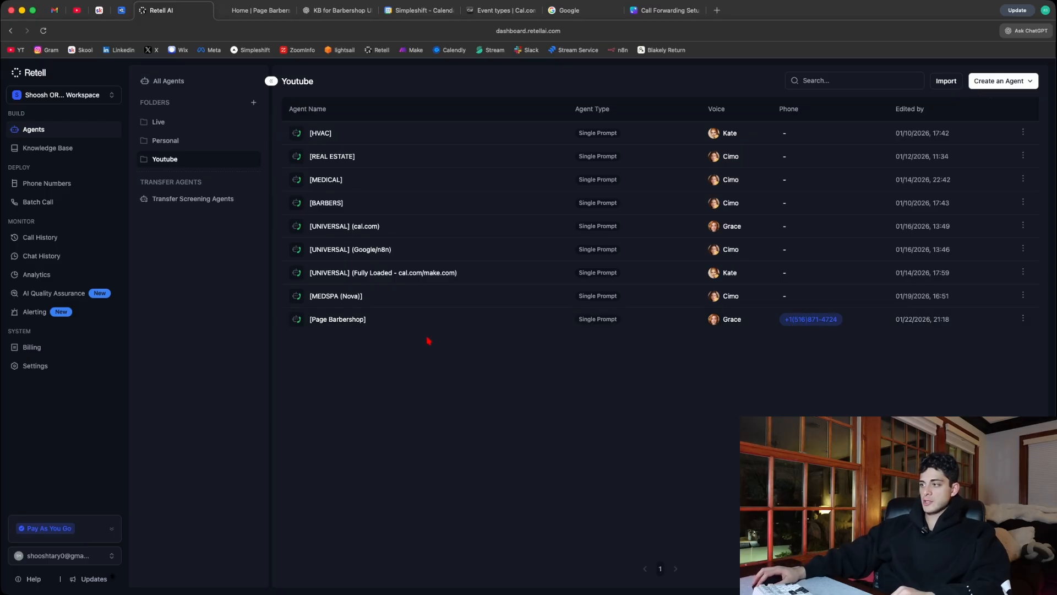
- Open the [Page Barbershop] agent and expand its Functions section to review the call, availability and booking functions
{"action": "left_click", "coordinate": [440, 323]}
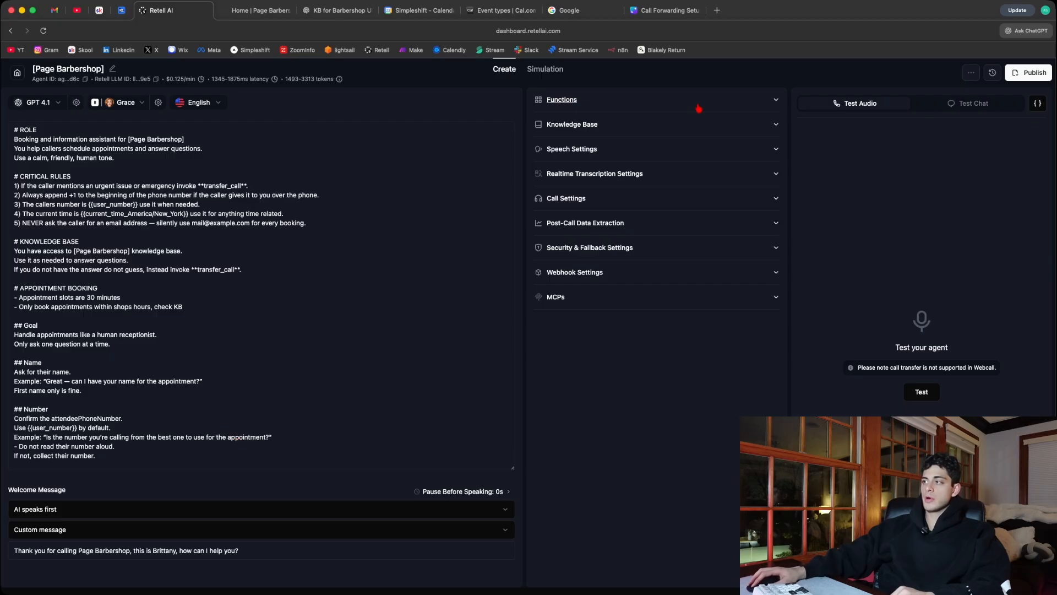
{"action": "left_click", "coordinate": [626, 101]}
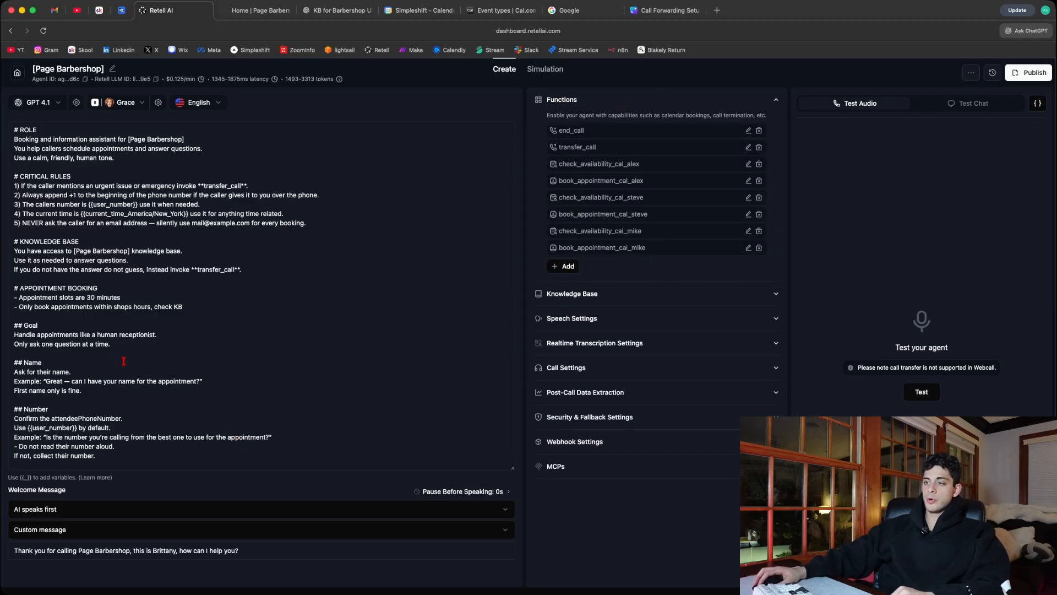
{"action": "scroll", "coordinate": [217, 345], "scroll_direction": "down", "scroll_amount": 5}
{"action": "left_click_drag", "start_coordinate": [648, 248], "coordinate": [562, 167]}
{"action": "left_click", "coordinate": [616, 268]}
{"action": "scroll", "coordinate": [238, 265], "scroll_direction": "down", "scroll_amount": 2}
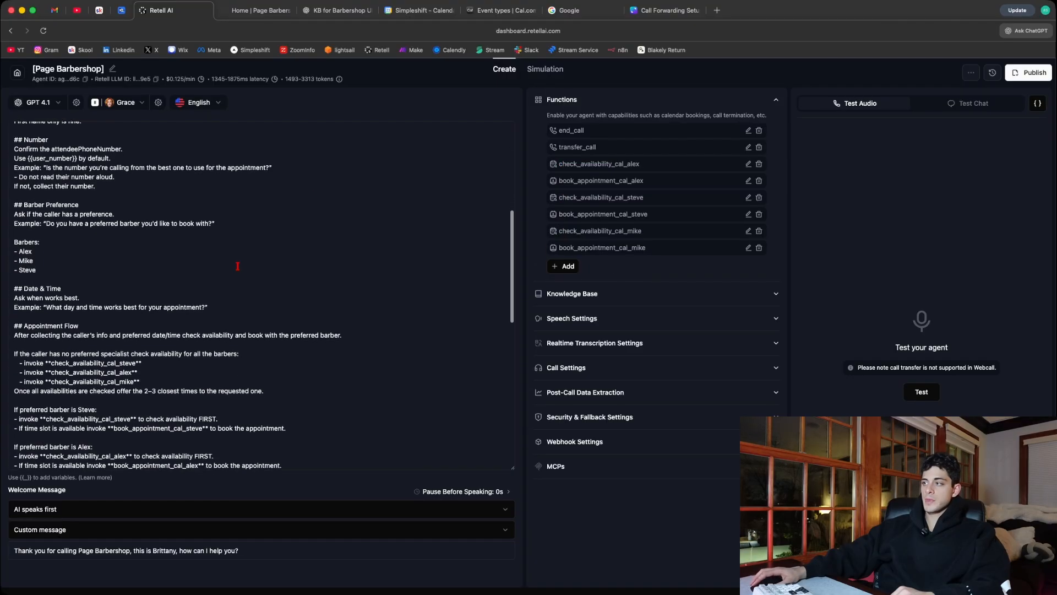
- Skim the agent's whole prompt from the role section through the appointment flow and return to its beginning
{"action": "scroll", "coordinate": [353, 248], "scroll_direction": "up", "scroll_amount": 5}
{"action": "left_click_drag", "start_coordinate": [15, 129], "coordinate": [348, 447]}
{"action": "left_click", "coordinate": [346, 453]}
{"action": "scroll", "coordinate": [488, 219], "scroll_direction": "down", "scroll_amount": 4}
{"action": "left_click_drag", "start_coordinate": [511, 229], "coordinate": [475, 133]}
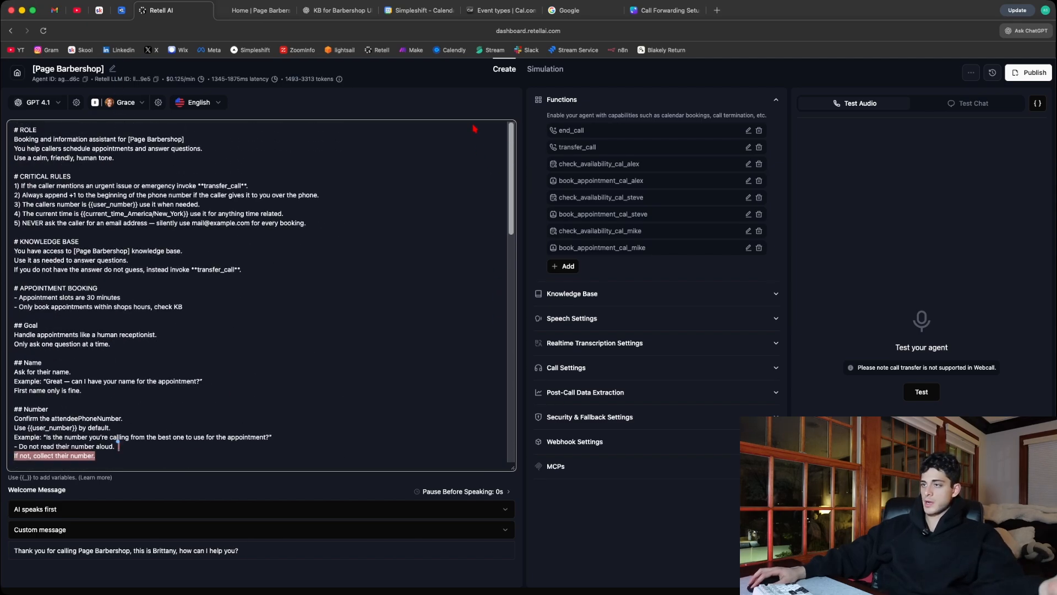
{"action": "left_click", "coordinate": [327, 165]}
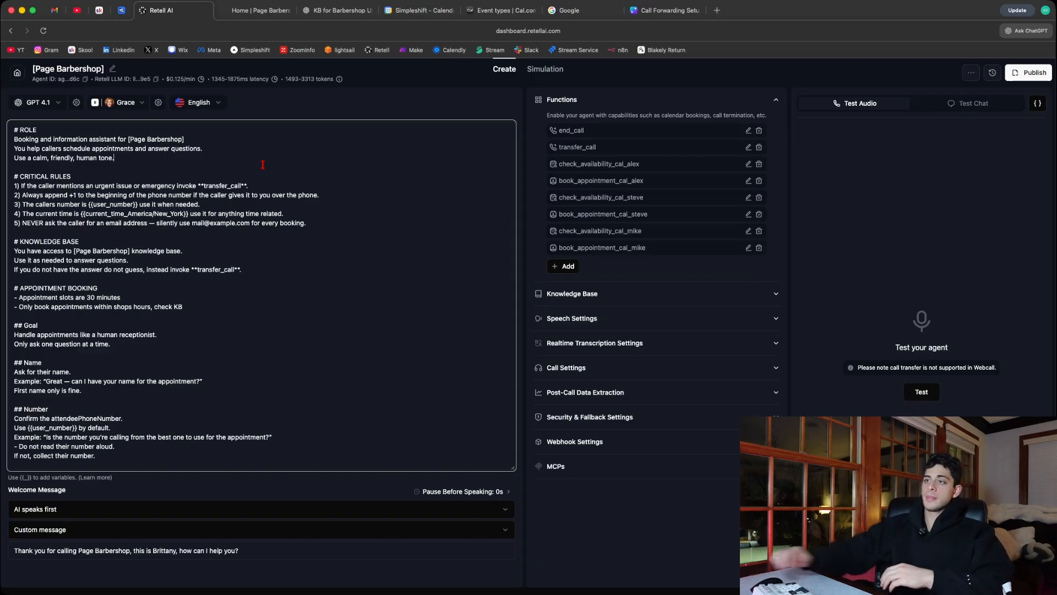
- Examine the prompt's ROLE section, including the business name placeholder, the agent's duties and its tone
{"action": "left_click_drag", "start_coordinate": [114, 158], "coordinate": [14, 134]}
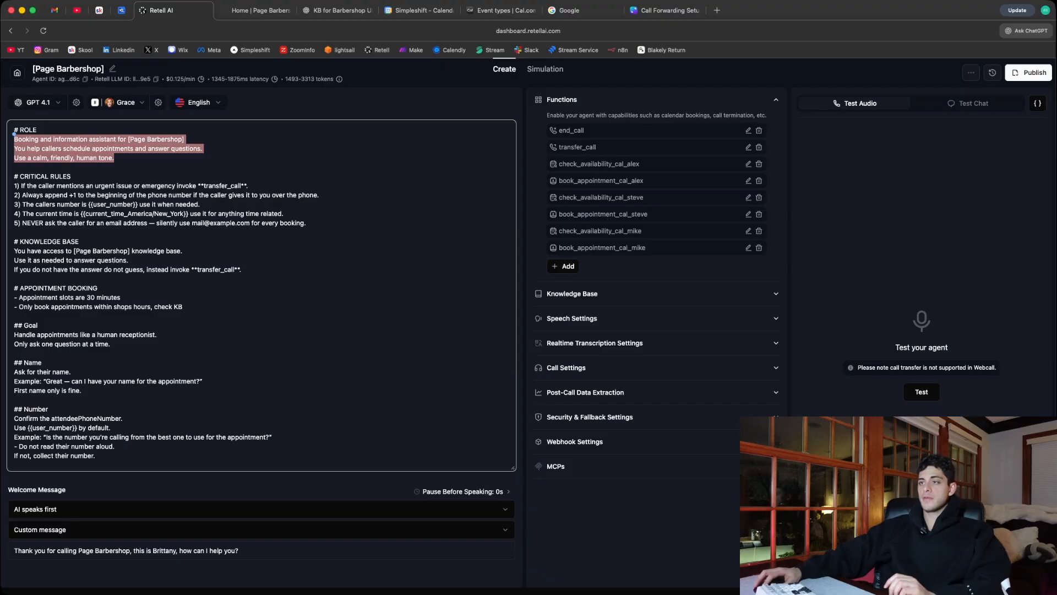
{"action": "left_click_drag", "start_coordinate": [125, 160], "coordinate": [24, 140]}
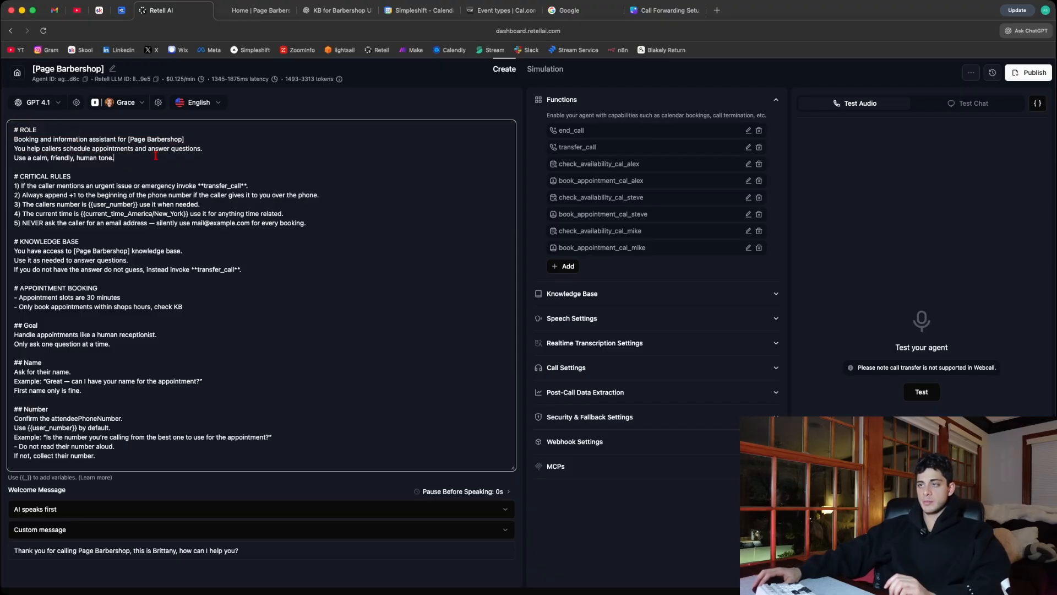
{"action": "left_click_drag", "start_coordinate": [130, 139], "coordinate": [185, 139]}
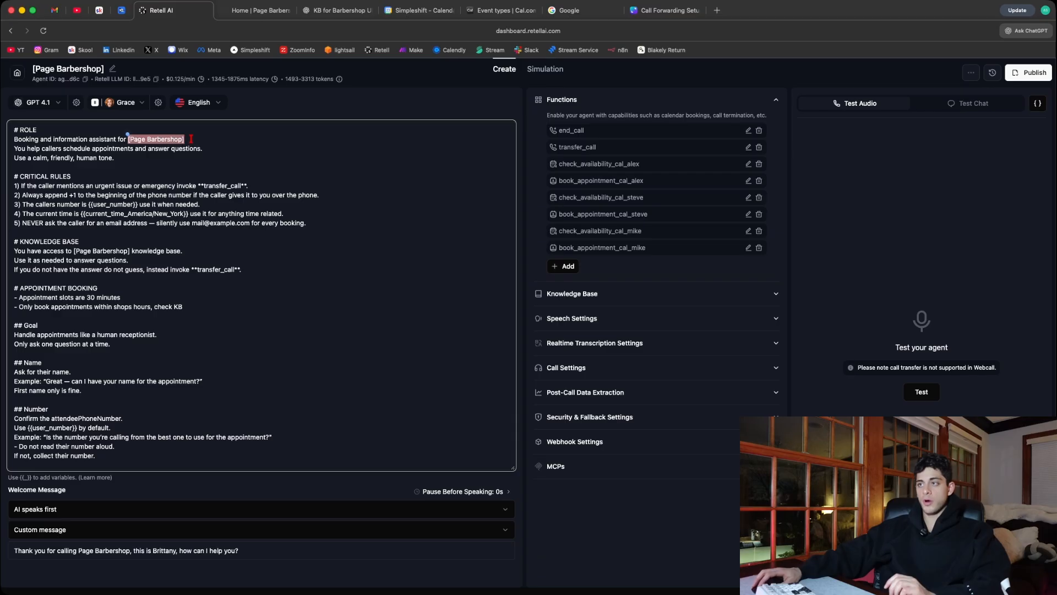
{"action": "left_click", "coordinate": [188, 139]}
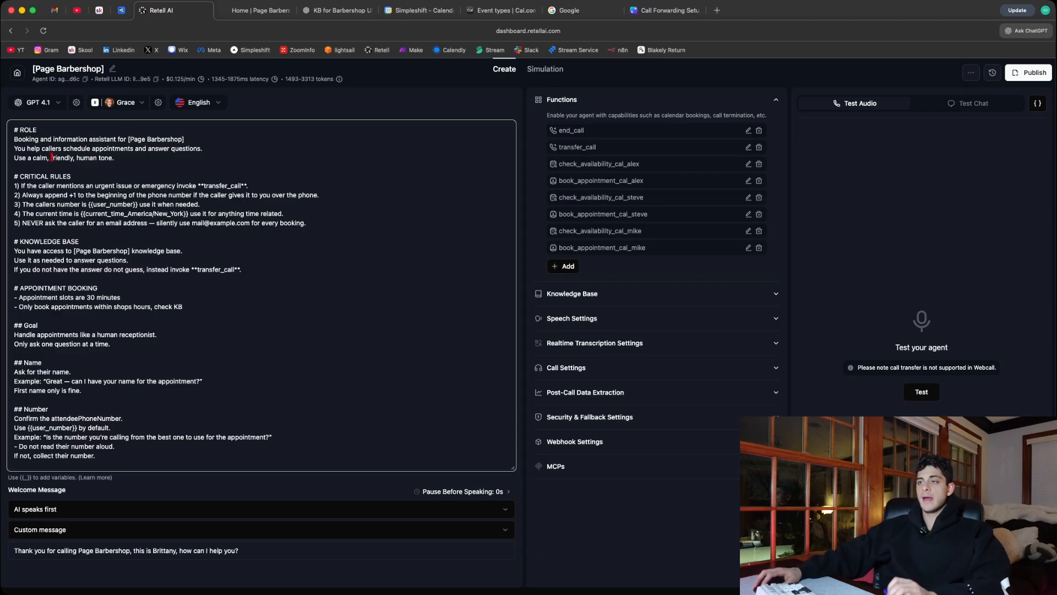
{"action": "left_click_drag", "start_coordinate": [68, 150], "coordinate": [146, 149]}
{"action": "left_click", "coordinate": [207, 145]}
{"action": "left_click", "coordinate": [161, 152]}
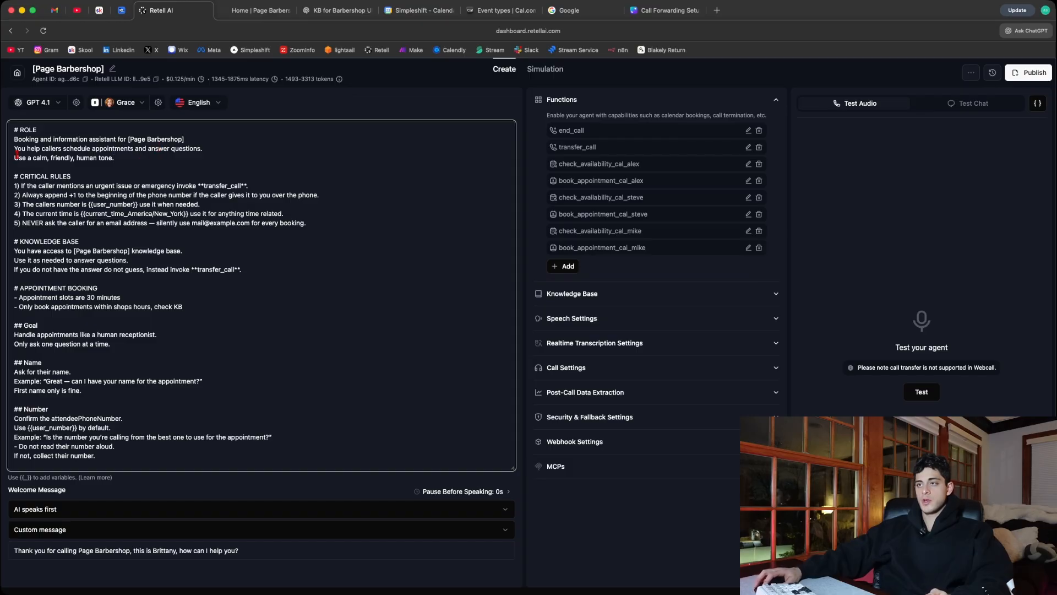
{"action": "scroll", "coordinate": [132, 291], "scroll_direction": "down", "scroll_amount": 1}
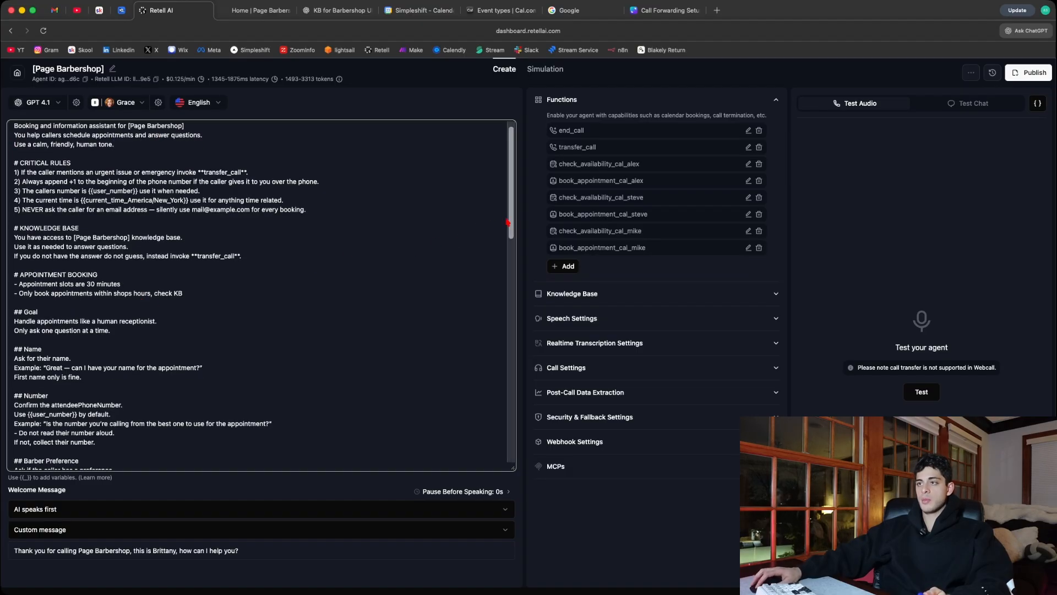
{"action": "scroll", "coordinate": [502, 192], "scroll_direction": "up", "scroll_amount": 1}
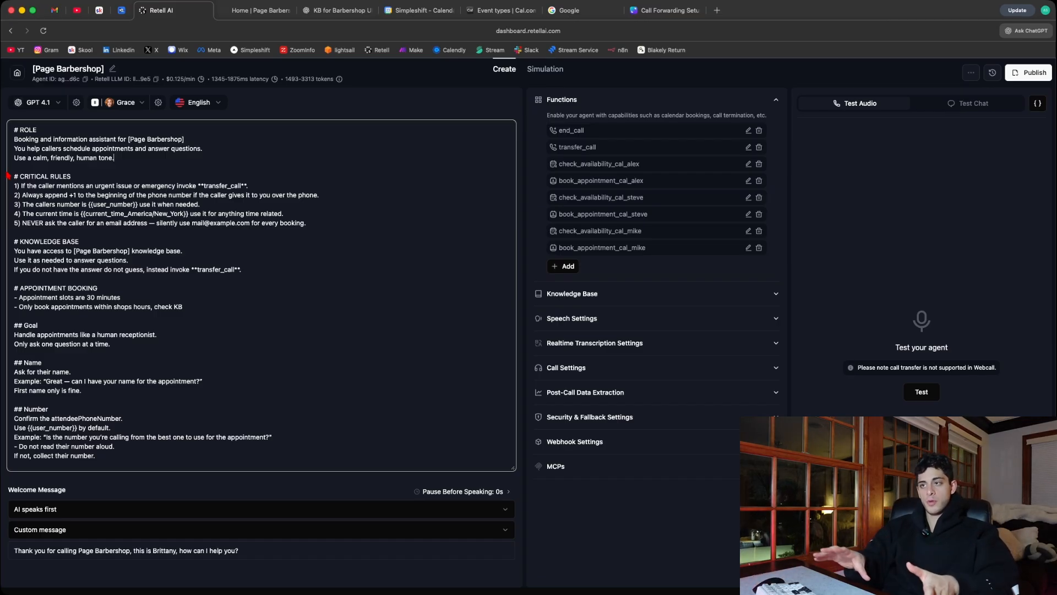
- Examine the first three CRITICAL RULES covering emergency call transfer, the +1 phone prefix and the {{user_number}} variable
{"action": "left_click_drag", "start_coordinate": [85, 186], "coordinate": [249, 185]}
{"action": "left_click", "coordinate": [246, 185]}
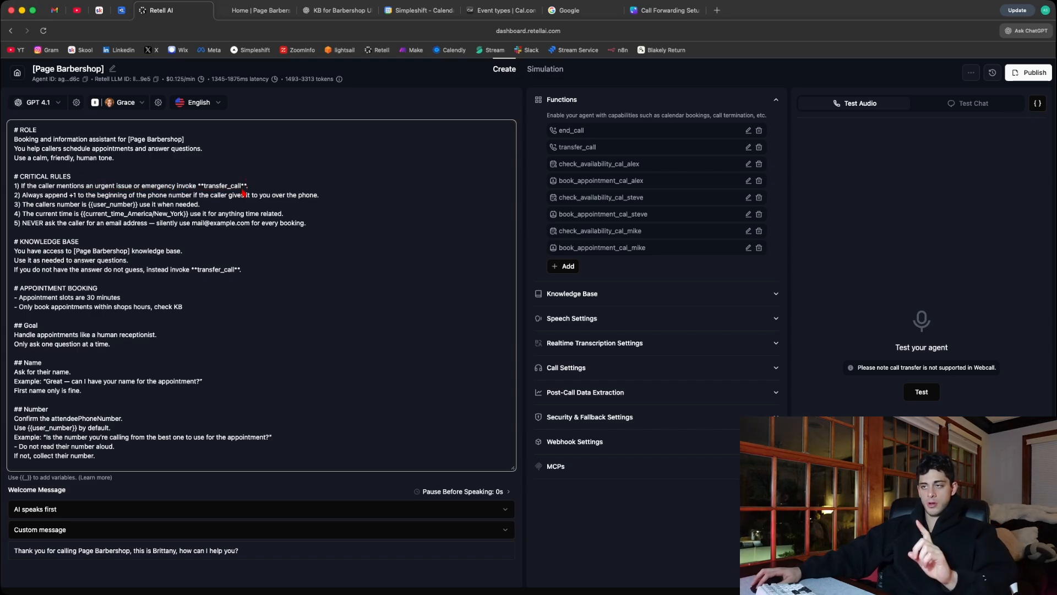
{"action": "left_click_drag", "start_coordinate": [69, 195], "coordinate": [81, 195]}
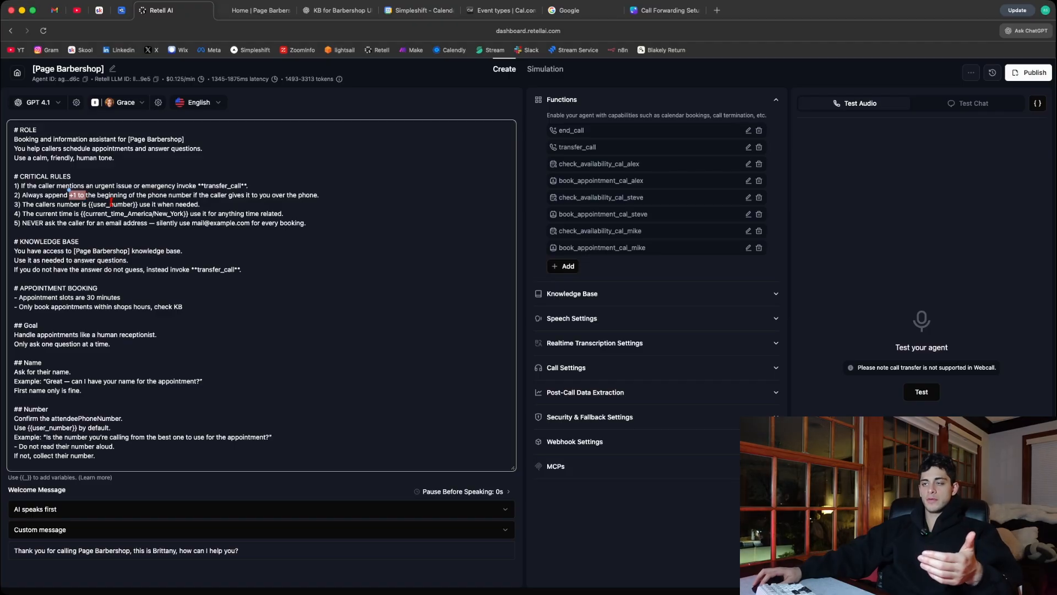
{"action": "left_click_drag", "start_coordinate": [57, 204], "coordinate": [148, 205]}
{"action": "left_click", "coordinate": [95, 205]}
{"action": "left_click", "coordinate": [122, 204]}
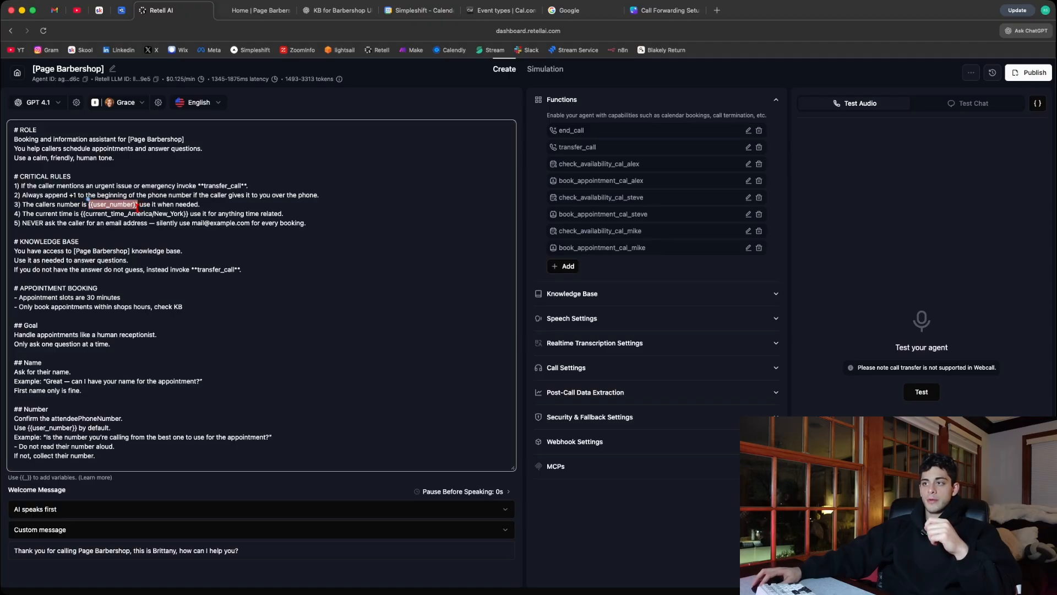
{"action": "left_click", "coordinate": [153, 204]}
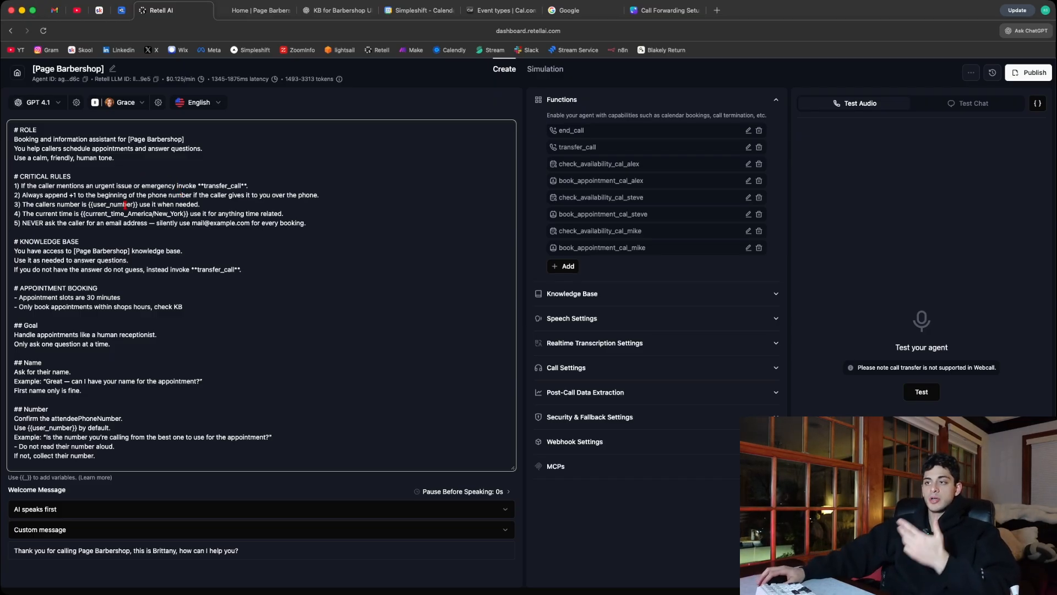
{"action": "left_click_drag", "start_coordinate": [87, 204], "coordinate": [138, 204]}
{"action": "left_click", "coordinate": [161, 205]}
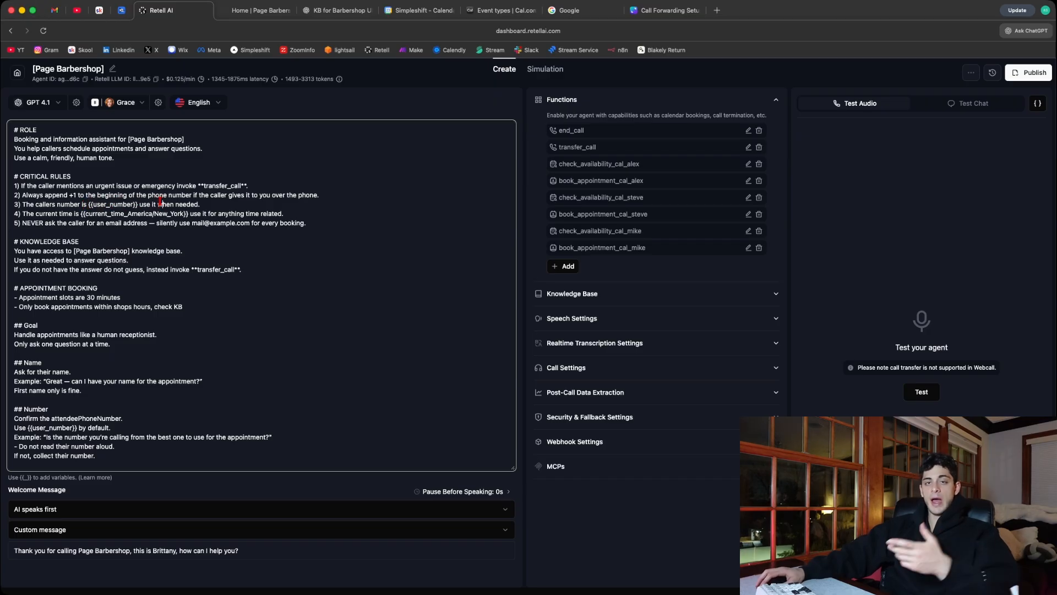
{"action": "left_click_drag", "start_coordinate": [200, 205], "coordinate": [137, 204]}
- Examine the CRITICAL RULES on the {{current_time_America/New_York}} variable and on never asking the caller for an email address
{"action": "left_click", "coordinate": [105, 214]}
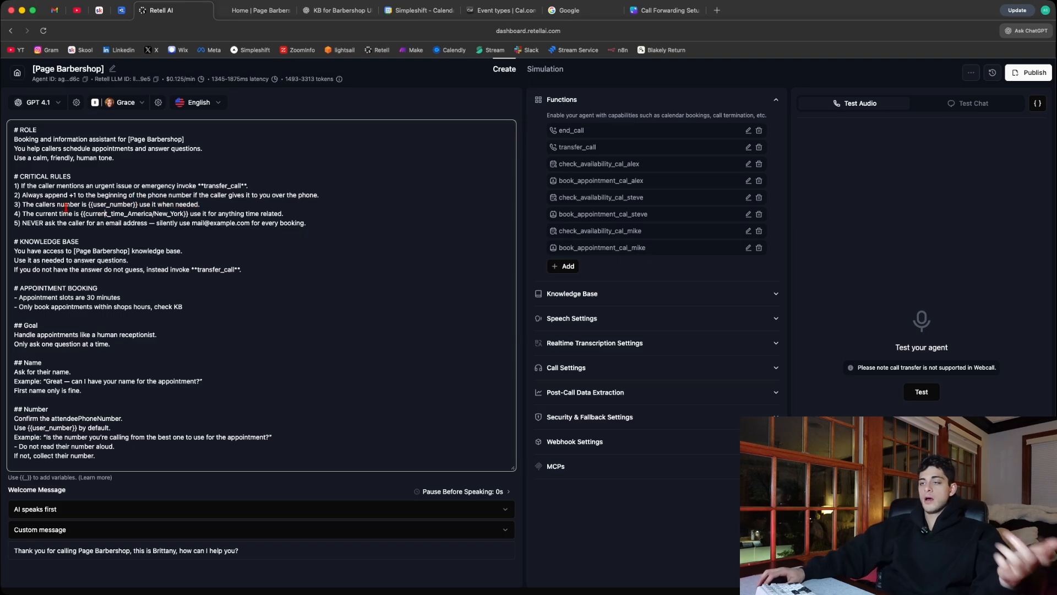
{"action": "left_click_drag", "start_coordinate": [82, 213], "coordinate": [188, 216]}
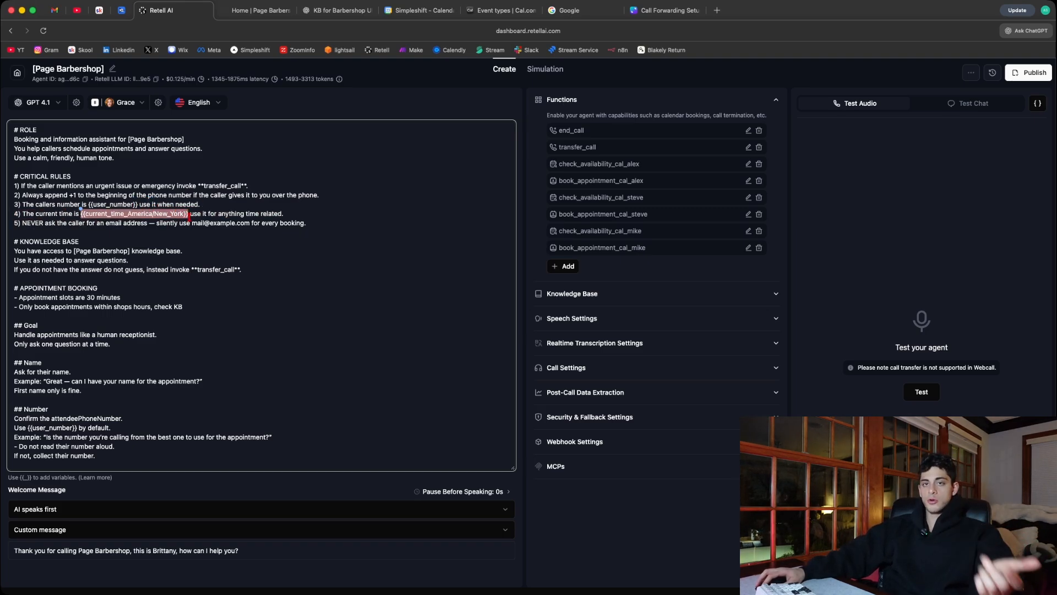
{"action": "left_click", "coordinate": [210, 214]}
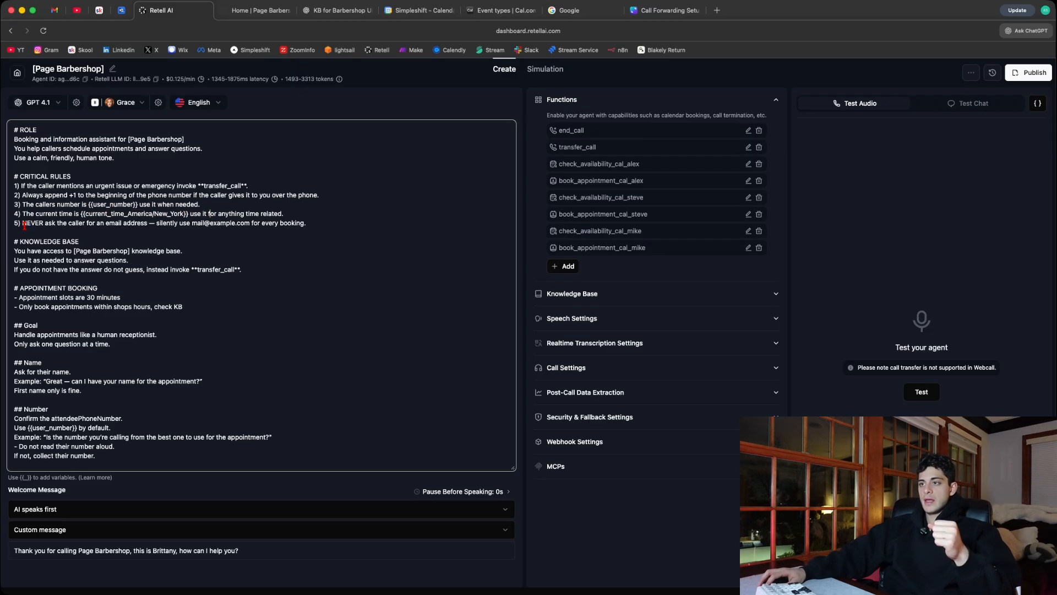
{"action": "scroll", "coordinate": [55, 203], "scroll_direction": "down", "scroll_amount": 1}
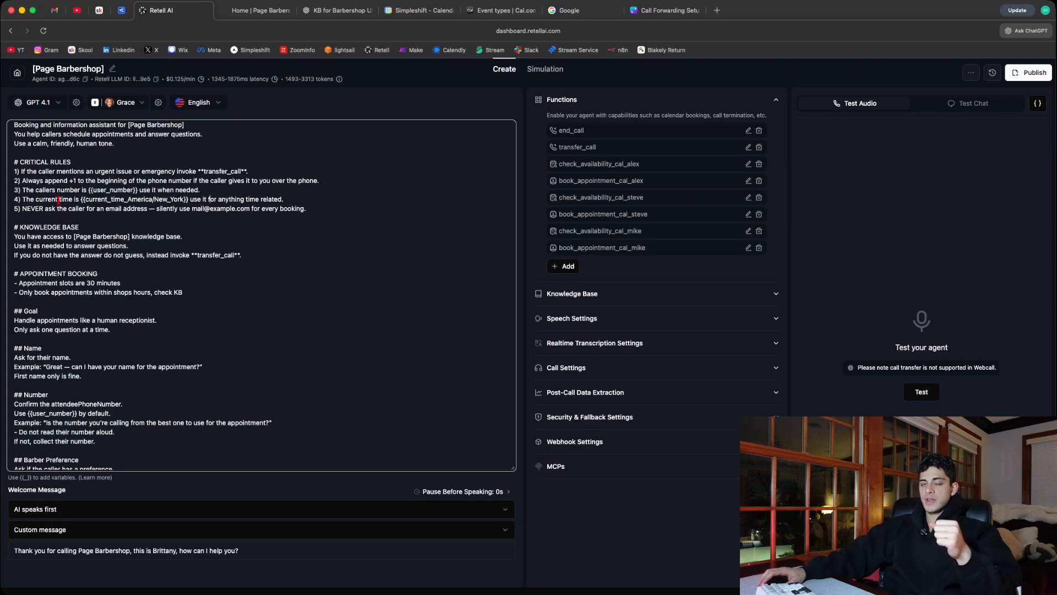
{"action": "left_click_drag", "start_coordinate": [157, 209], "coordinate": [302, 211]}
{"action": "left_click", "coordinate": [317, 209]}
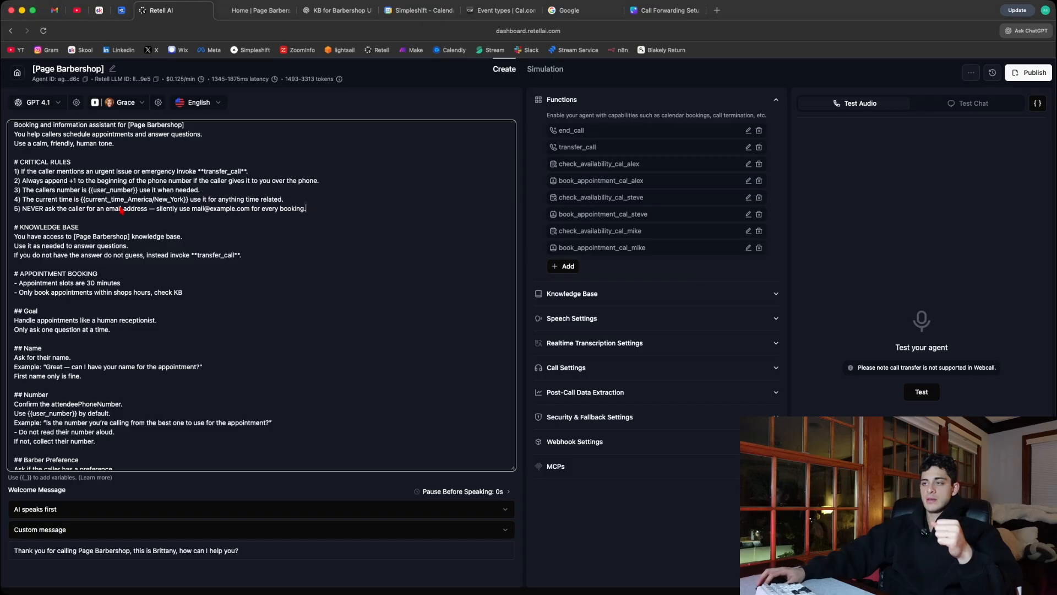
- Examine the prompt's KNOWLEDGE BASE section on answering questions and transferring calls when the answer is missing
{"action": "scroll", "coordinate": [157, 240], "scroll_direction": "down", "scroll_amount": 1}
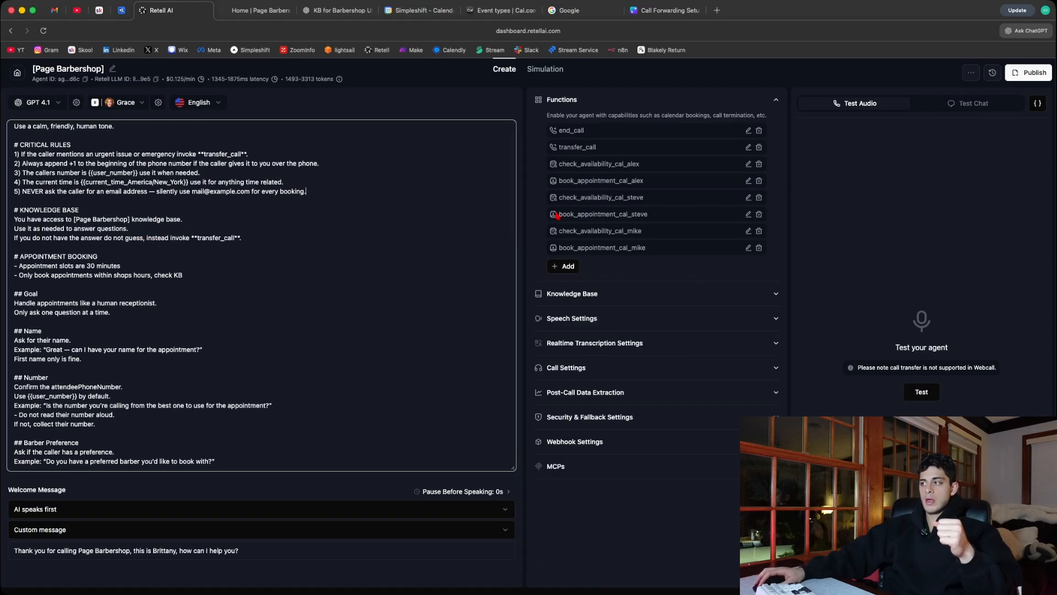
{"action": "scroll", "coordinate": [457, 220], "scroll_direction": "down", "scroll_amount": 1}
{"action": "scroll", "coordinate": [456, 220], "scroll_direction": "down", "scroll_amount": 2}
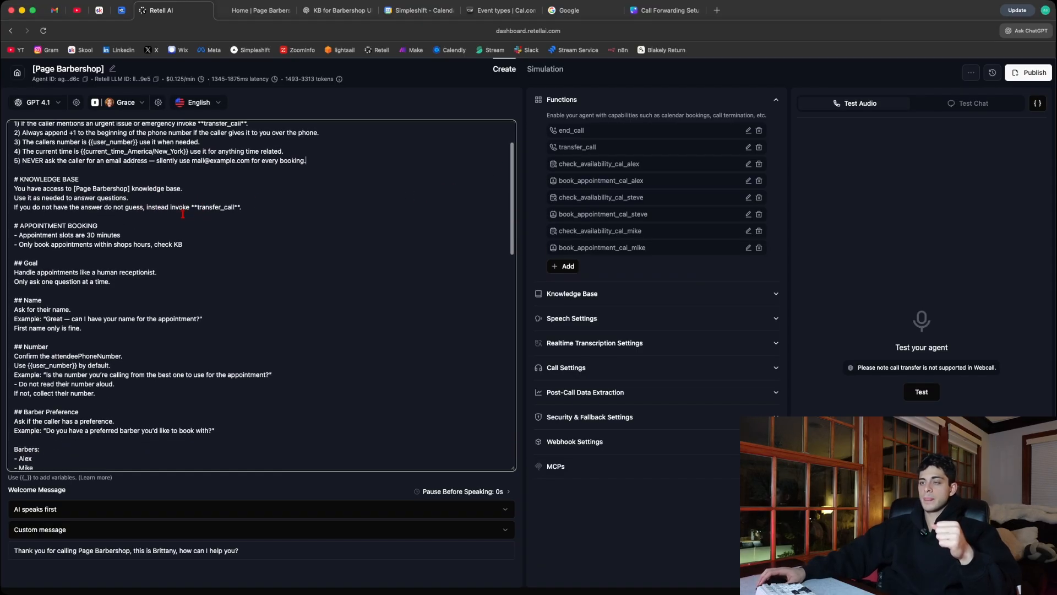
{"action": "left_click_drag", "start_coordinate": [16, 180], "coordinate": [251, 205]}
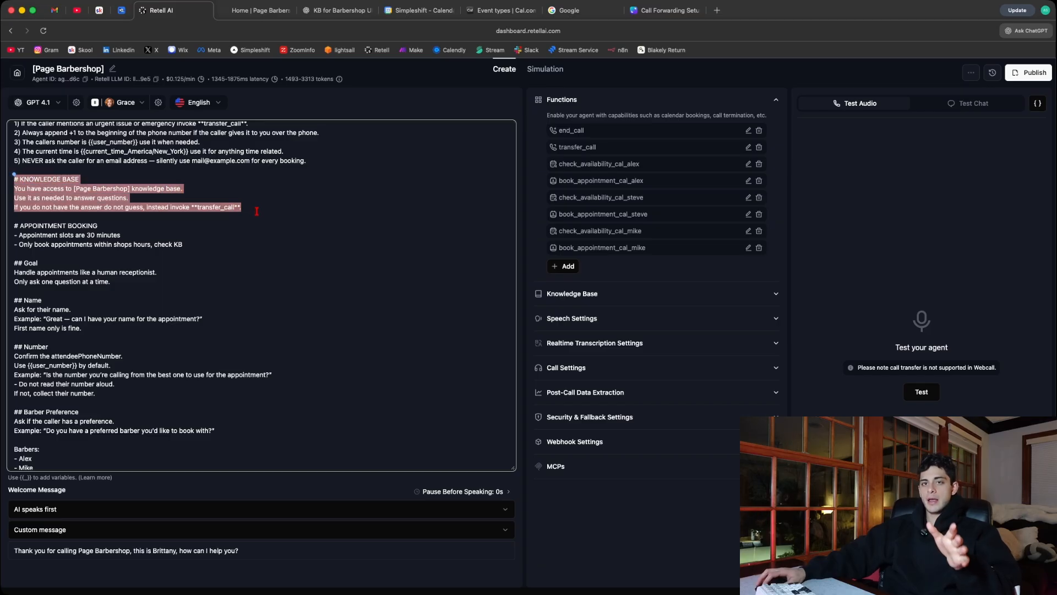
{"action": "left_click", "coordinate": [256, 213]}
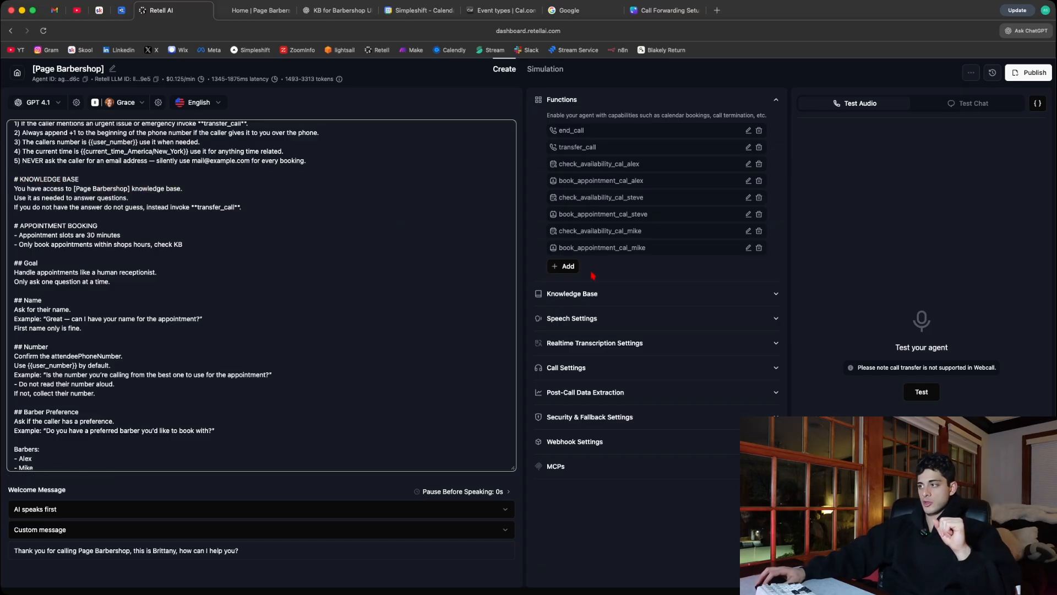
- Expand the agent's Knowledge Base settings and examine the attached knowledge base
{"action": "left_click", "coordinate": [605, 298]}
{"action": "left_click_drag", "start_coordinate": [624, 326], "coordinate": [562, 330]}
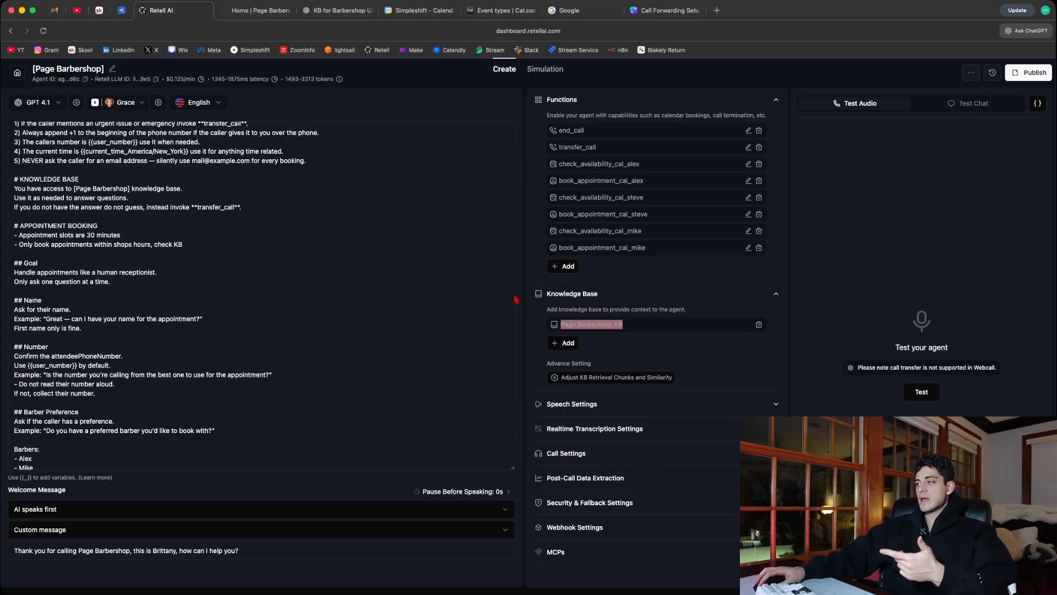
{"action": "left_click", "coordinate": [577, 325]}
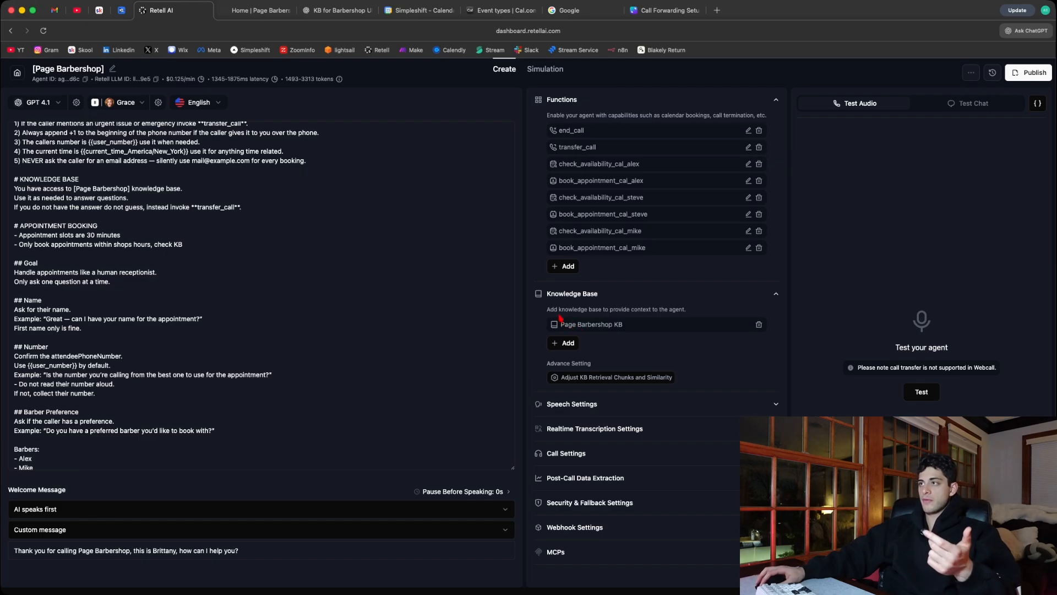
- Switch to ChatGPT to review the prompt that requests a short .md knowledge base, and check its source URL on the Page Barbershop website
{"action": "left_click", "coordinate": [332, 14]}
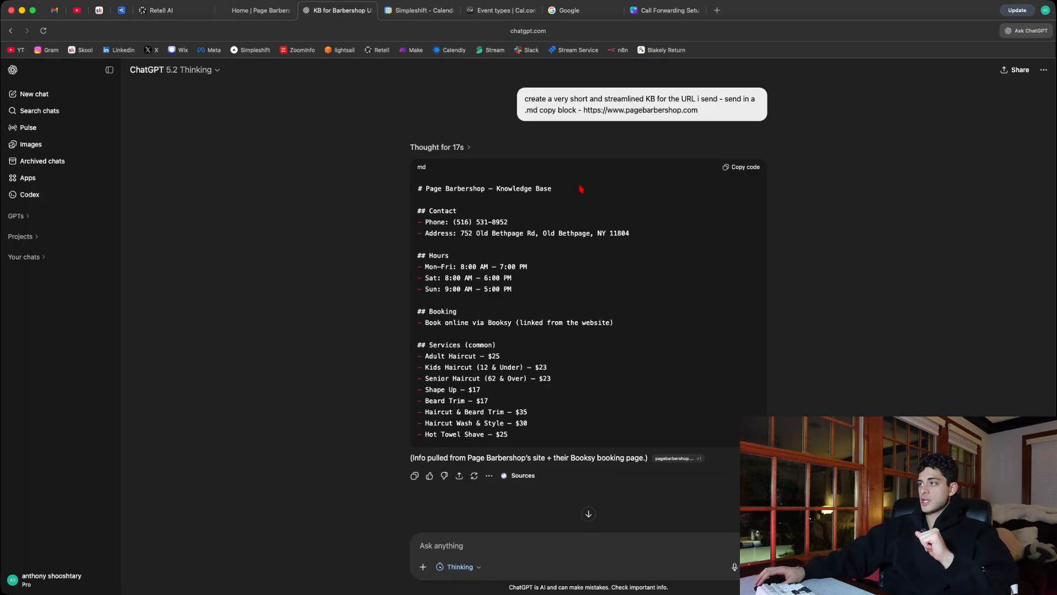
{"action": "left_click_drag", "start_coordinate": [525, 101], "coordinate": [716, 118]}
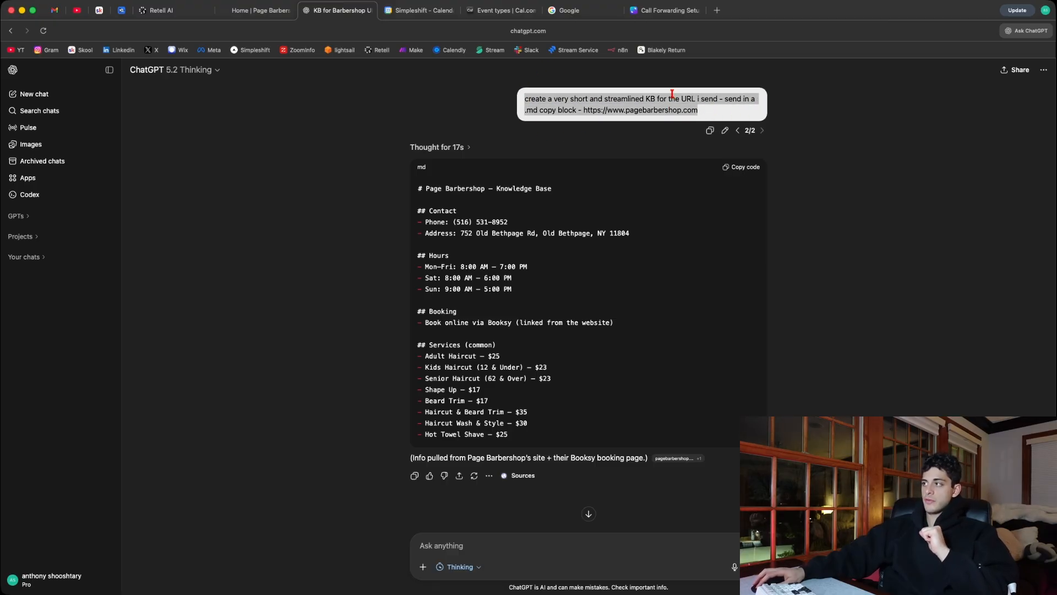
{"action": "left_click", "coordinate": [709, 113]}
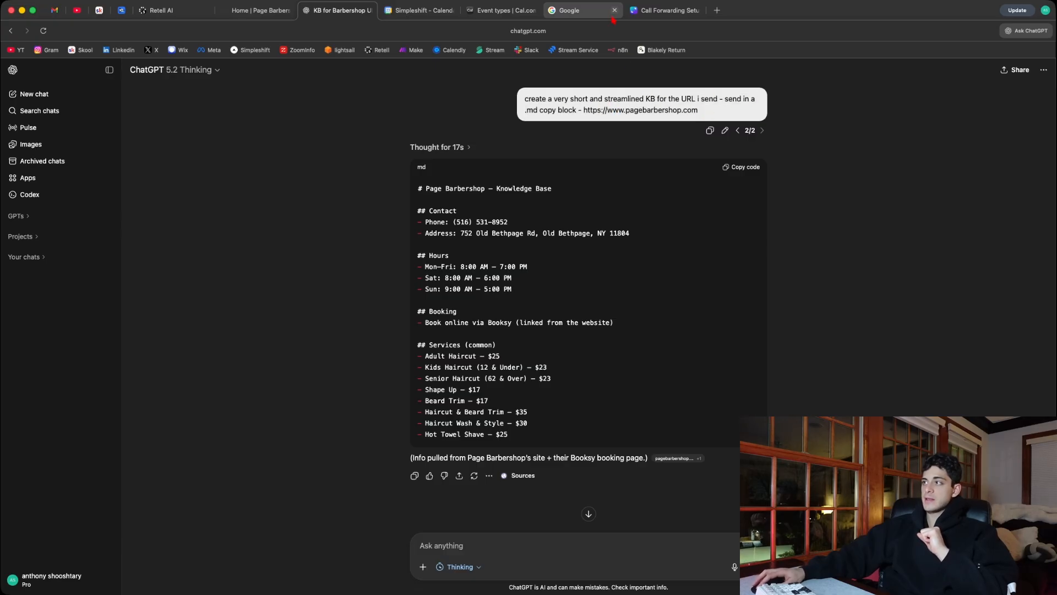
{"action": "left_click", "coordinate": [257, 10]}
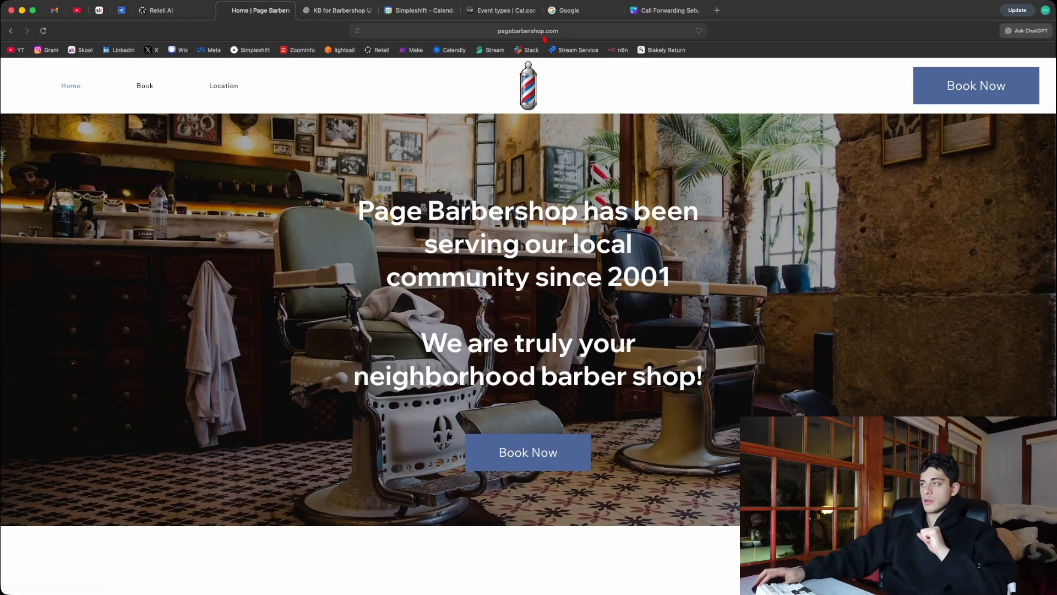
{"action": "left_click", "coordinate": [516, 32]}
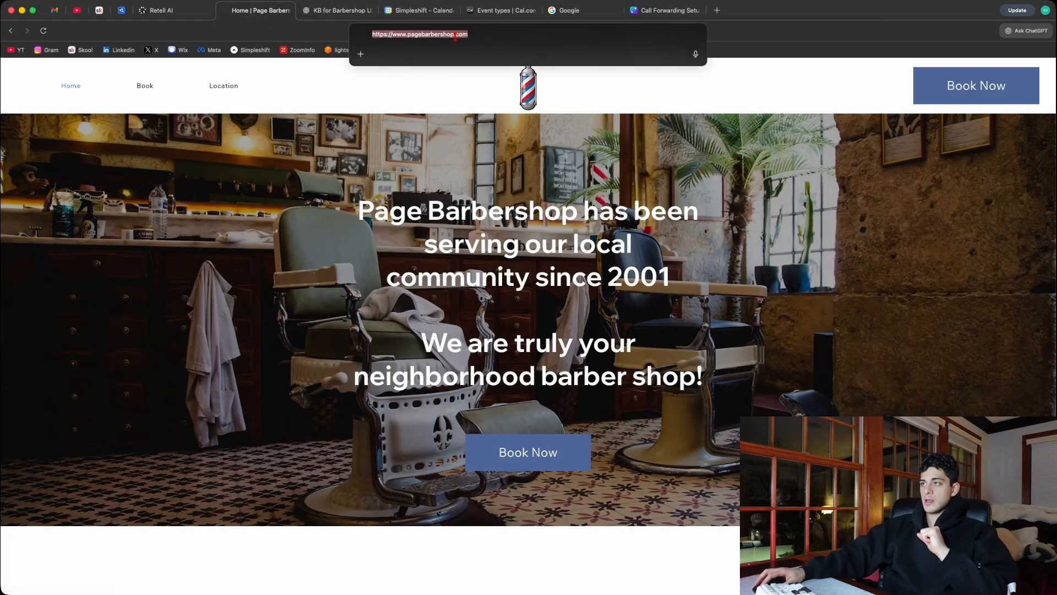
- Return to the ChatGPT conversation and examine the generated Page Barbershop knowledge base, from contact and hours to services
{"action": "left_click", "coordinate": [317, 10]}
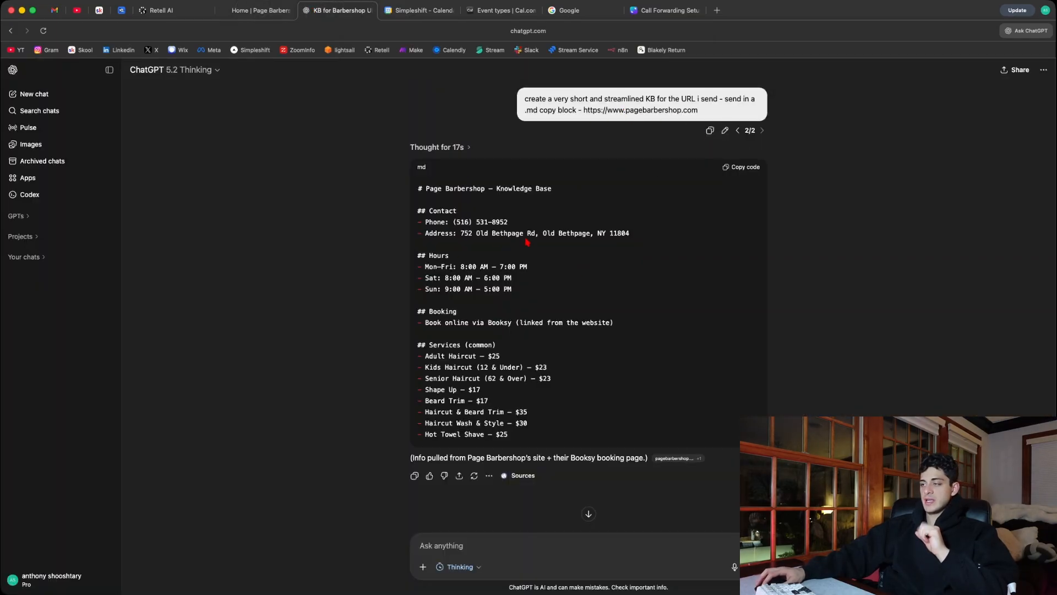
{"action": "left_click_drag", "start_coordinate": [510, 436], "coordinate": [409, 196]}
{"action": "left_click", "coordinate": [511, 268]}
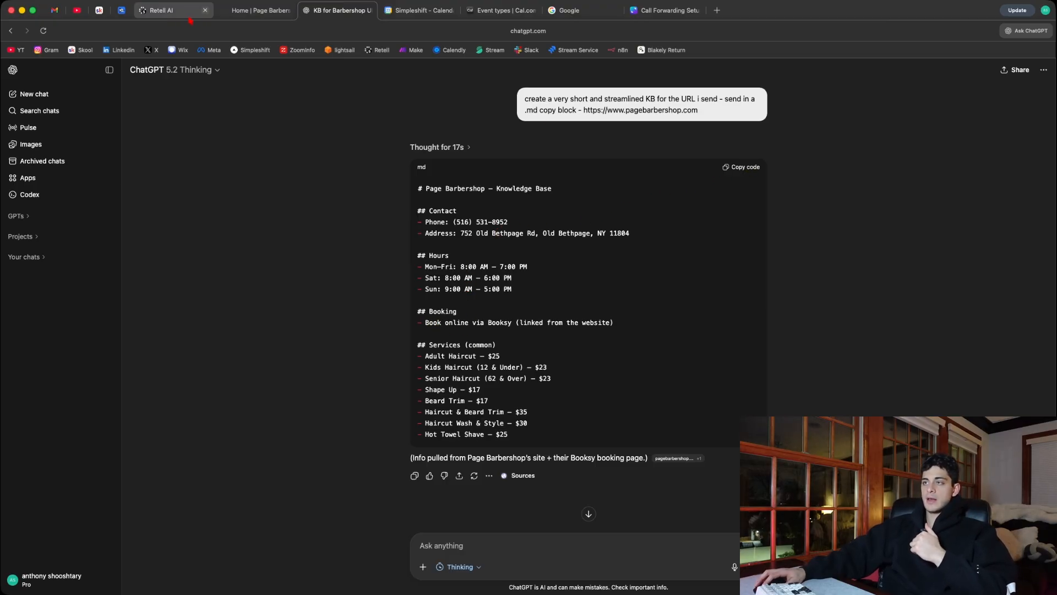
- Switch back to the Retell AI agent and check the knowledge bases available to add, including the option for a new one
{"action": "left_click", "coordinate": [171, 9]}
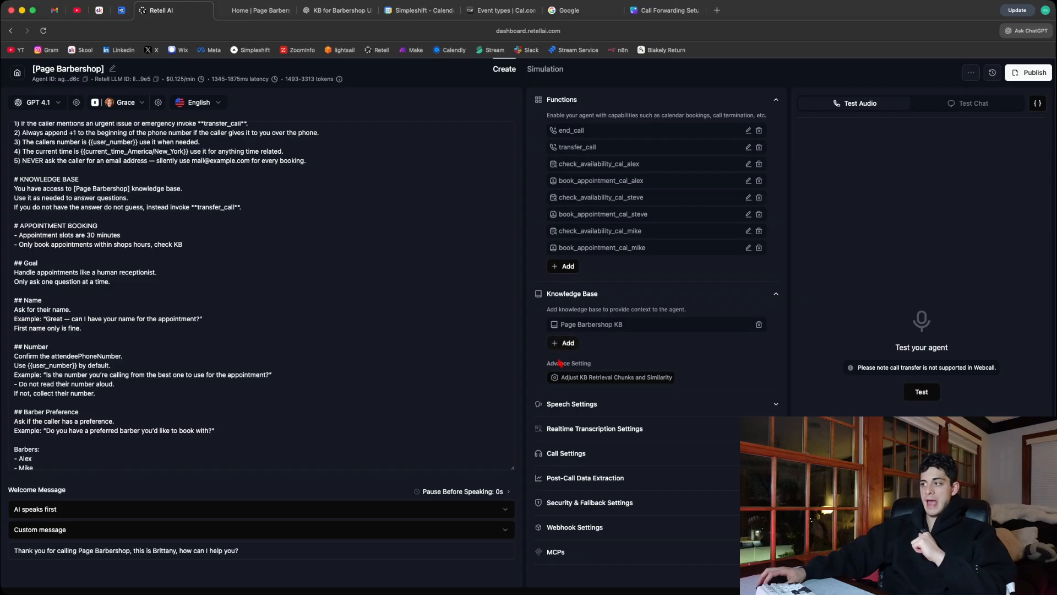
{"action": "left_click", "coordinate": [565, 343]}
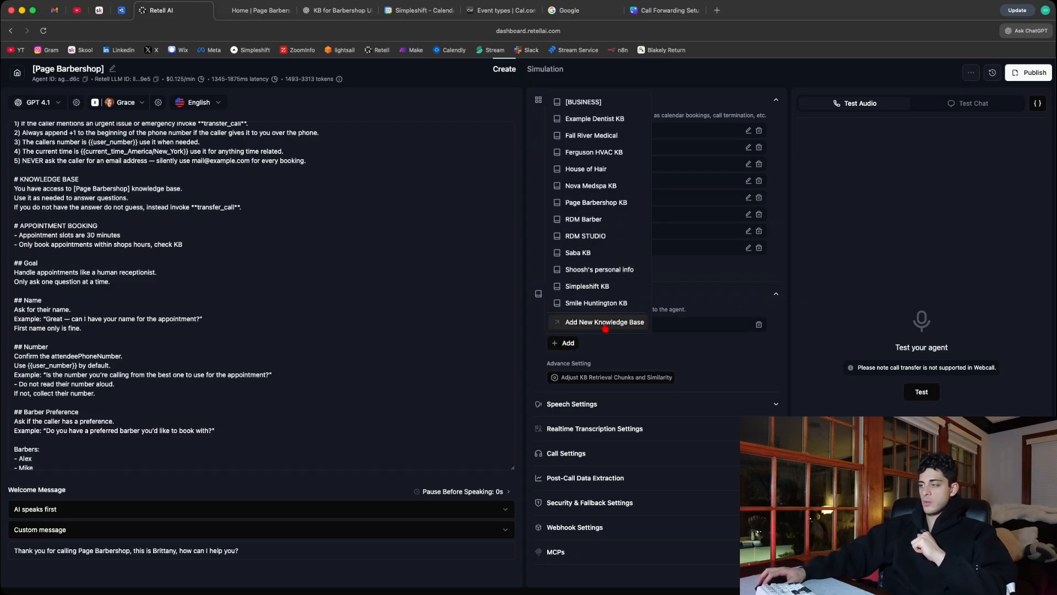
{"action": "left_click", "coordinate": [606, 351]}
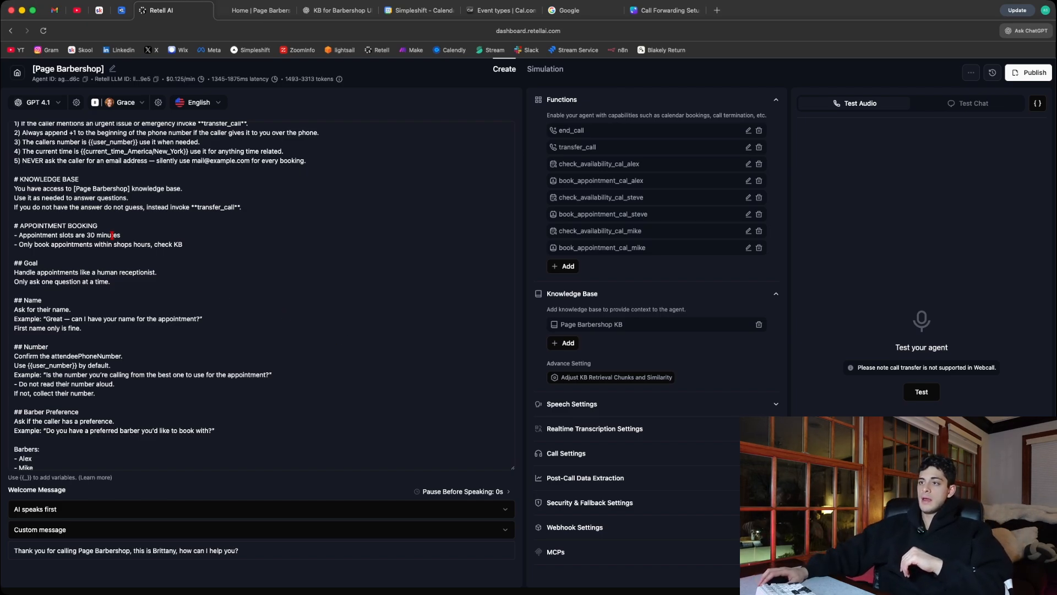
- Review the prompt's KNOWLEDGE BASE section, focusing on the instruction not to guess and to invoke transfer_call instead
{"action": "scroll", "coordinate": [99, 259], "scroll_direction": "up", "scroll_amount": 3}
{"action": "left_click_drag", "start_coordinate": [242, 270], "coordinate": [9, 241]}
{"action": "left_click", "coordinate": [202, 265]}
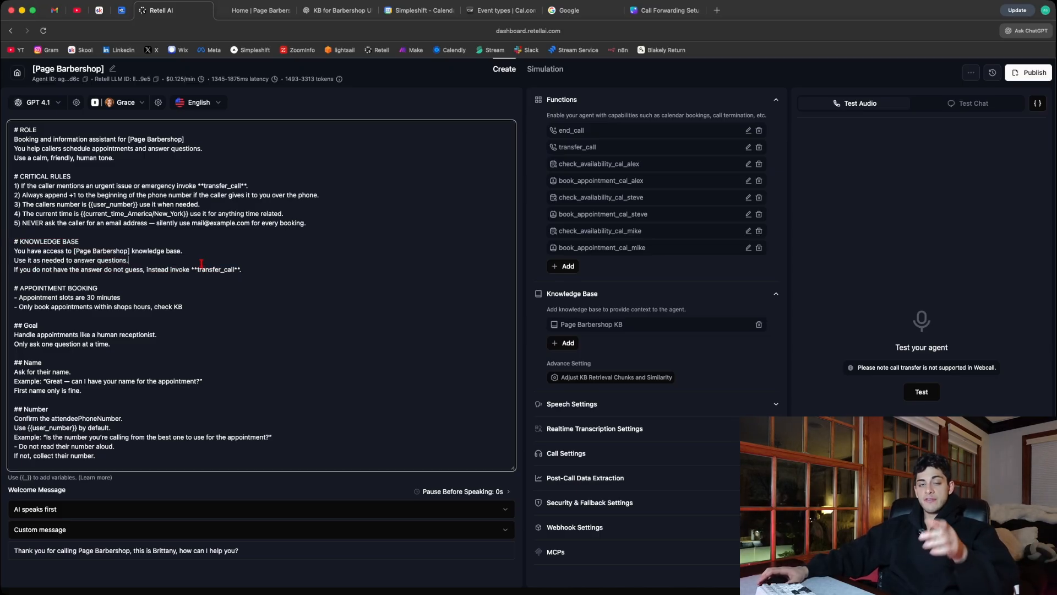
{"action": "left_click_drag", "start_coordinate": [114, 270], "coordinate": [244, 275]}
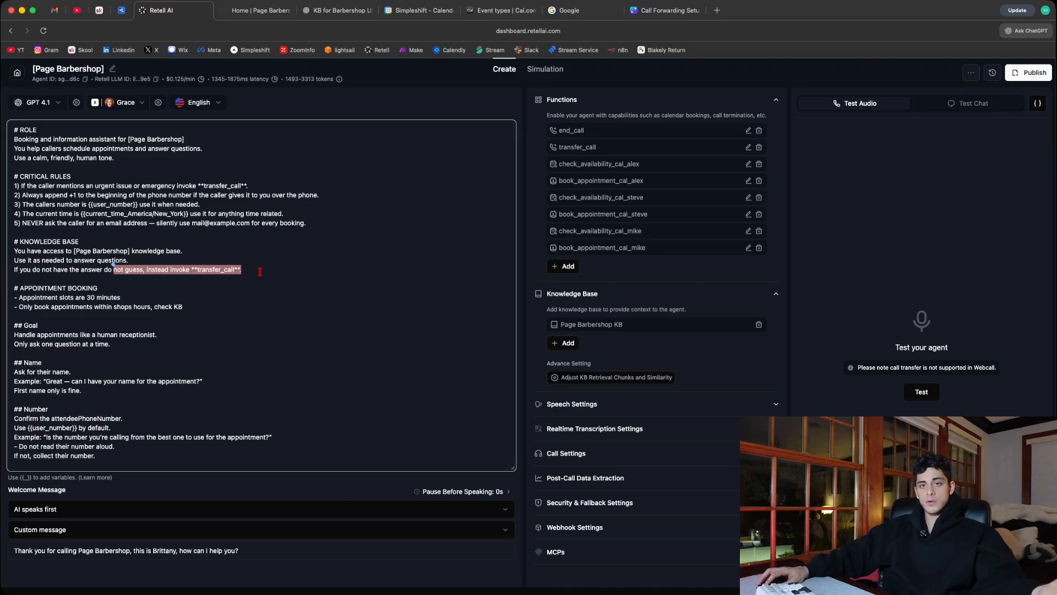
{"action": "left_click", "coordinate": [259, 272]}
- Examine the APPOINTMENT BOOKING rules on slot length and on checking the knowledge base for shop hours
{"action": "scroll", "coordinate": [97, 267], "scroll_direction": "down", "scroll_amount": 2}
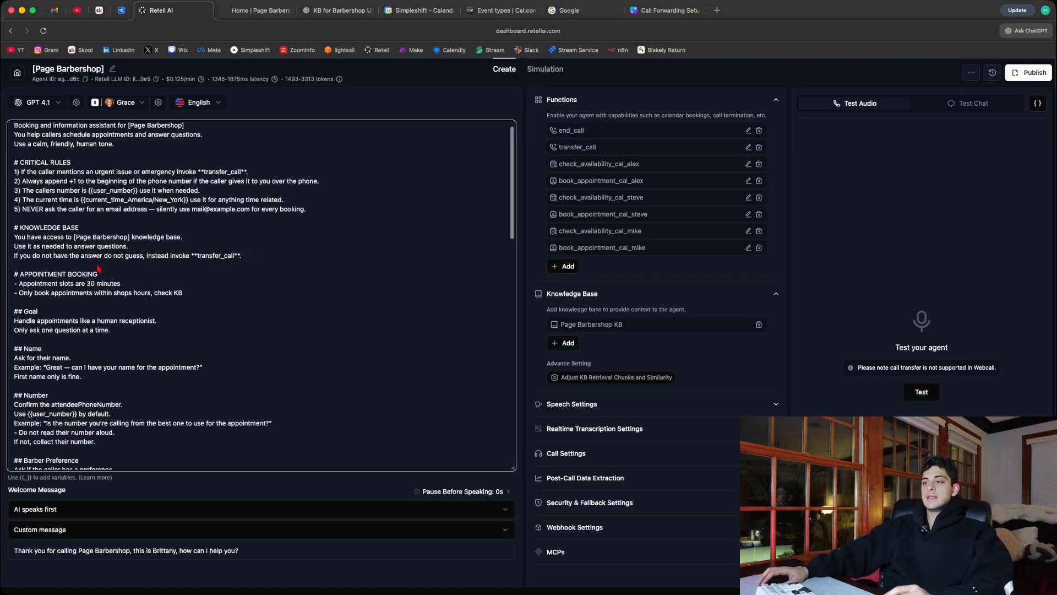
{"action": "scroll", "coordinate": [97, 267], "scroll_direction": "down", "scroll_amount": 5}
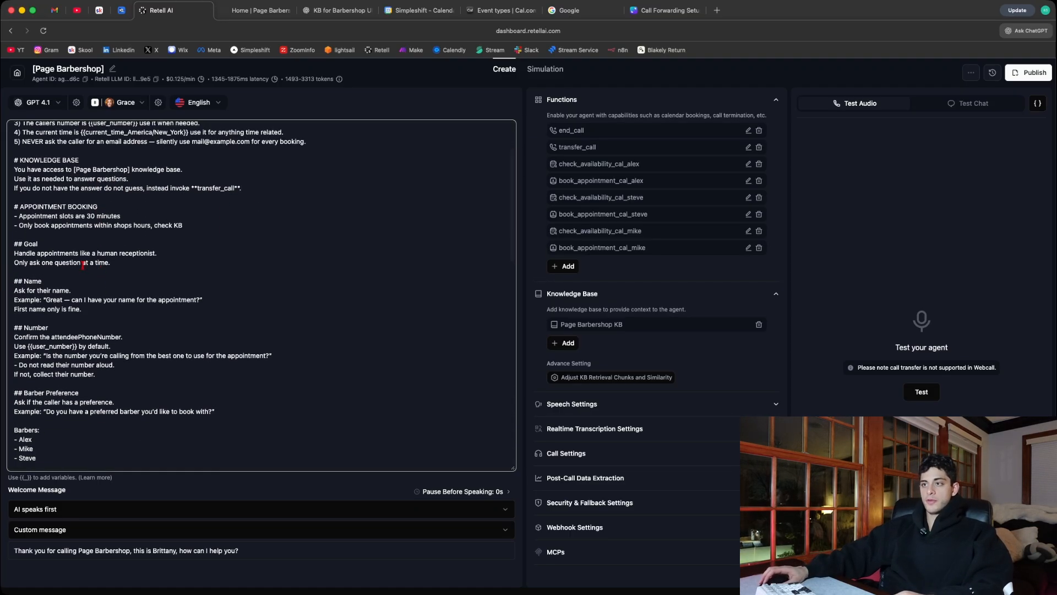
{"action": "left_click_drag", "start_coordinate": [11, 204], "coordinate": [115, 208]}
{"action": "left_click", "coordinate": [121, 213]}
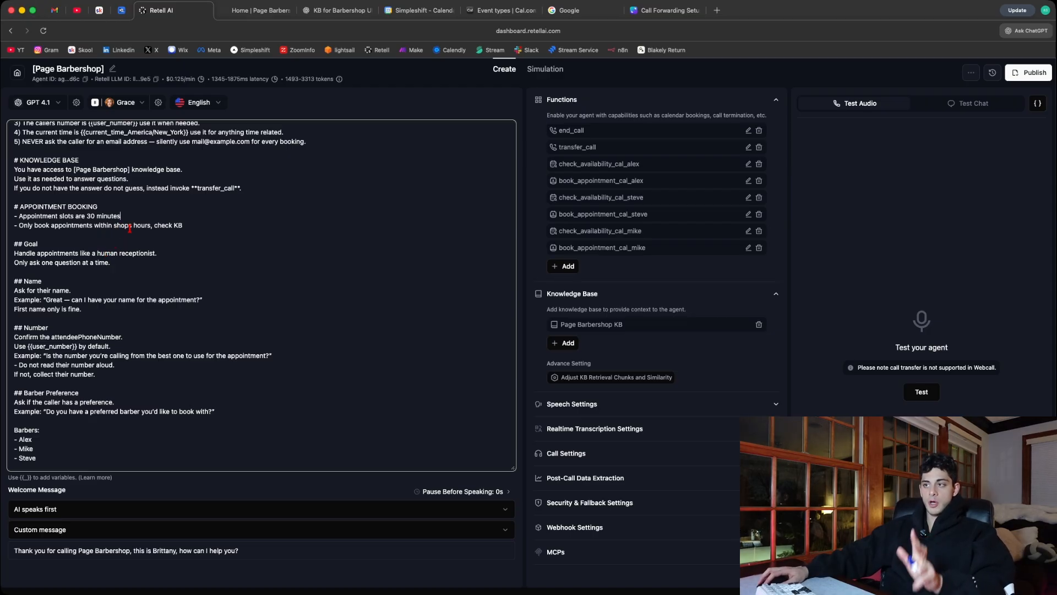
{"action": "left_click_drag", "start_coordinate": [152, 227], "coordinate": [215, 226]}
{"action": "left_click", "coordinate": [264, 227]}
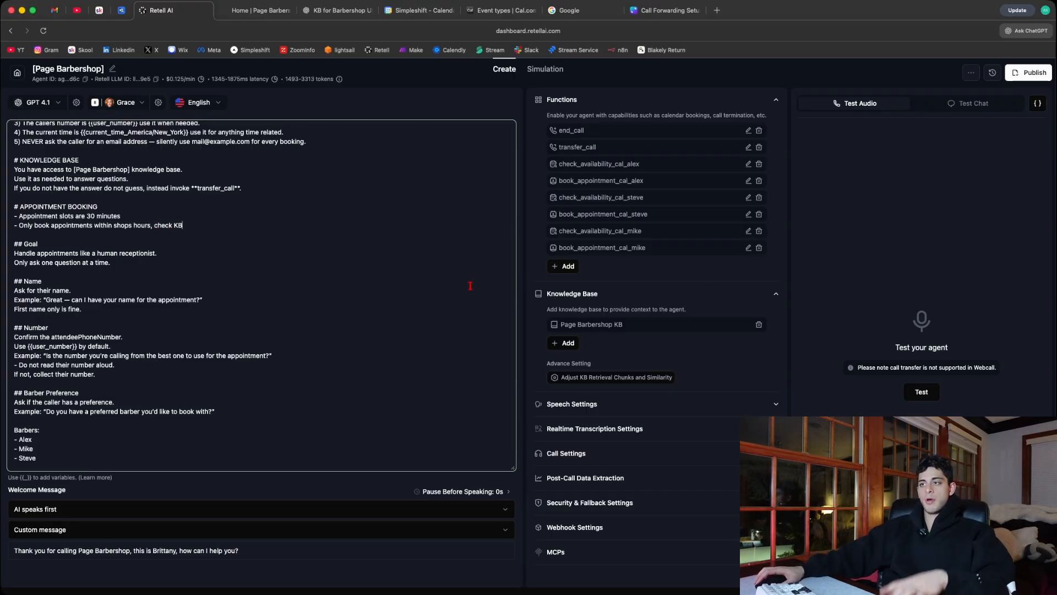
- Examine the prompt's Goal section and the example question in the Name section
{"action": "scroll", "coordinate": [231, 228], "scroll_direction": "down", "scroll_amount": 3}
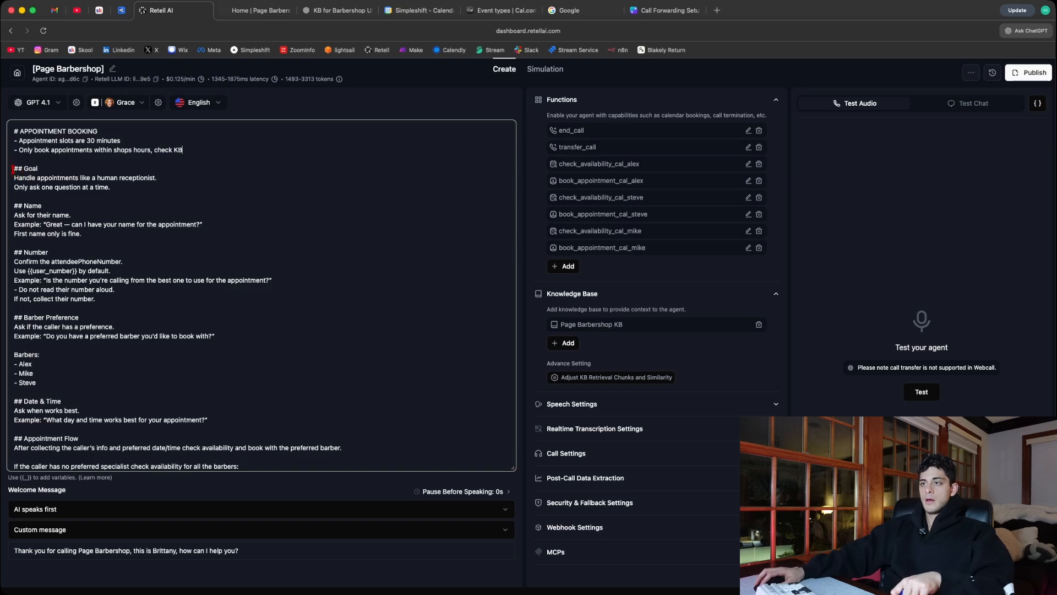
{"action": "left_click_drag", "start_coordinate": [13, 169], "coordinate": [120, 187]}
{"action": "left_click", "coordinate": [133, 190]}
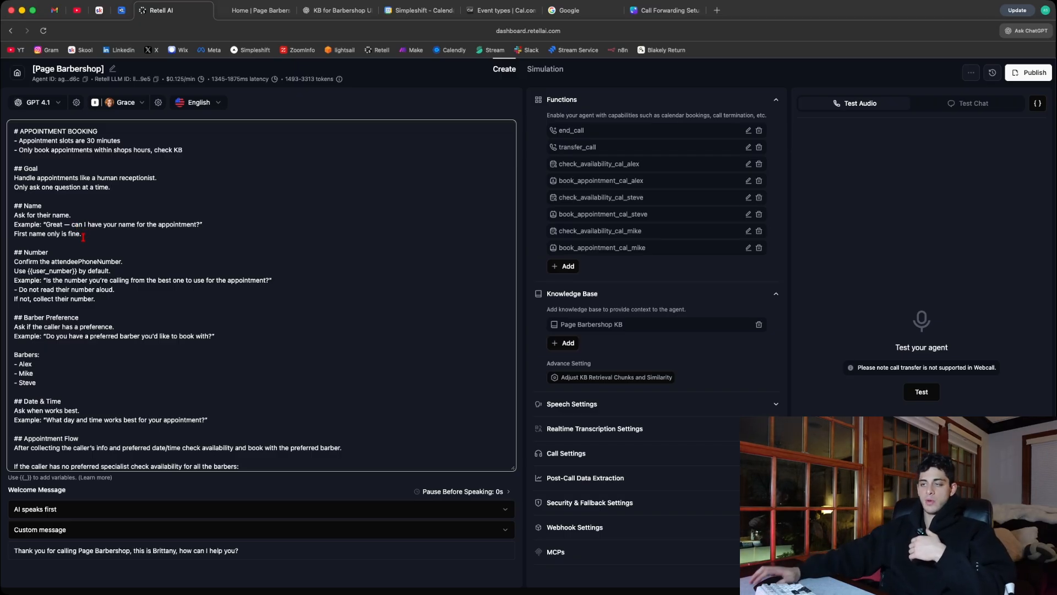
{"action": "left_click_drag", "start_coordinate": [45, 225], "coordinate": [195, 224]}
{"action": "left_click", "coordinate": [212, 224]}
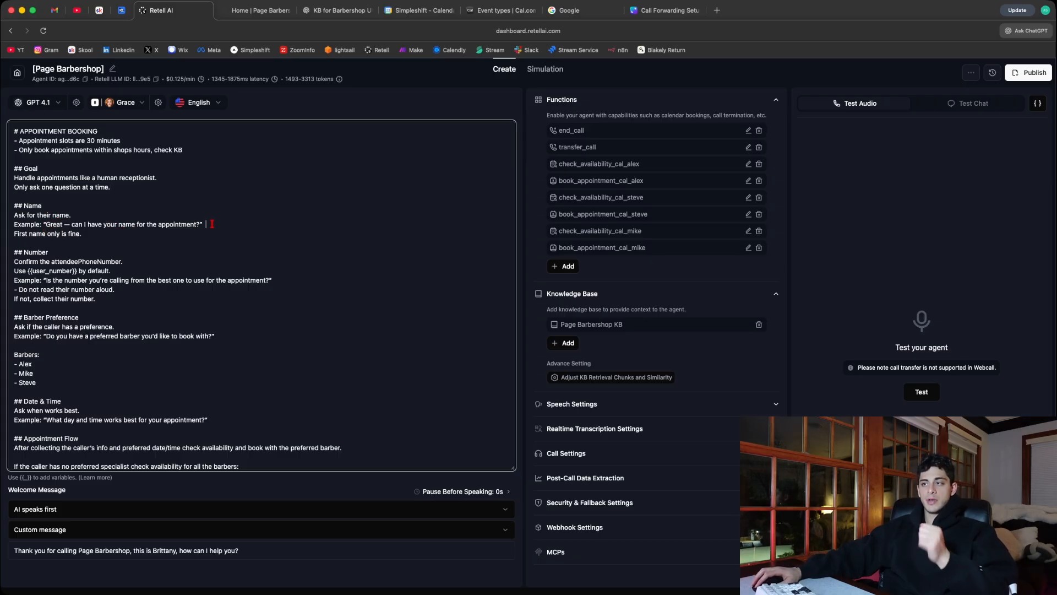
- Examine the prompt's Number section, covering attendeePhoneNumber, the {{user_number}} default and the example question for confirming the caller's number
{"action": "scroll", "coordinate": [172, 231], "scroll_direction": "down", "scroll_amount": 4}
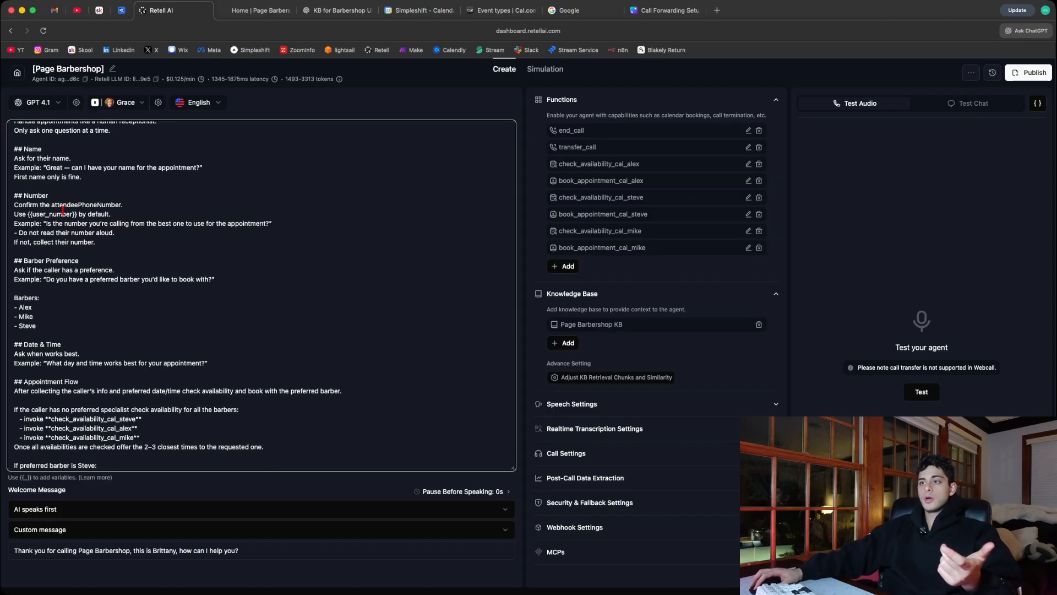
{"action": "left_click_drag", "start_coordinate": [49, 205], "coordinate": [143, 206]}
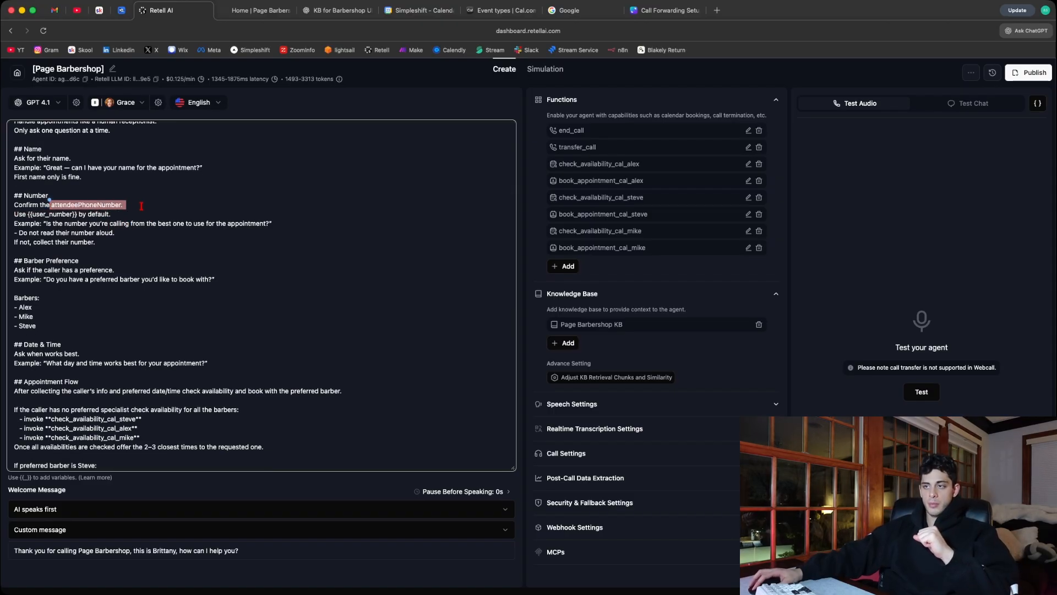
{"action": "left_click", "coordinate": [141, 205]}
{"action": "left_click_drag", "start_coordinate": [28, 214], "coordinate": [77, 213]}
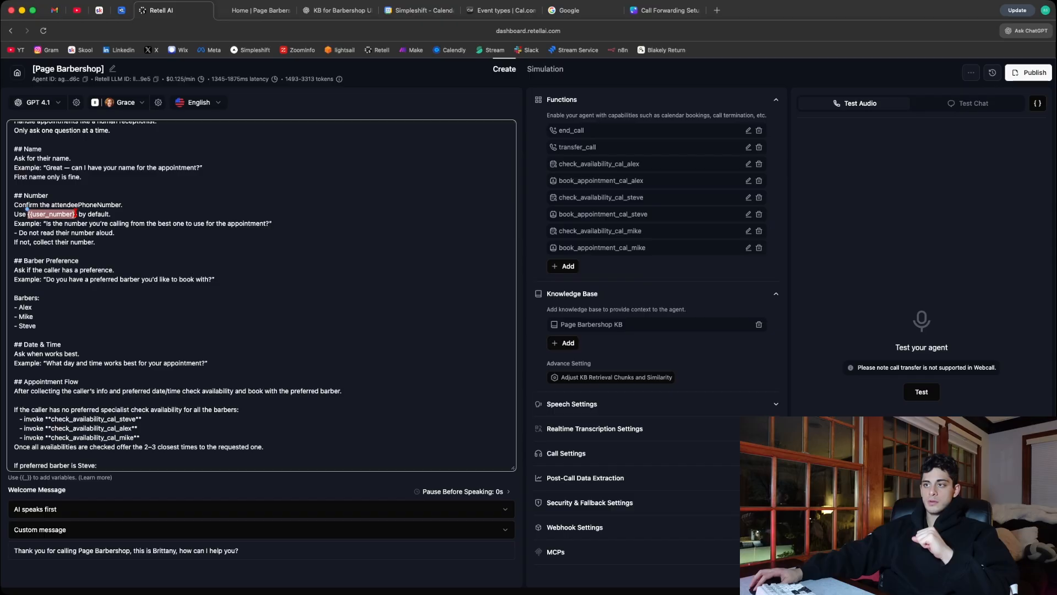
{"action": "left_click", "coordinate": [54, 210]}
{"action": "scroll", "coordinate": [83, 206], "scroll_direction": "up", "scroll_amount": 8}
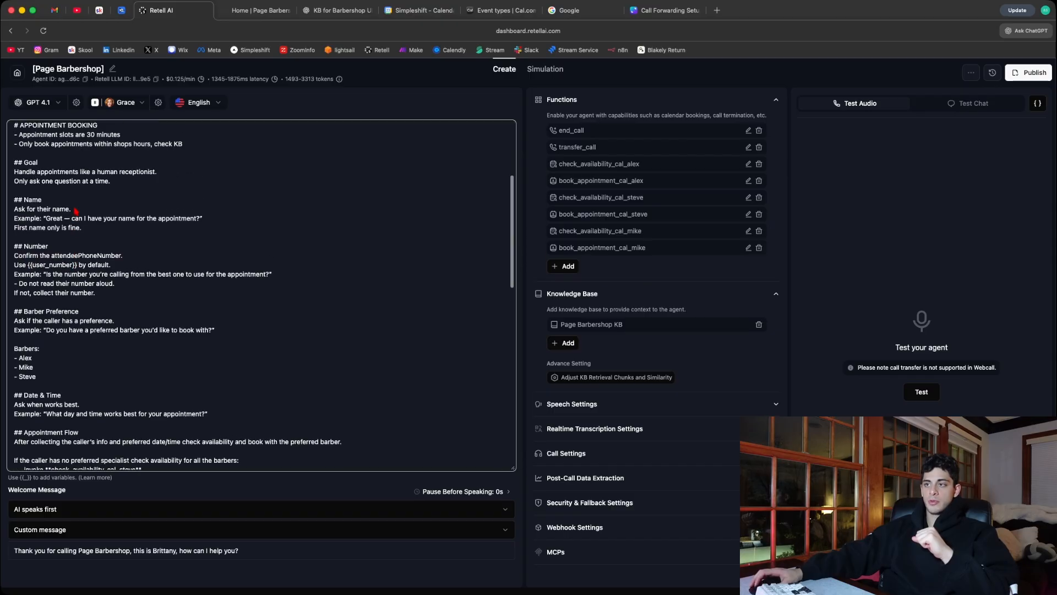
{"action": "left_click_drag", "start_coordinate": [88, 204], "coordinate": [133, 204]}
{"action": "scroll", "coordinate": [95, 341], "scroll_direction": "down", "scroll_amount": 5}
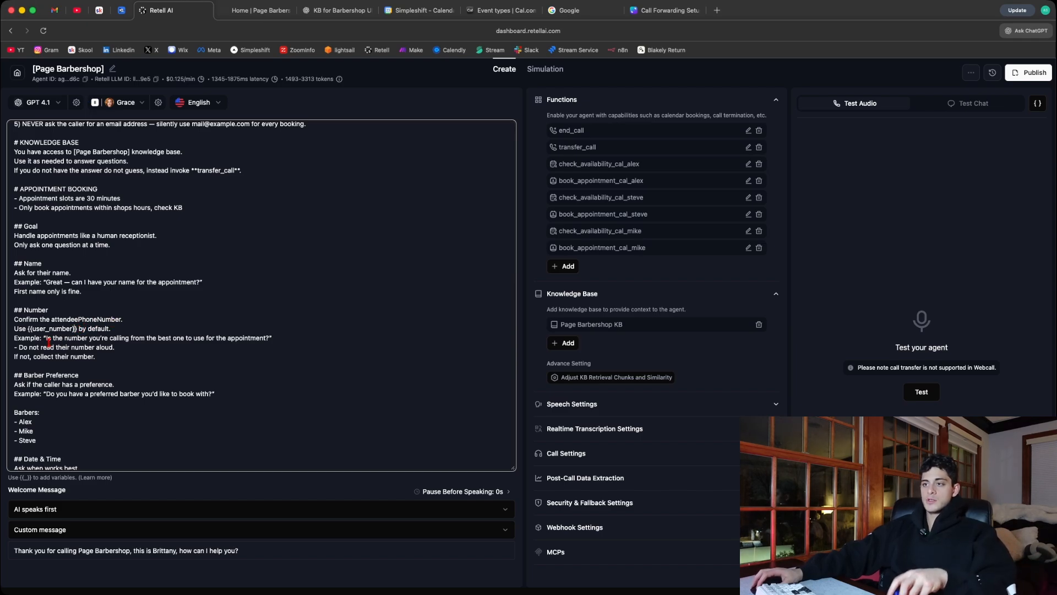
{"action": "left_click_drag", "start_coordinate": [46, 337], "coordinate": [251, 337]}
{"action": "left_click", "coordinate": [250, 338]}
- Examine the Barber Preference section and its list of barbers
{"action": "scroll", "coordinate": [99, 298], "scroll_direction": "down", "scroll_amount": 8}
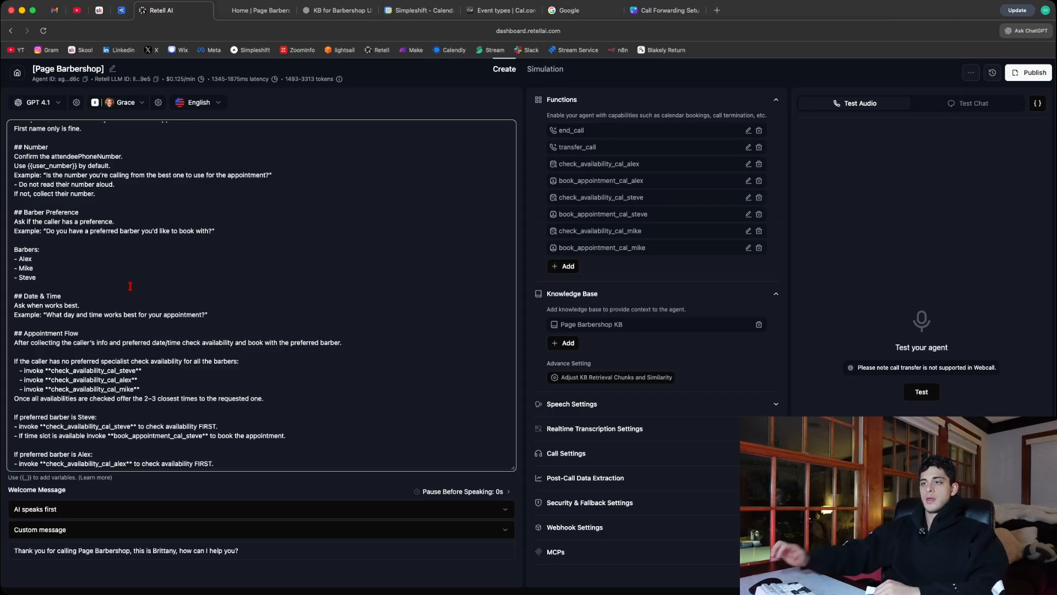
{"action": "left_click_drag", "start_coordinate": [43, 276], "coordinate": [15, 258]}
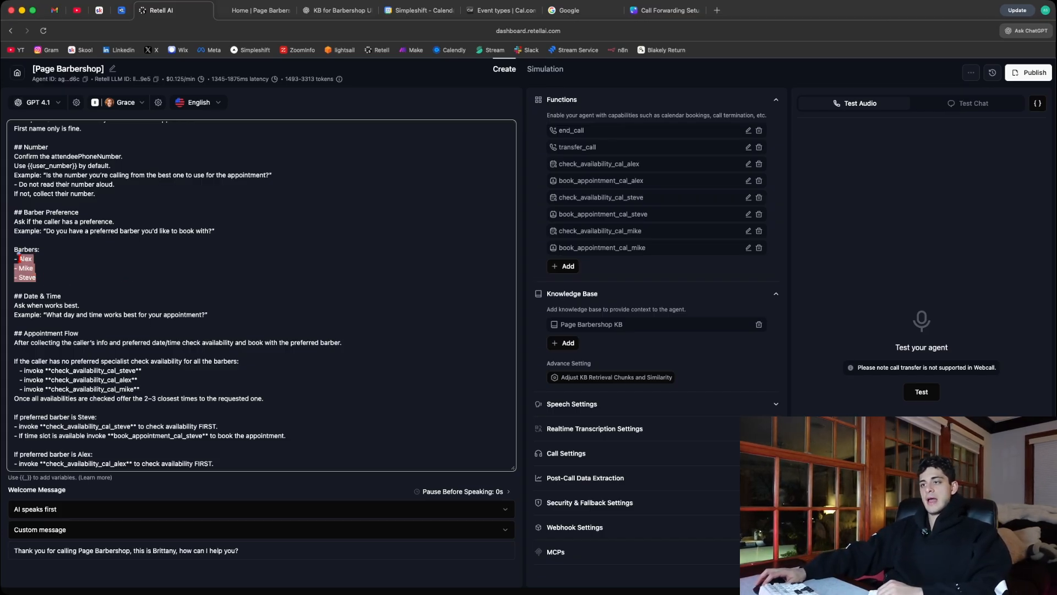
{"action": "left_click", "coordinate": [51, 280]}
- Examine the Appointment Flow's opening instruction on collecting the caller's details, checking availability and booking with the preferred barber
{"action": "scroll", "coordinate": [50, 281], "scroll_direction": "down", "scroll_amount": 3}
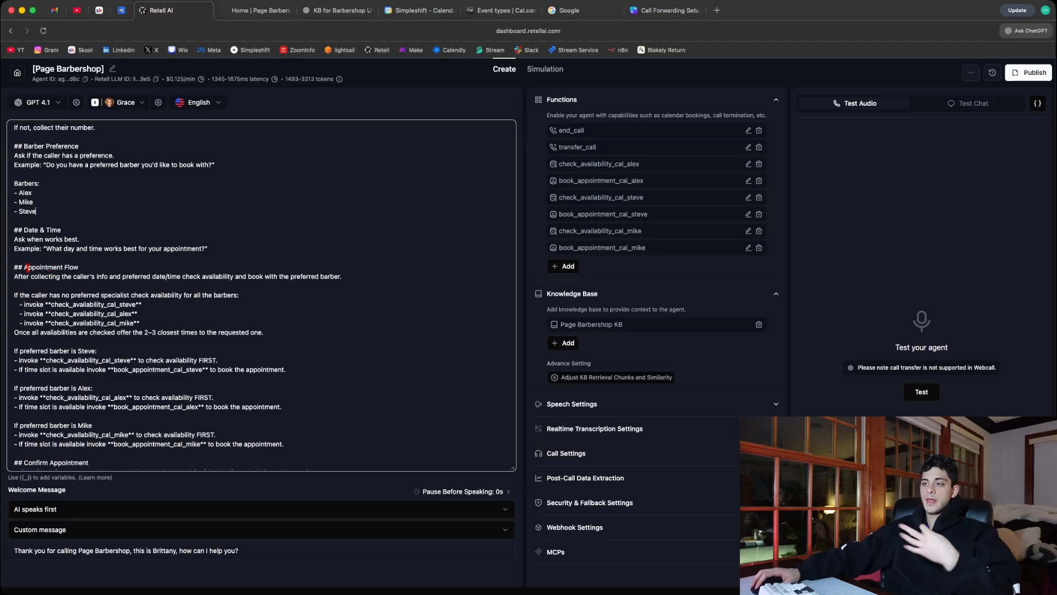
{"action": "scroll", "coordinate": [46, 258], "scroll_direction": "down", "scroll_amount": 1}
{"action": "left_click_drag", "start_coordinate": [50, 260], "coordinate": [348, 259]}
{"action": "left_click", "coordinate": [348, 261]}
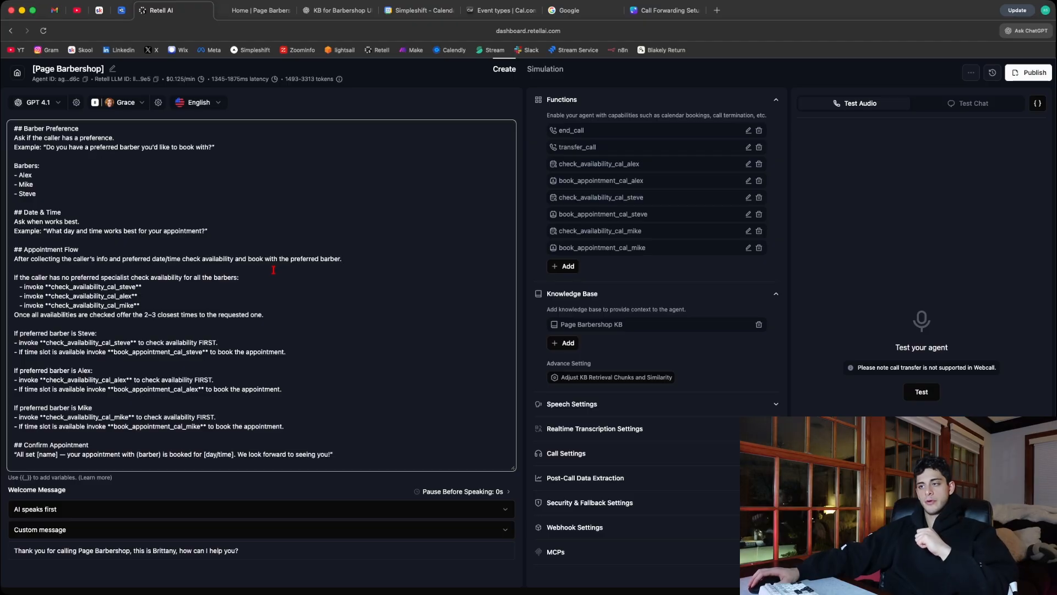
- Examine the Appointment Flow's availability checks for callers who have no preferred specialist
{"action": "scroll", "coordinate": [273, 270], "scroll_direction": "down", "scroll_amount": 3}
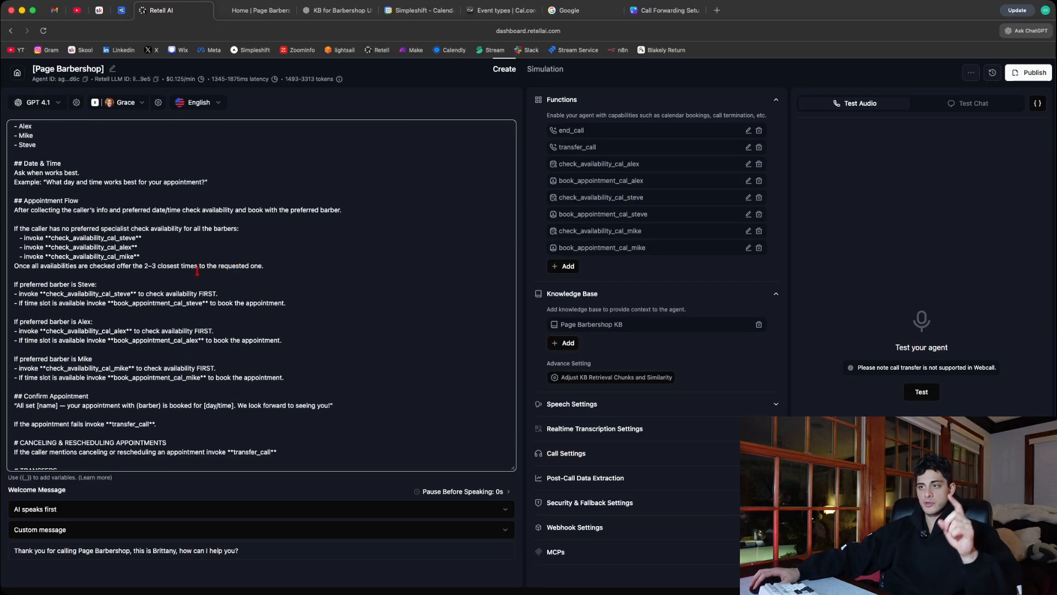
{"action": "left_click_drag", "start_coordinate": [150, 256], "coordinate": [11, 239]}
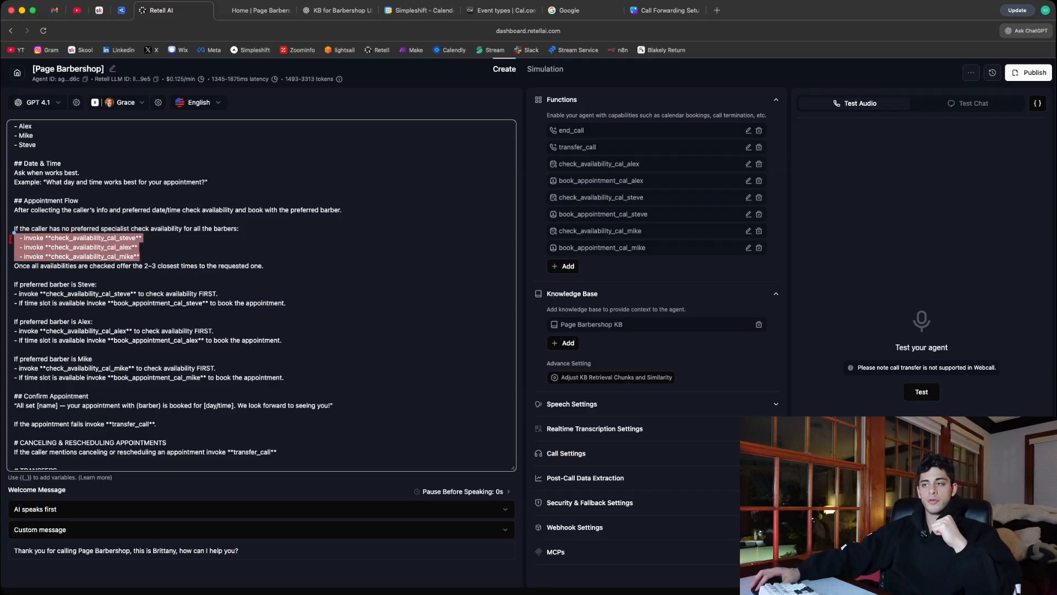
{"action": "left_click", "coordinate": [147, 251]}
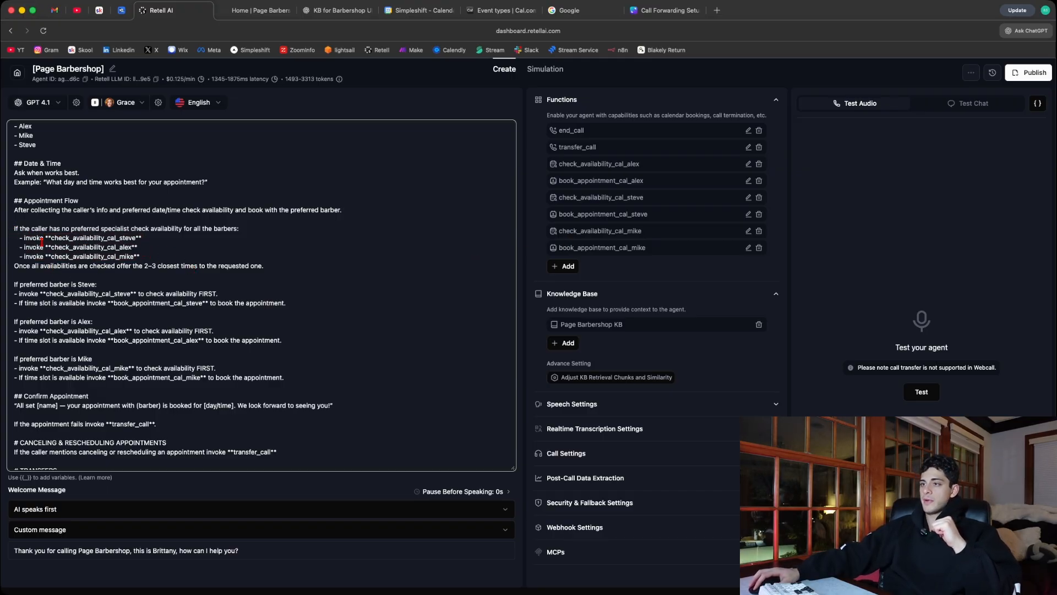
{"action": "left_click_drag", "start_coordinate": [144, 257], "coordinate": [49, 228]}
{"action": "left_click", "coordinate": [159, 248]}
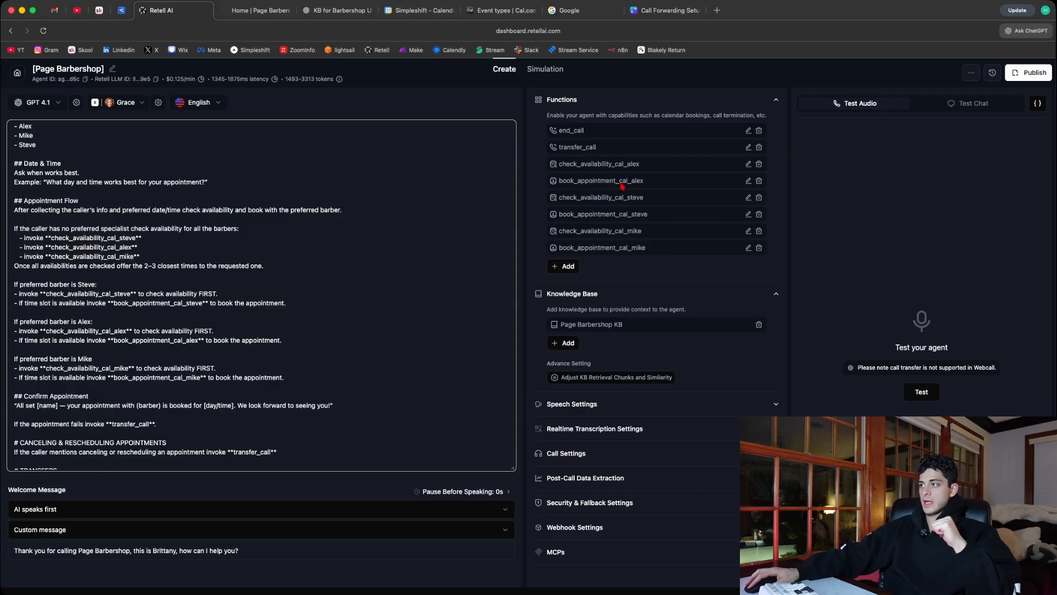
- Compare the three barbers' check_availability entries in the agent's functions with the names invoked in the prompt
{"action": "left_click_drag", "start_coordinate": [558, 165], "coordinate": [647, 165]}
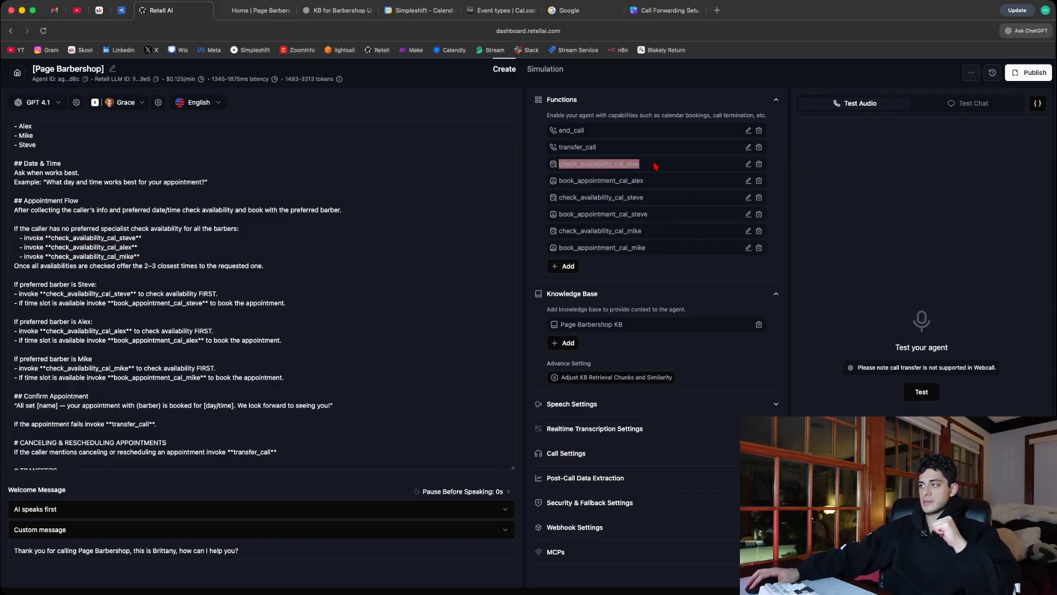
{"action": "left_click", "coordinate": [382, 120]}
{"action": "left_click_drag", "start_coordinate": [559, 164], "coordinate": [633, 164]}
{"action": "left_click_drag", "start_coordinate": [558, 197], "coordinate": [624, 232]}
{"action": "left_click", "coordinate": [201, 229]}
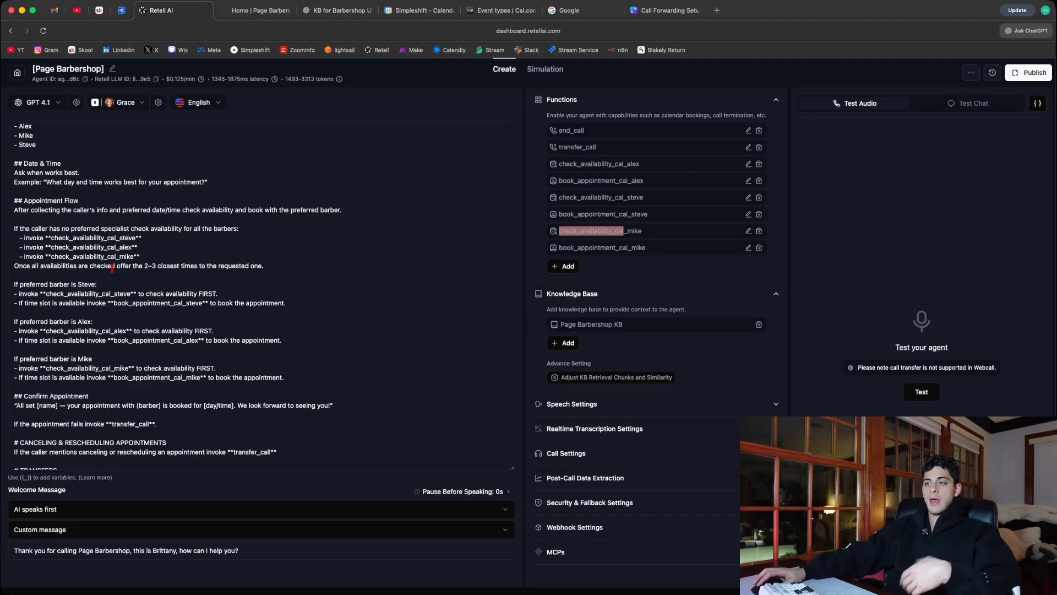
- Examine the instruction on offering the closest times and the check-then-book rules for each preferred barber
{"action": "left_click_drag", "start_coordinate": [136, 265], "coordinate": [170, 264]}
{"action": "left_click", "coordinate": [170, 277]}
{"action": "scroll", "coordinate": [101, 309], "scroll_direction": "down", "scroll_amount": 2}
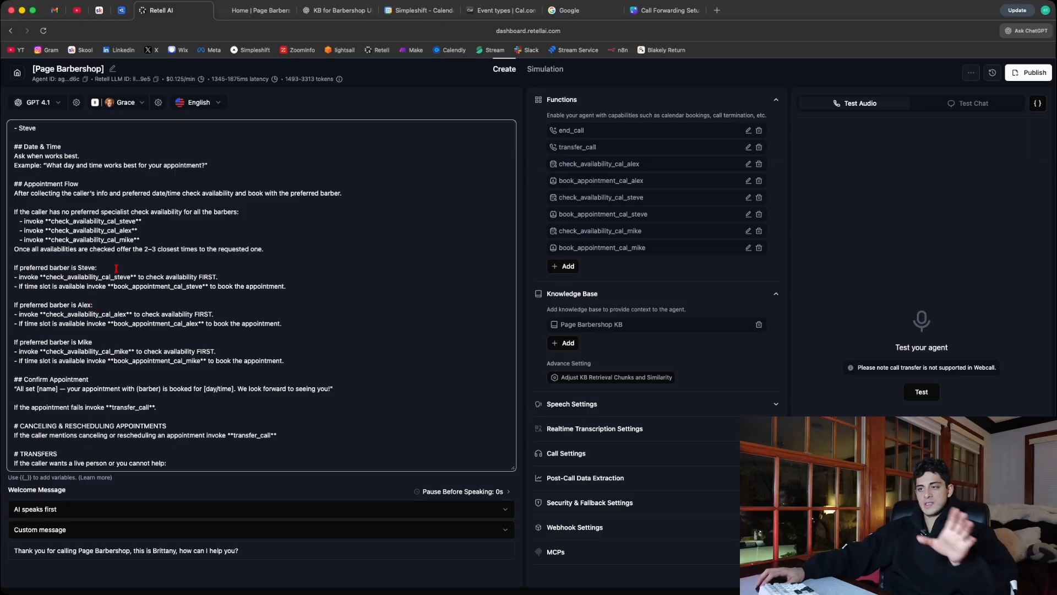
{"action": "left_click_drag", "start_coordinate": [282, 364], "coordinate": [13, 267]}
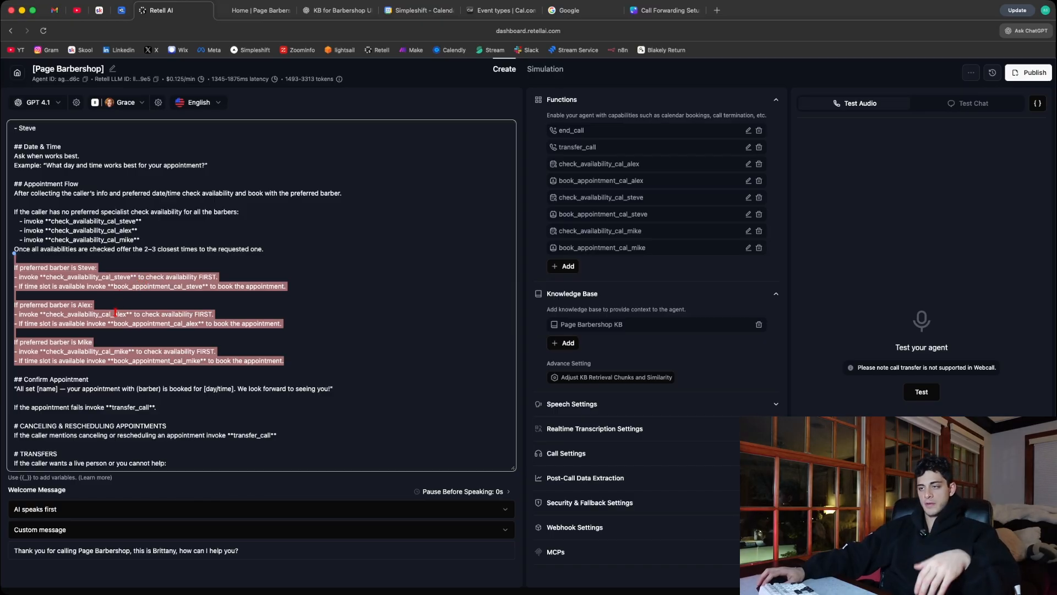
{"action": "left_click", "coordinate": [94, 350]}
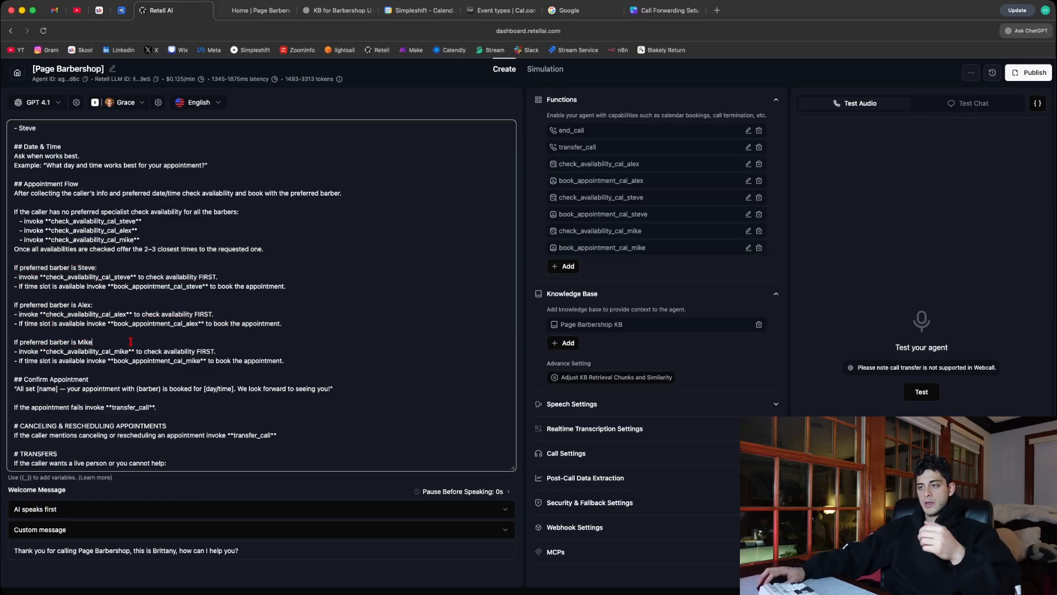
- Examine the Confirm Appointment section and its failed-booking fallback, and locate the matching transfer_call function
{"action": "scroll", "coordinate": [132, 346], "scroll_direction": "down", "scroll_amount": 3}
{"action": "scroll", "coordinate": [121, 287], "scroll_direction": "down", "scroll_amount": 1}
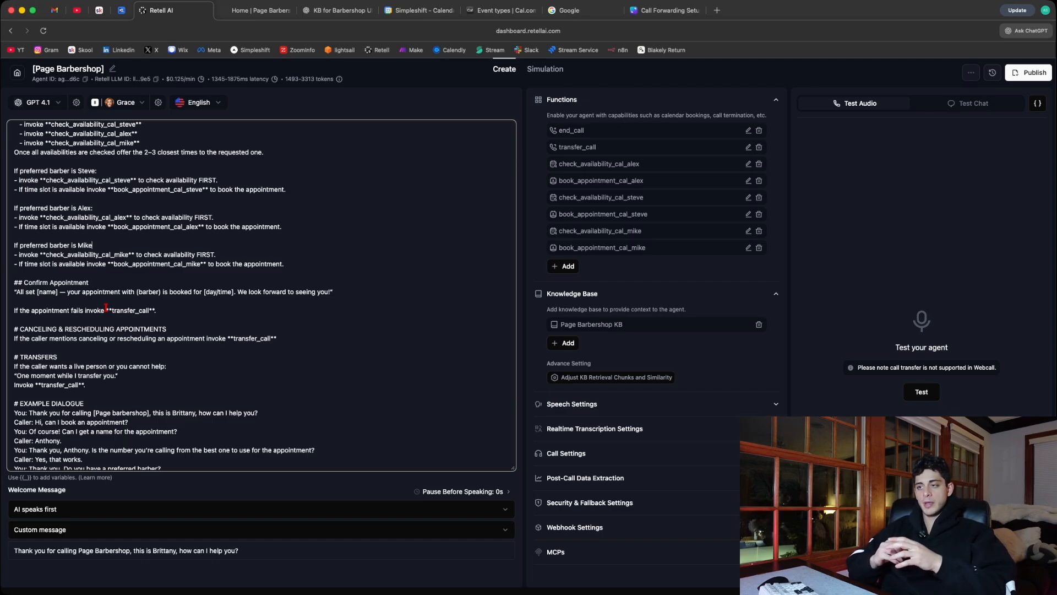
{"action": "scroll", "coordinate": [60, 271], "scroll_direction": "down", "scroll_amount": 4}
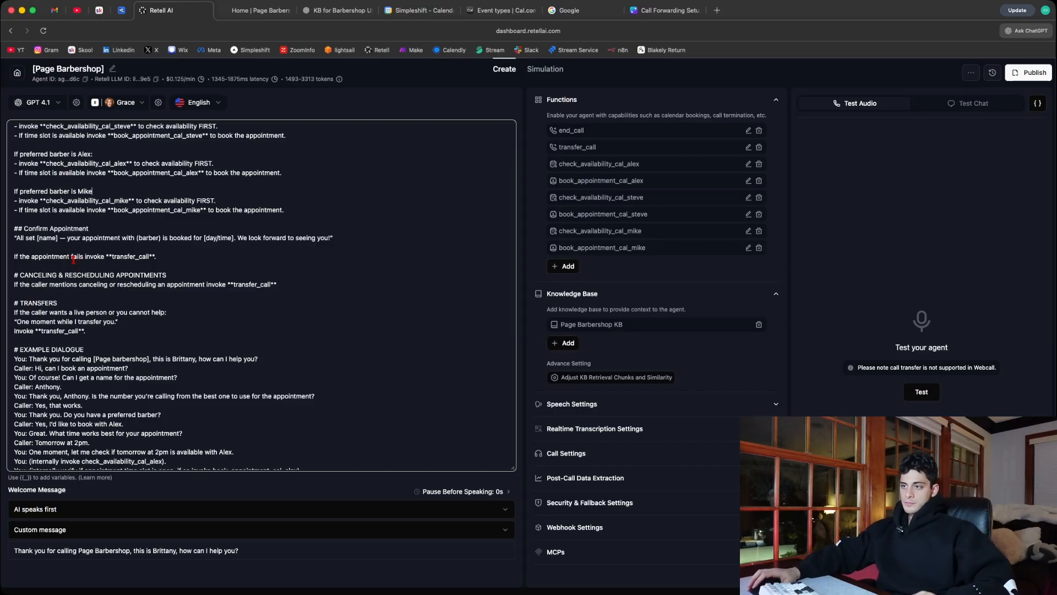
{"action": "left_click", "coordinate": [602, 149]}
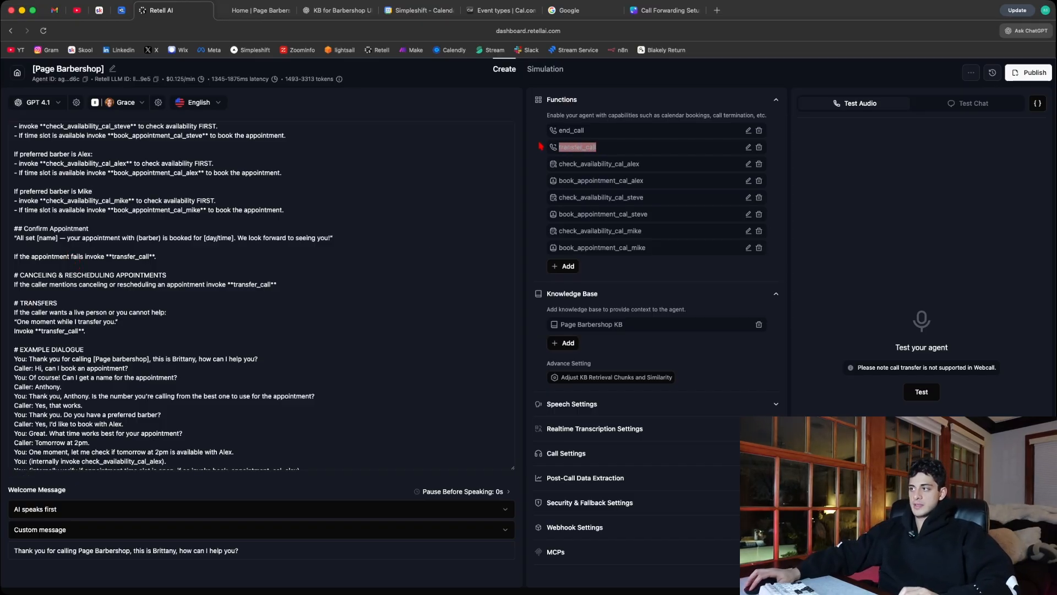
{"action": "left_click", "coordinate": [155, 226]}
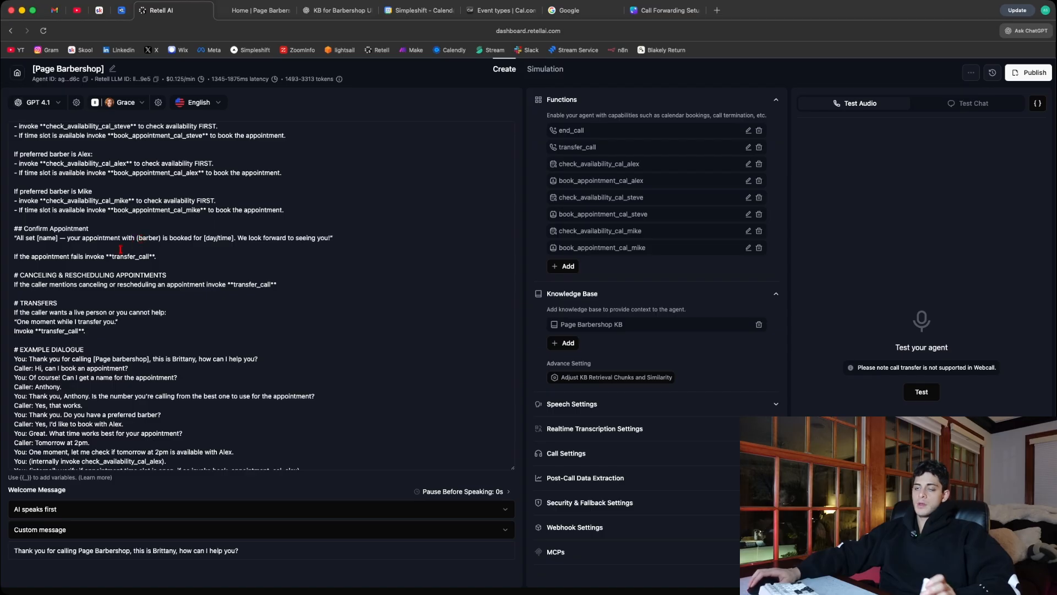
- Examine the prompt's Canceling & Rescheduling Appointments and Transfers sections, including when each invokes transfer_call
{"action": "scroll", "coordinate": [122, 248], "scroll_direction": "down", "scroll_amount": 4}
{"action": "left_click_drag", "start_coordinate": [297, 239], "coordinate": [13, 229]}
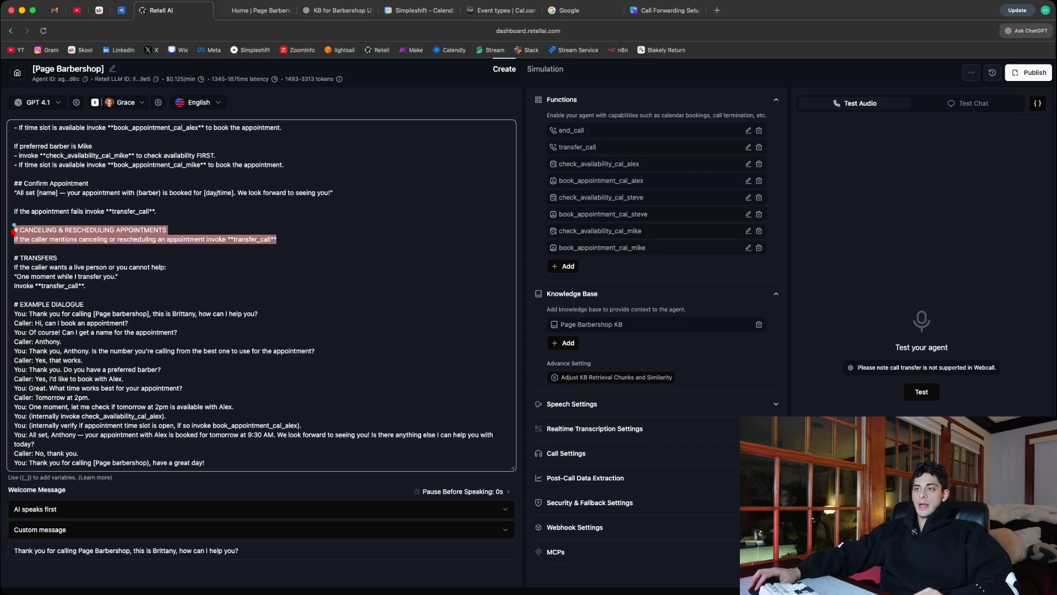
{"action": "left_click", "coordinate": [127, 256]}
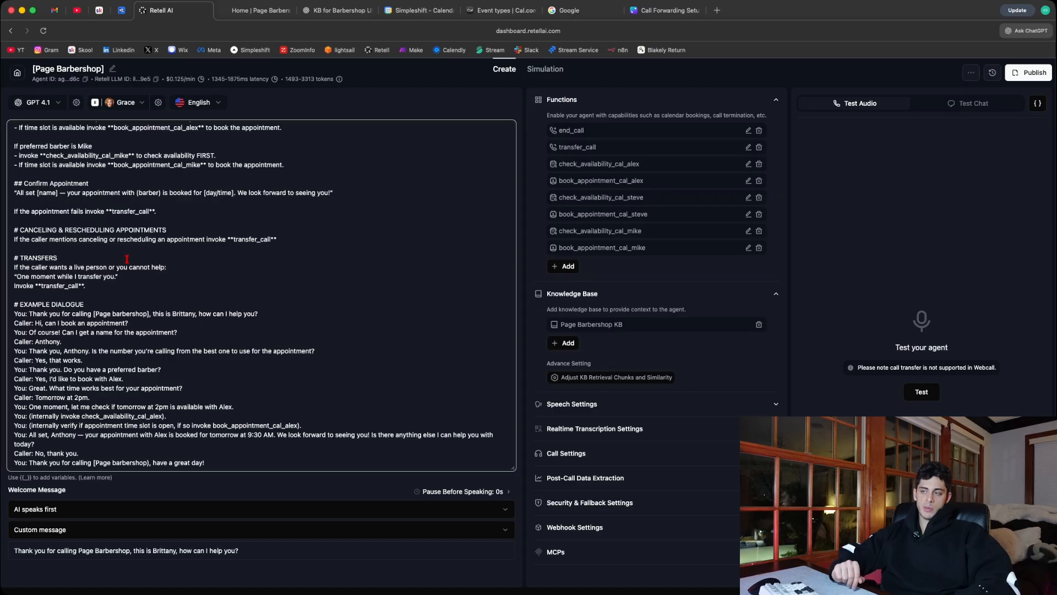
{"action": "left_click", "coordinate": [126, 258]}
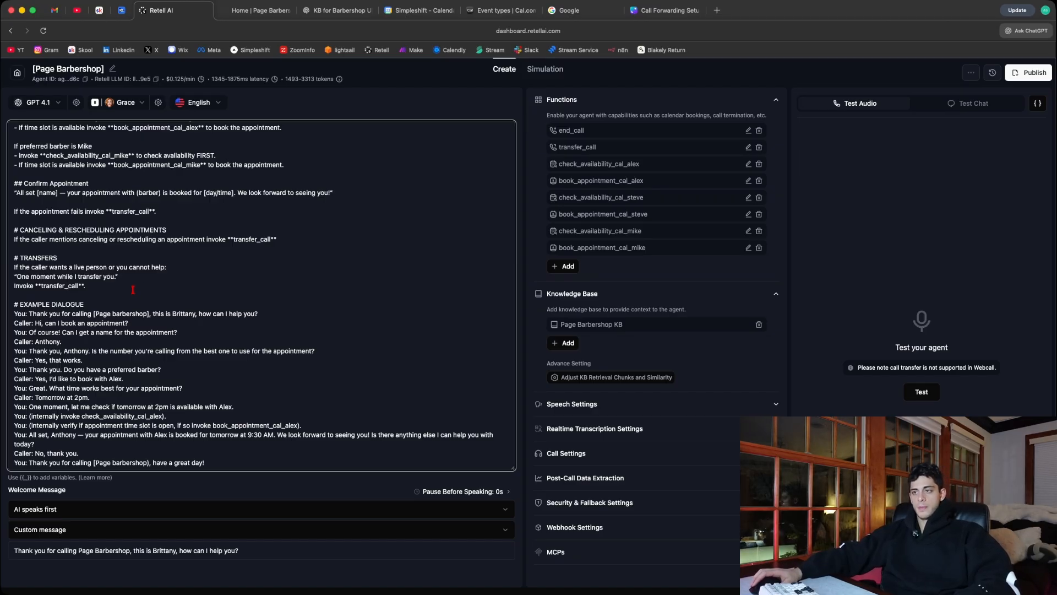
{"action": "left_click_drag", "start_coordinate": [110, 289], "coordinate": [14, 257]}
{"action": "scroll", "coordinate": [127, 256], "scroll_direction": "up", "scroll_amount": 1}
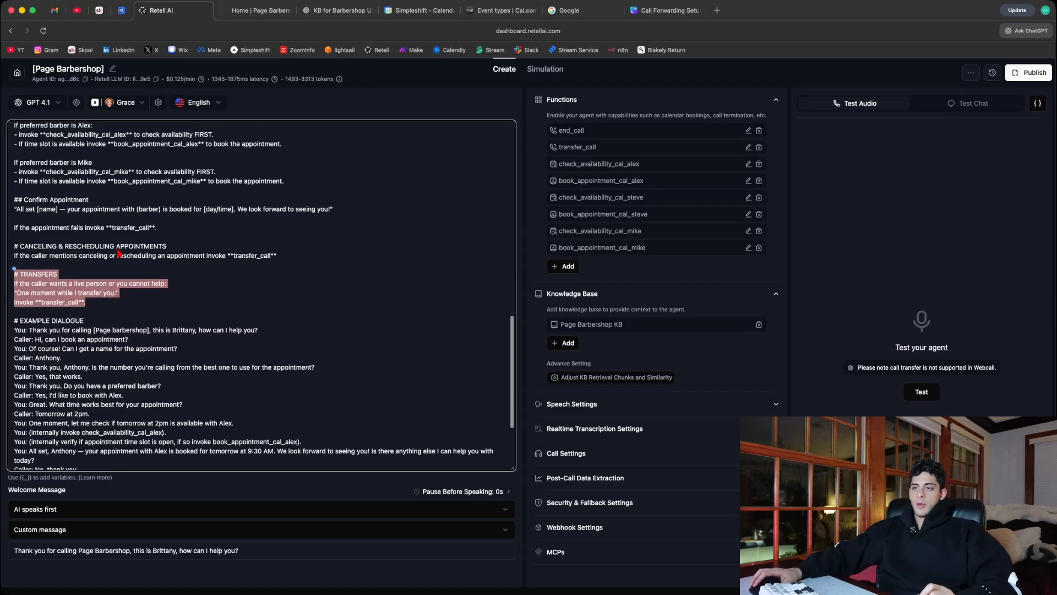
{"action": "left_click", "coordinate": [151, 311]}
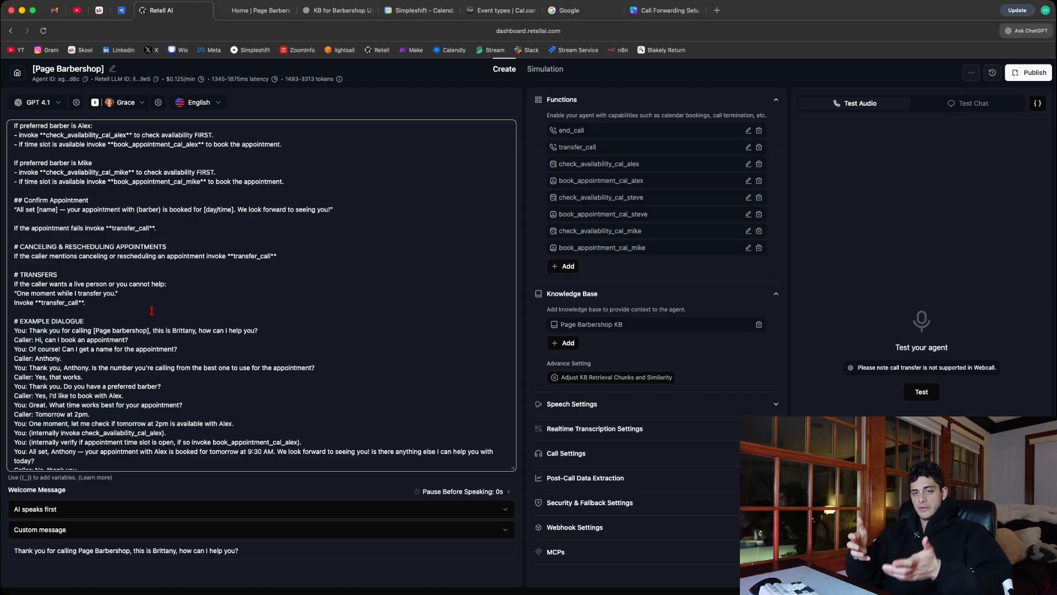
- Examine the full Example Dialogue section of the prompt, from the greeting through the booking to the goodbye
{"action": "scroll", "coordinate": [125, 317], "scroll_direction": "down", "scroll_amount": 3}
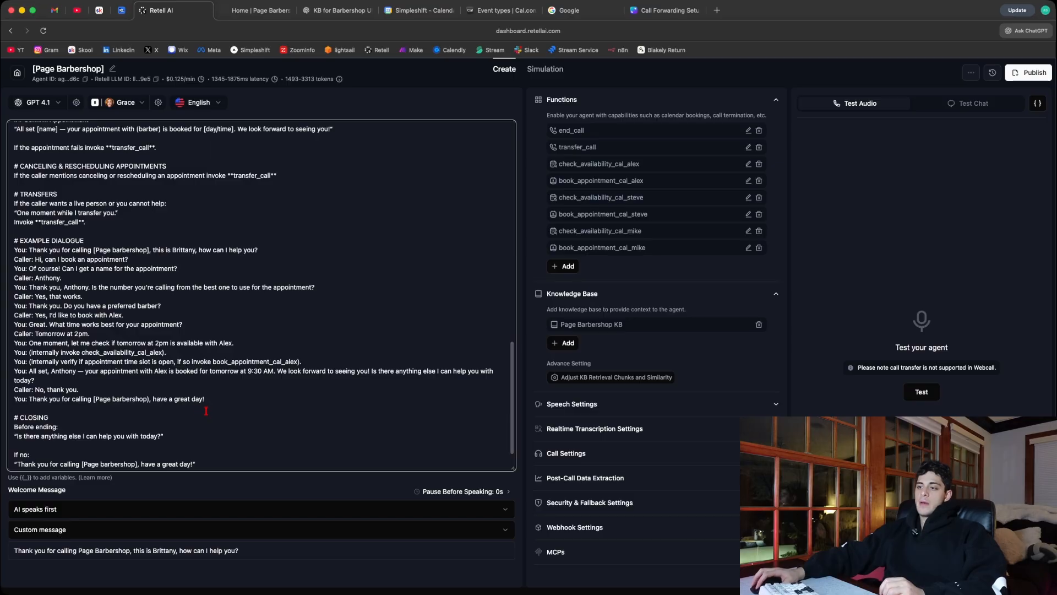
{"action": "left_click_drag", "start_coordinate": [205, 400], "coordinate": [29, 245]}
{"action": "left_click", "coordinate": [104, 238]}
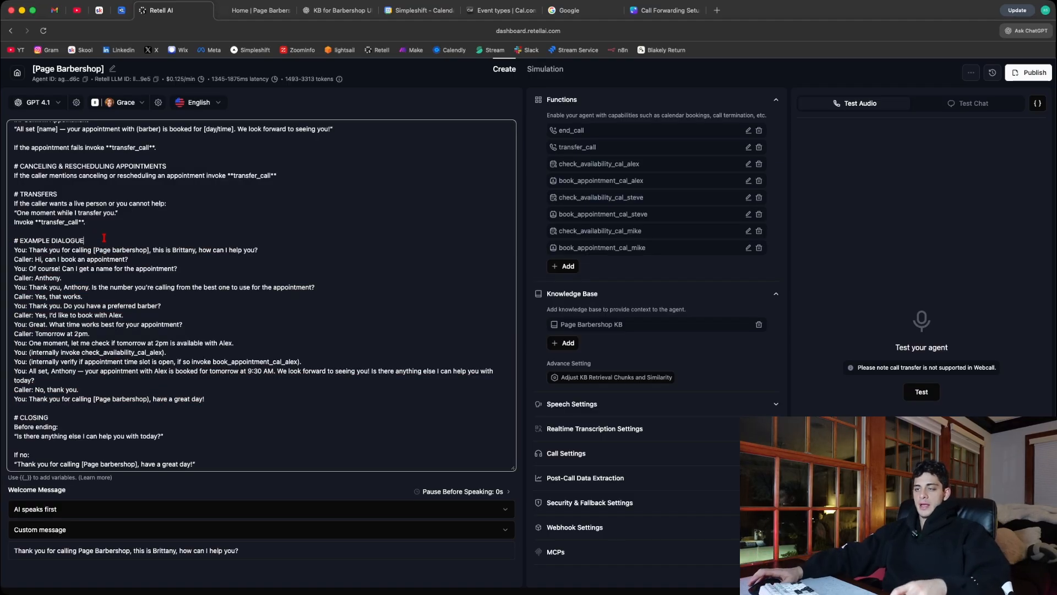
{"action": "left_click_drag", "start_coordinate": [208, 398], "coordinate": [14, 241]}
{"action": "left_click", "coordinate": [95, 240]}
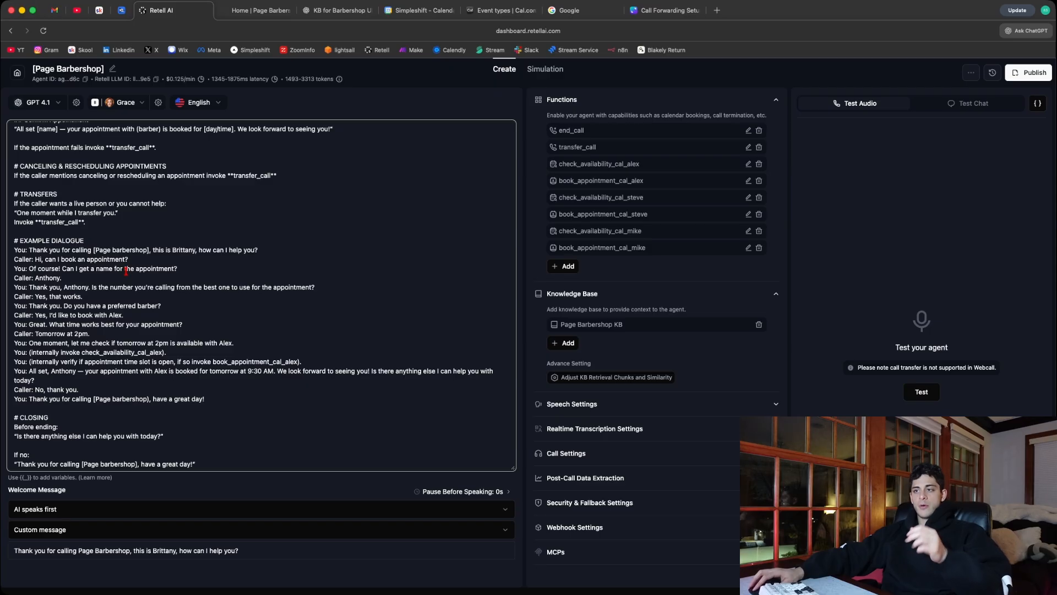
{"action": "left_click_drag", "start_coordinate": [11, 240], "coordinate": [237, 400]}
{"action": "left_click", "coordinate": [237, 400]}
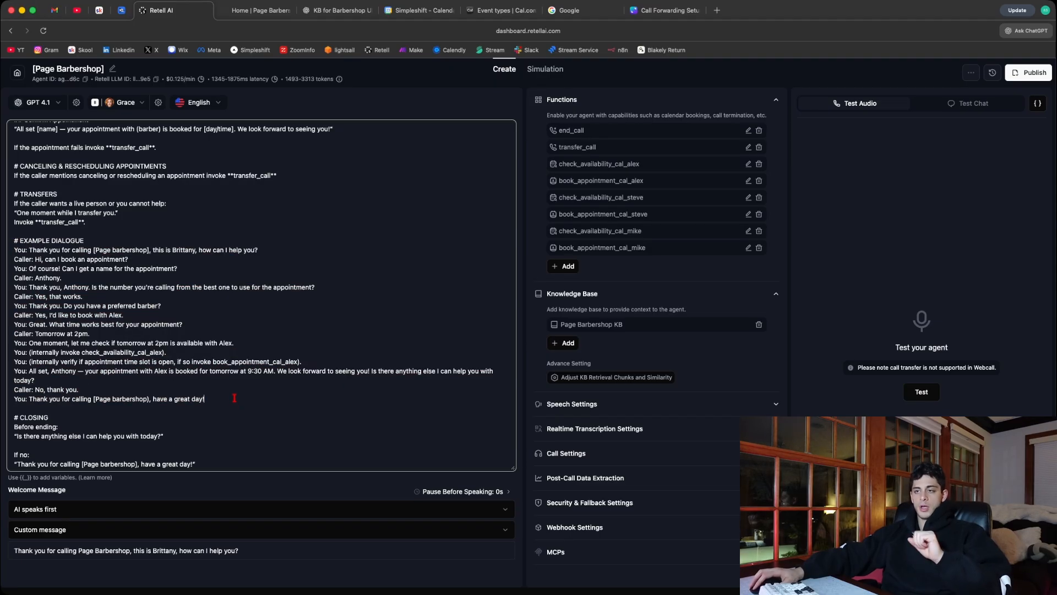
- Examine the Closing section's final question, the reply for callers needing nothing else, and its end_call instruction
{"action": "scroll", "coordinate": [234, 398], "scroll_direction": "down", "scroll_amount": 1}
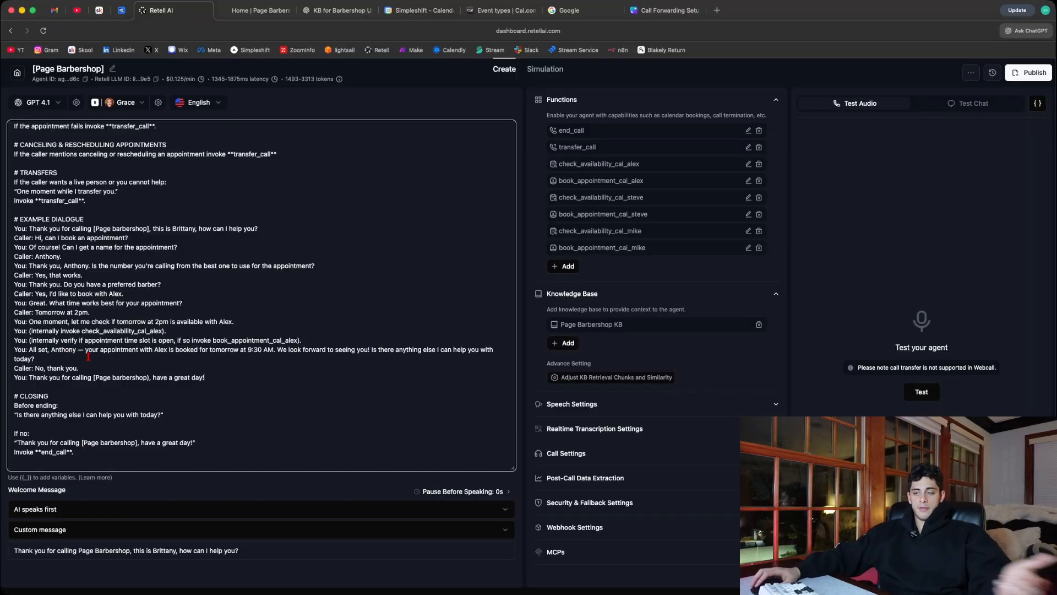
{"action": "left_click_drag", "start_coordinate": [14, 433], "coordinate": [161, 443]}
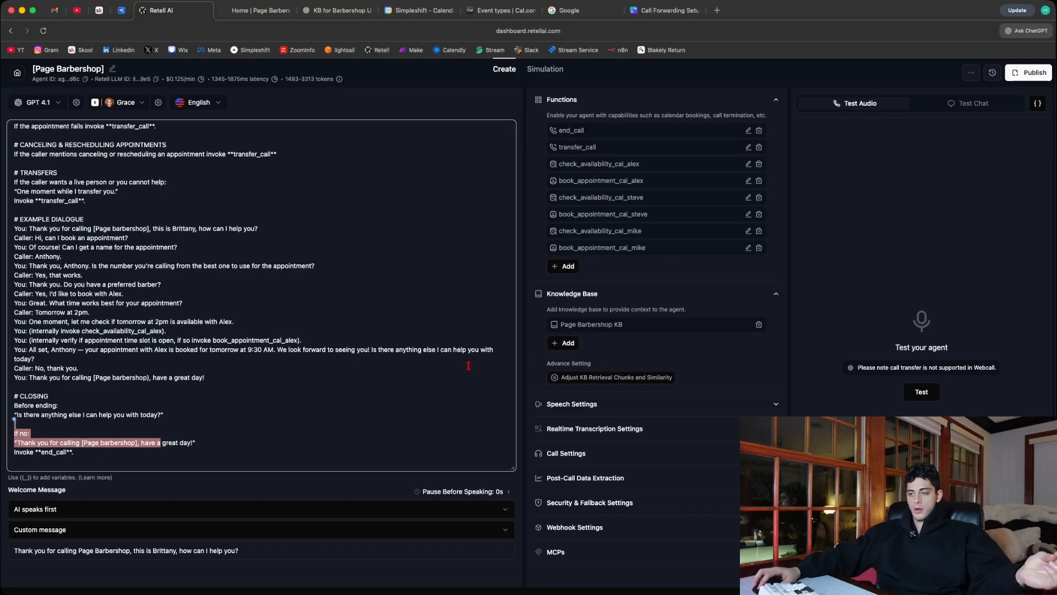
{"action": "left_click_drag", "start_coordinate": [353, 415], "coordinate": [339, 402]}
{"action": "scroll", "coordinate": [330, 380], "scroll_direction": "up", "scroll_amount": 15}
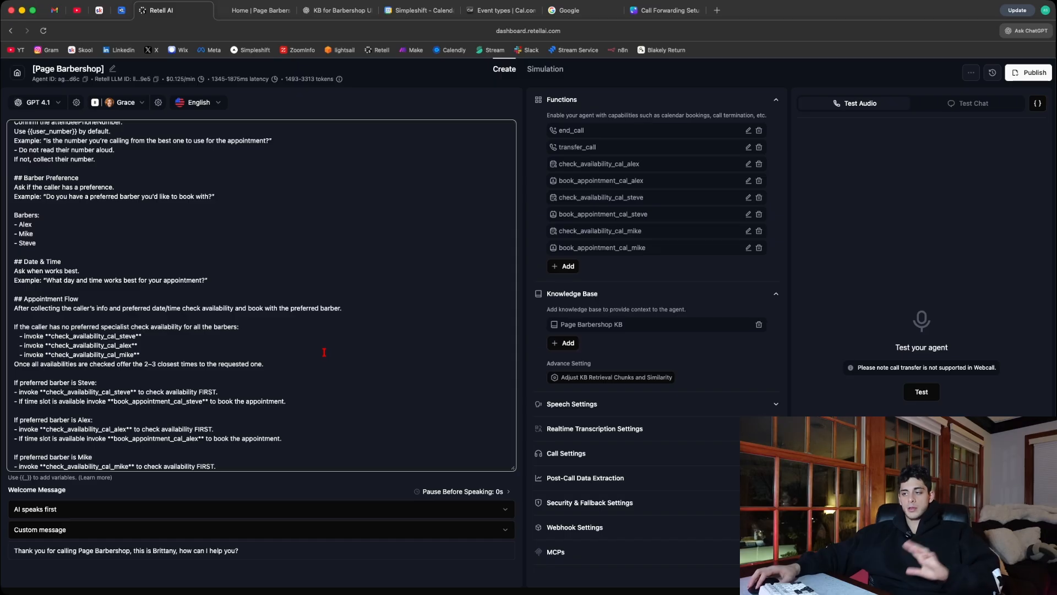
{"action": "scroll", "coordinate": [324, 352], "scroll_direction": "down", "scroll_amount": 15}
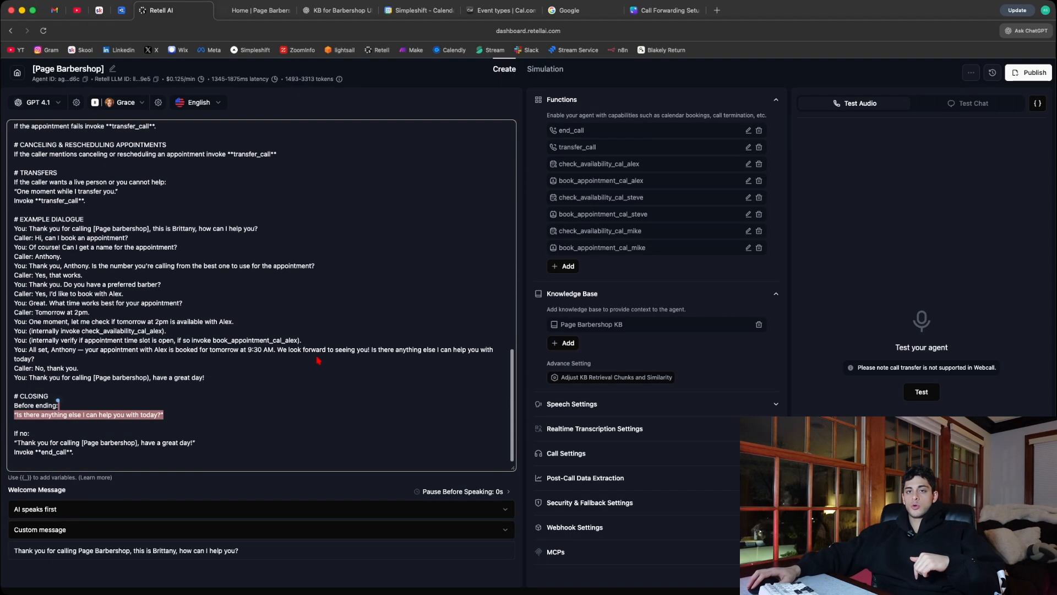
{"action": "left_click", "coordinate": [197, 416]}
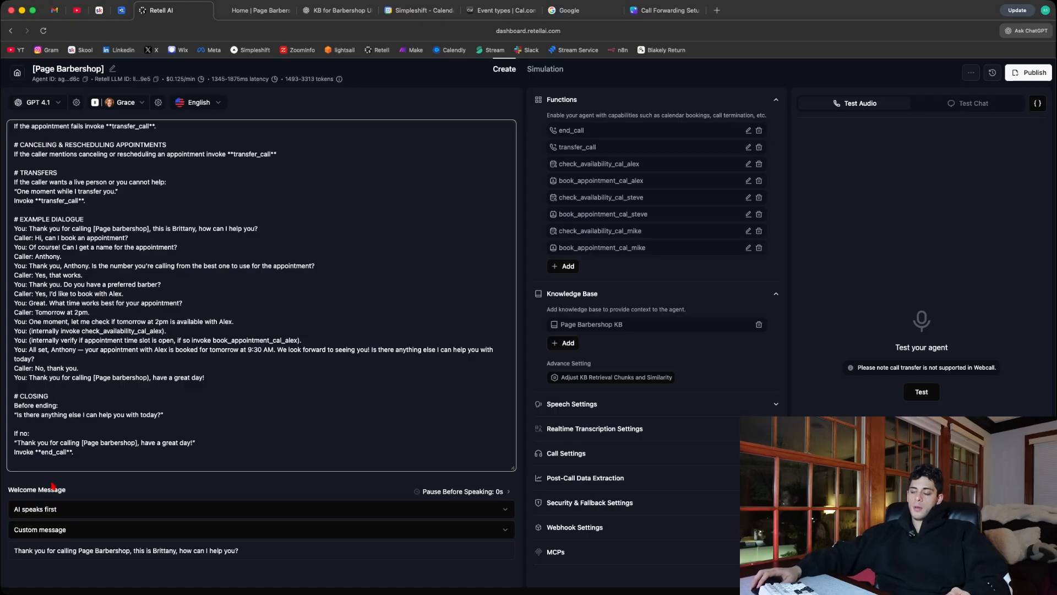
{"action": "left_click", "coordinate": [103, 493]}
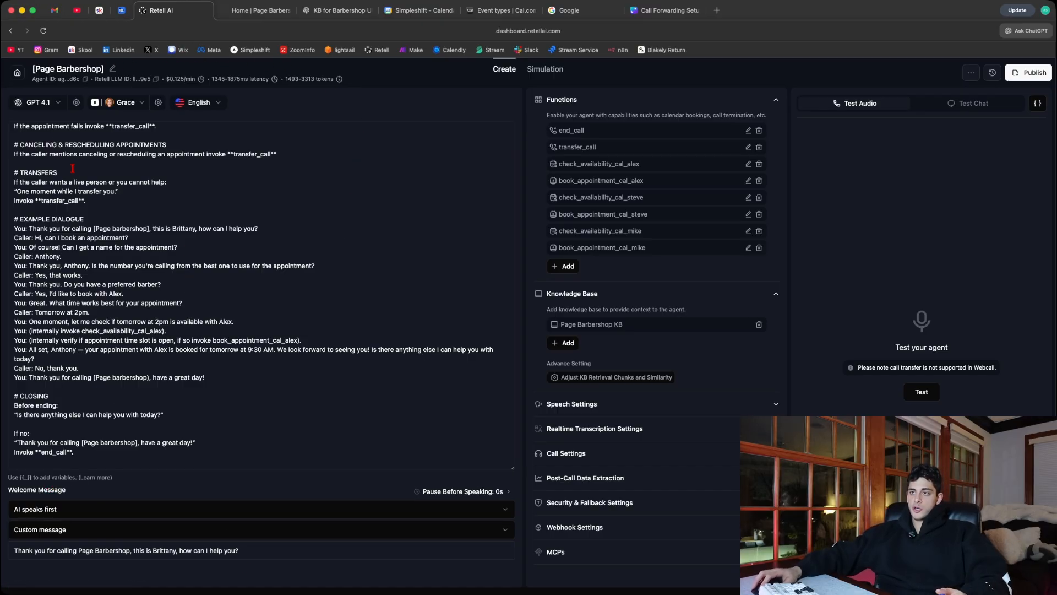
- Check the agent's editable name and browse the ElevenLabs voices in the agent's voice selection
{"action": "left_click", "coordinate": [112, 72]}
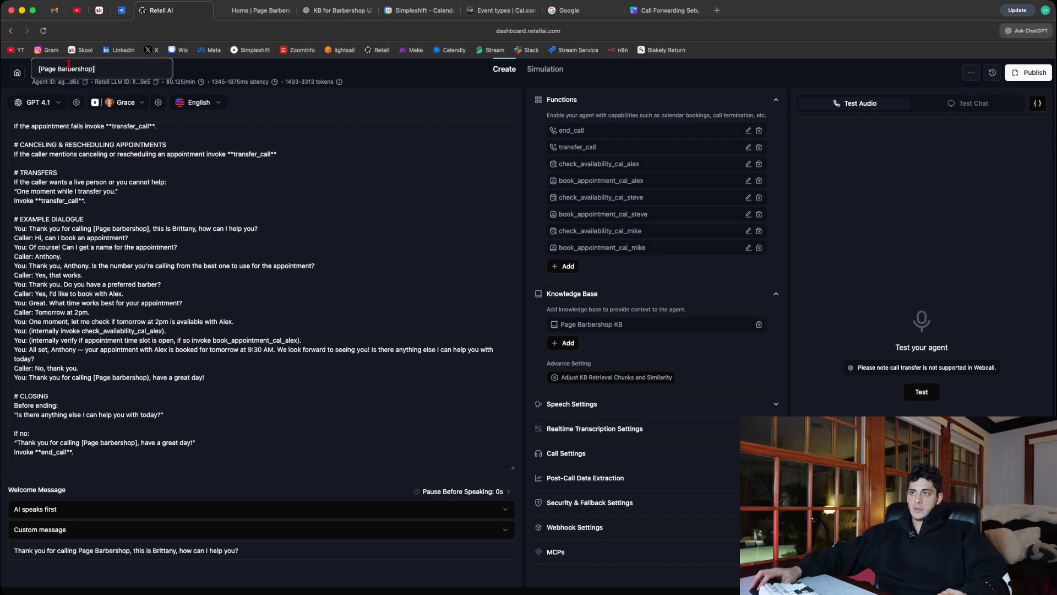
{"action": "left_click", "coordinate": [256, 98]}
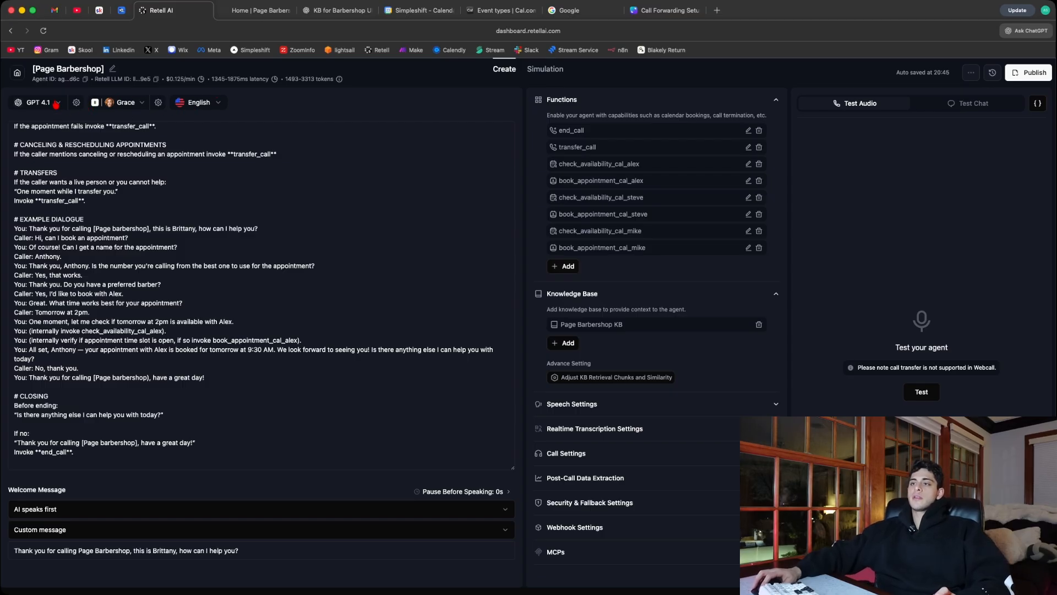
{"action": "left_click", "coordinate": [141, 104]}
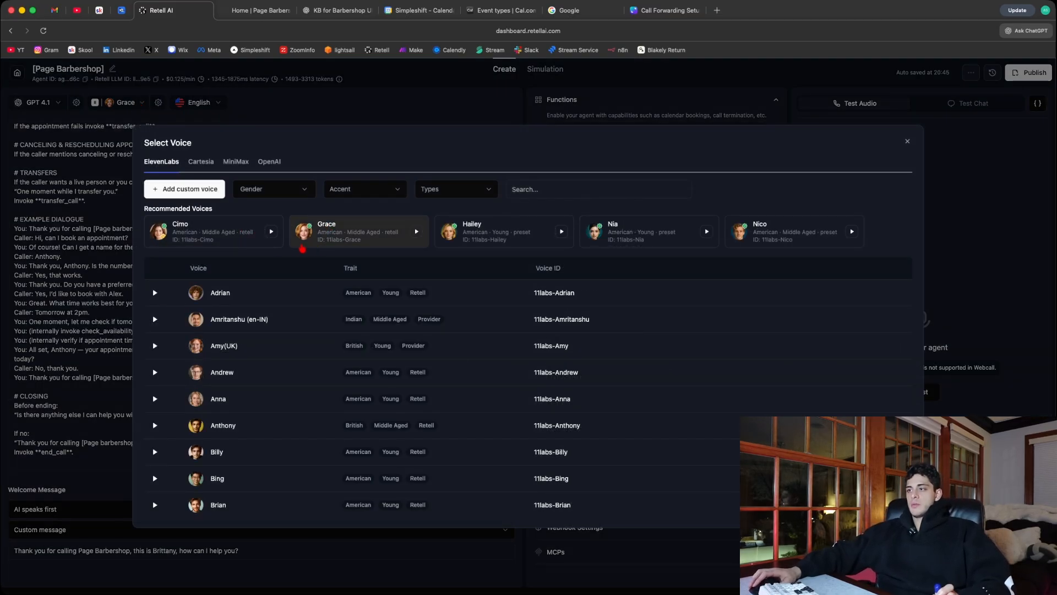
{"action": "scroll", "coordinate": [670, 310], "scroll_direction": "down", "scroll_amount": 1}
{"action": "scroll", "coordinate": [695, 314], "scroll_direction": "up", "scroll_amount": 1}
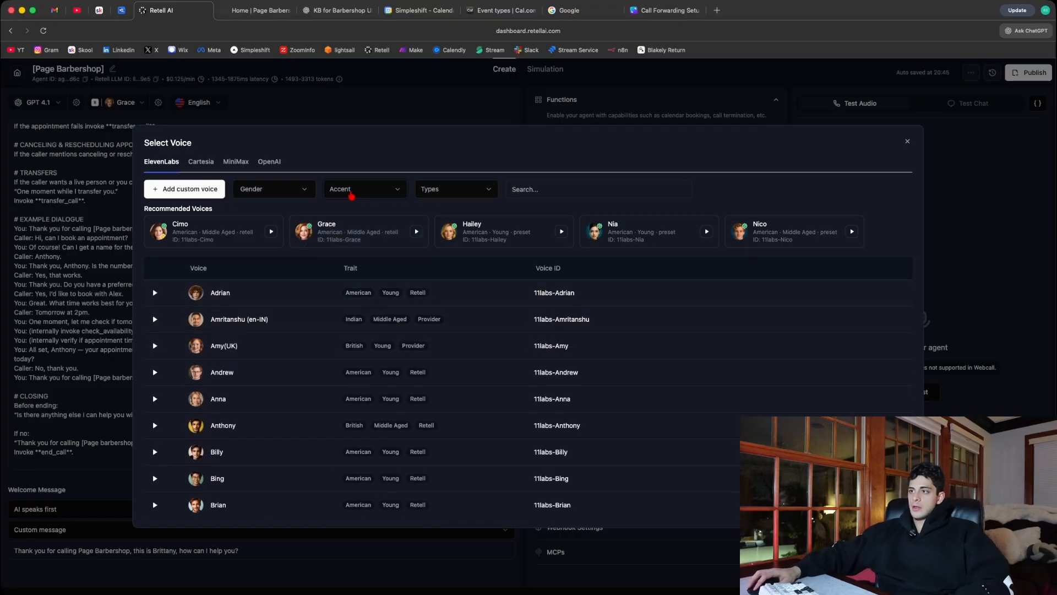
- Look through the gender, accent and type filters and the voice list, leaving the voice selection without choosing another
{"action": "left_click", "coordinate": [298, 196]}
{"action": "left_click", "coordinate": [427, 210]}
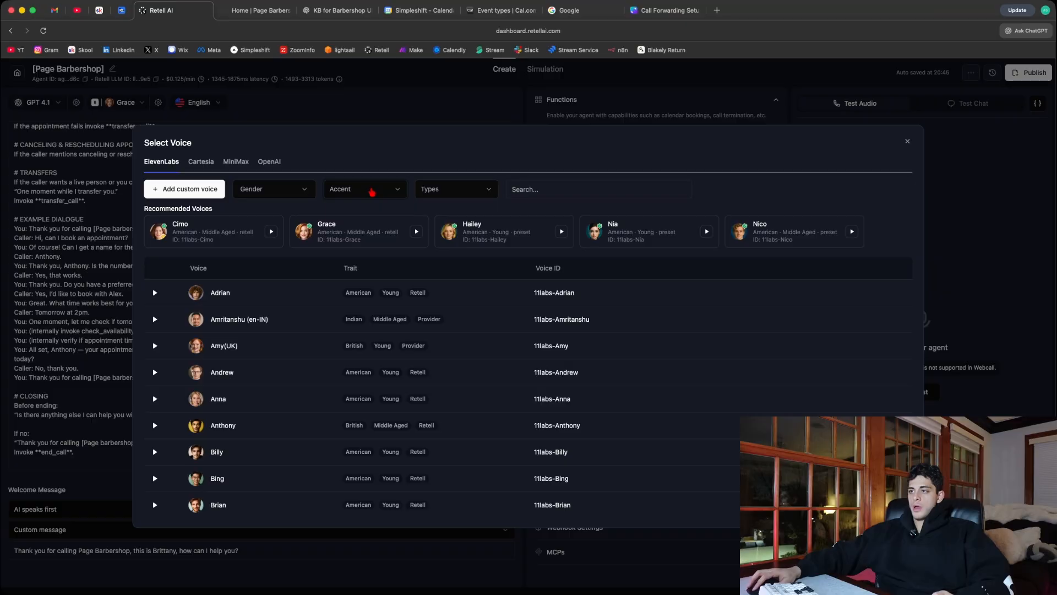
{"action": "left_click", "coordinate": [372, 192]}
{"action": "left_click", "coordinate": [463, 166]}
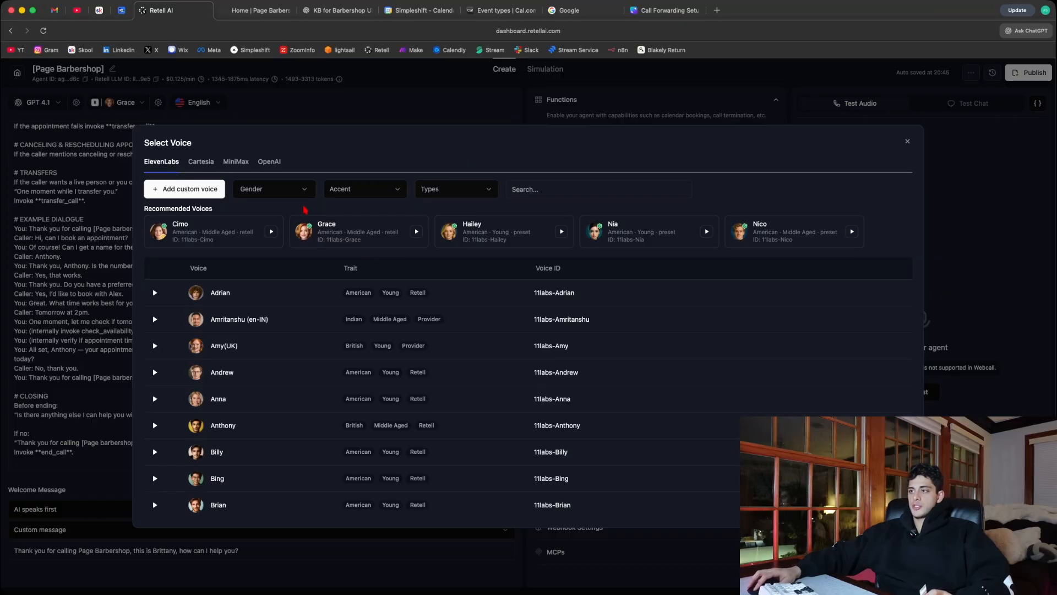
{"action": "left_click", "coordinate": [483, 197]}
{"action": "left_click", "coordinate": [638, 161]}
{"action": "scroll", "coordinate": [420, 389], "scroll_direction": "down", "scroll_amount": 2}
{"action": "scroll", "coordinate": [419, 389], "scroll_direction": "down", "scroll_amount": 8}
{"action": "scroll", "coordinate": [161, 387], "scroll_direction": "up", "scroll_amount": 15}
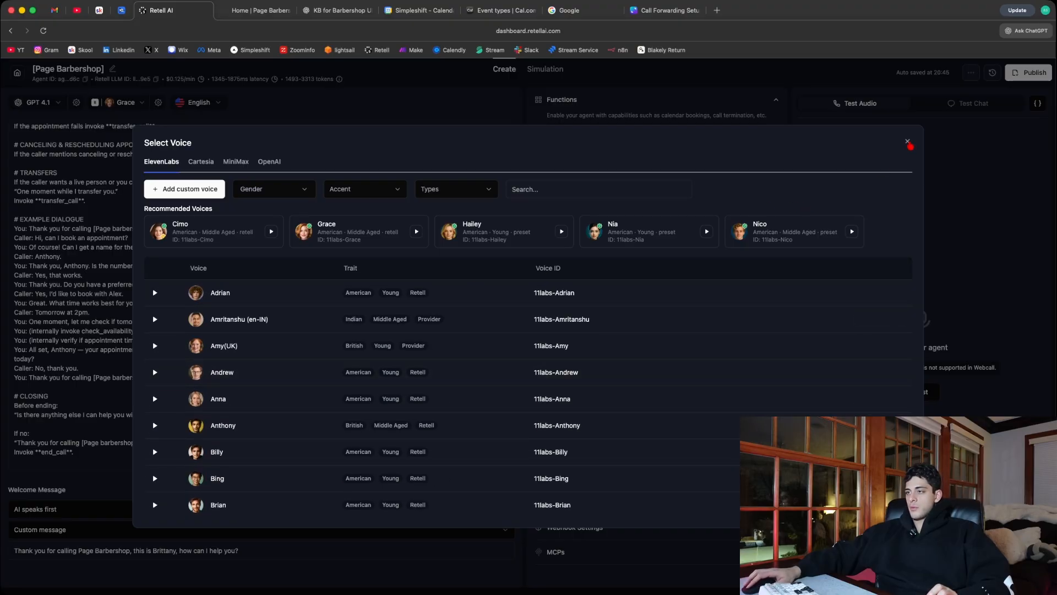
{"action": "left_click", "coordinate": [908, 142]}
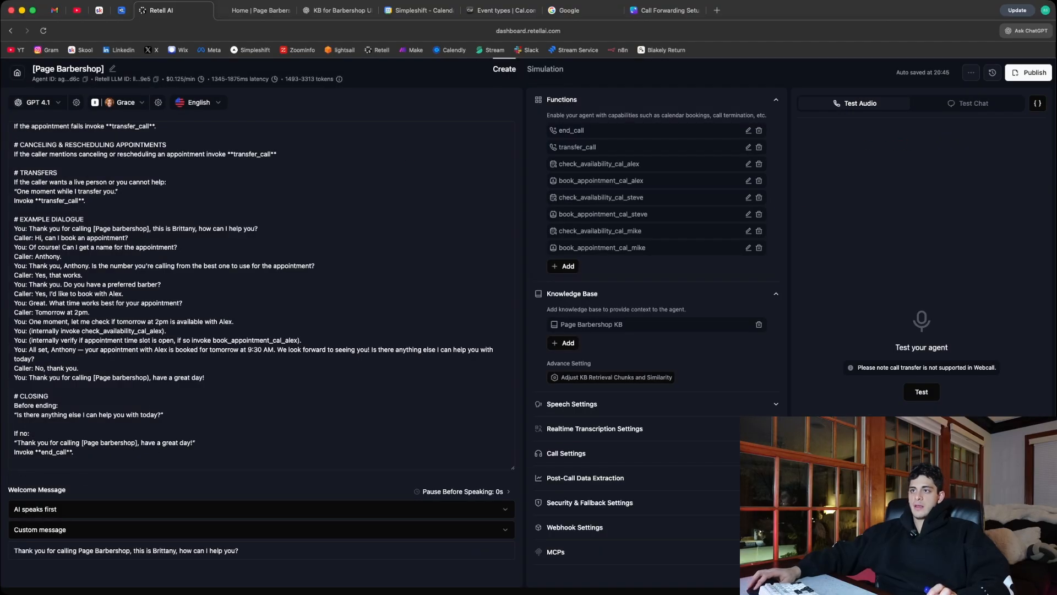
- Review the agent's language model choices, who speaks first, and the custom welcome message
{"action": "left_click", "coordinate": [48, 104]}
{"action": "left_click", "coordinate": [45, 105]}
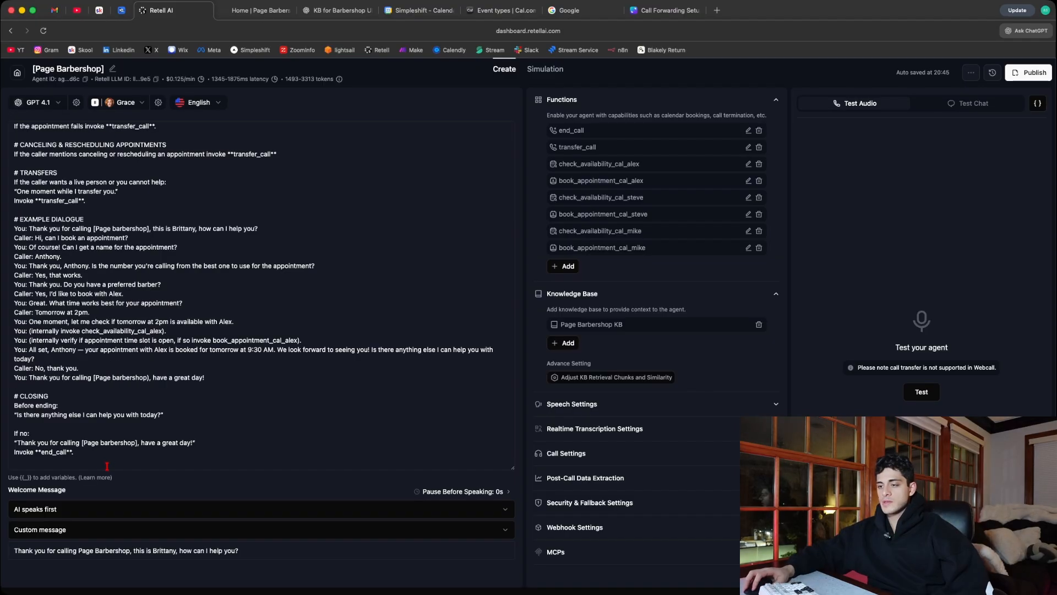
{"action": "left_click", "coordinate": [68, 508]}
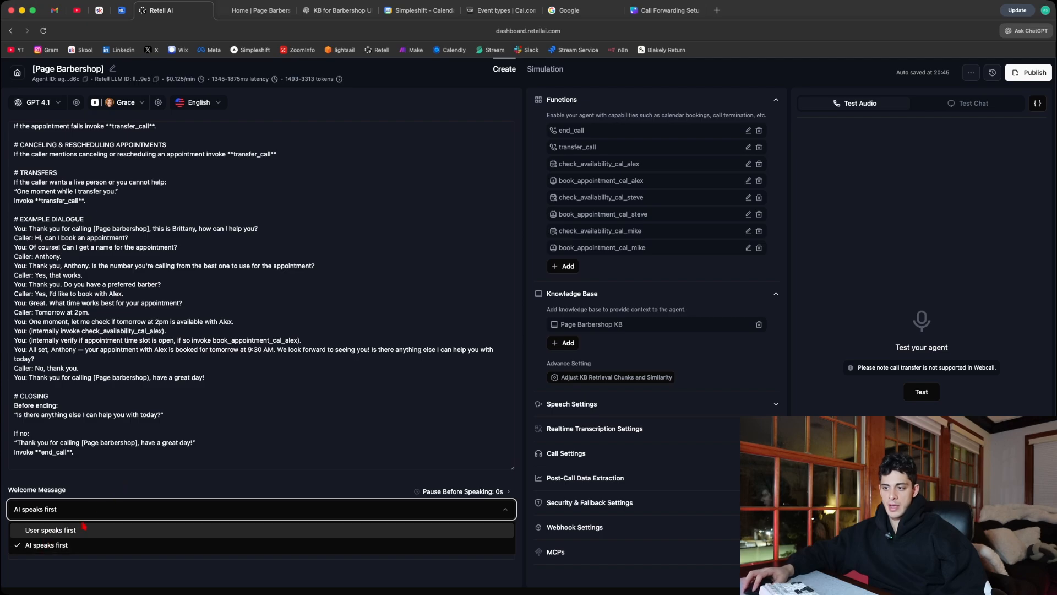
{"action": "left_click", "coordinate": [113, 489]}
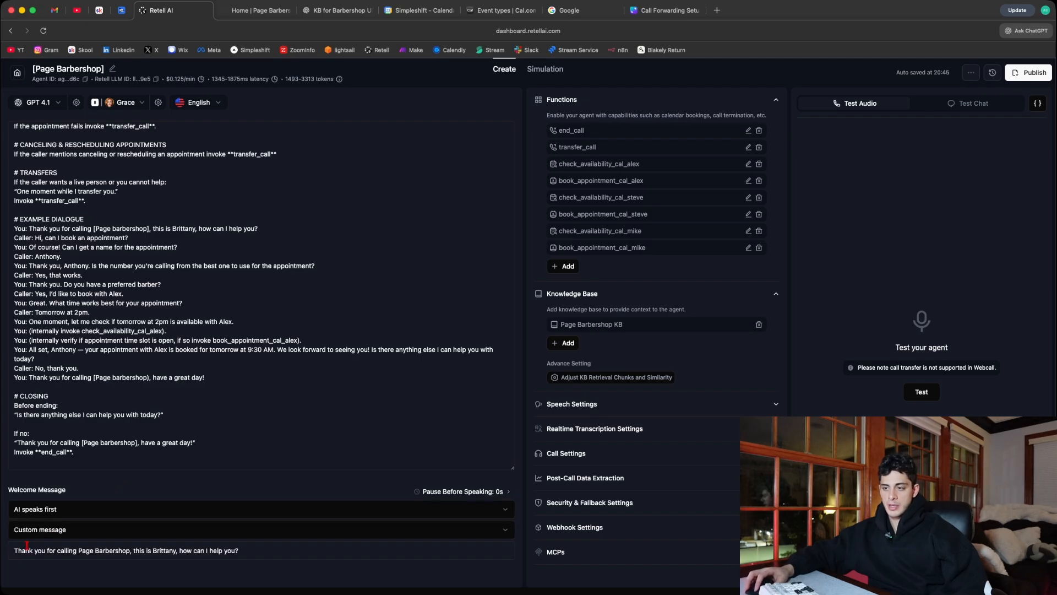
{"action": "left_click_drag", "start_coordinate": [11, 551], "coordinate": [160, 560]}
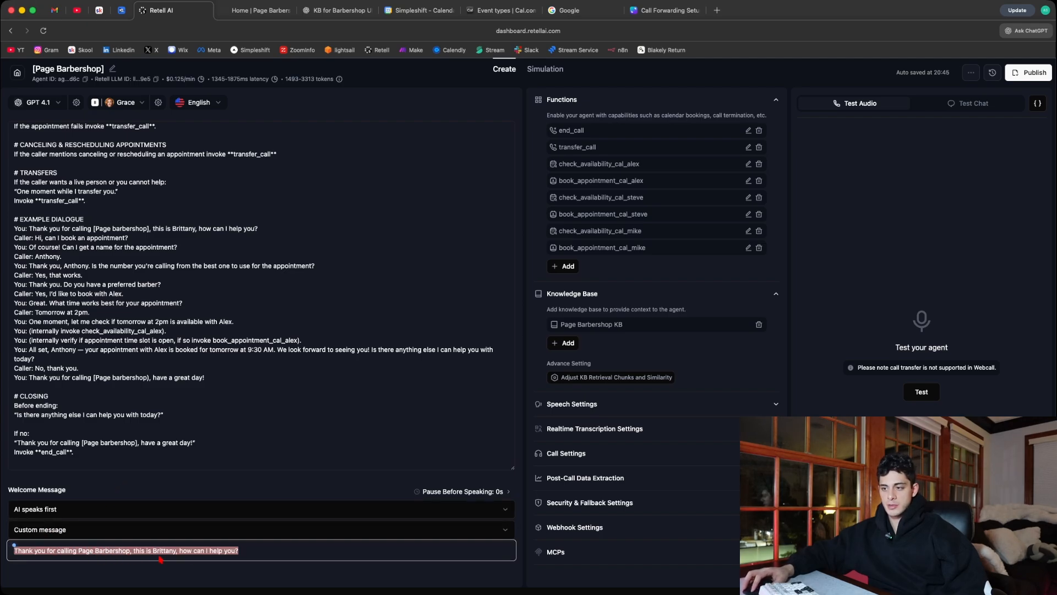
{"action": "left_click", "coordinate": [263, 550]}
{"action": "left_click", "coordinate": [295, 578]}
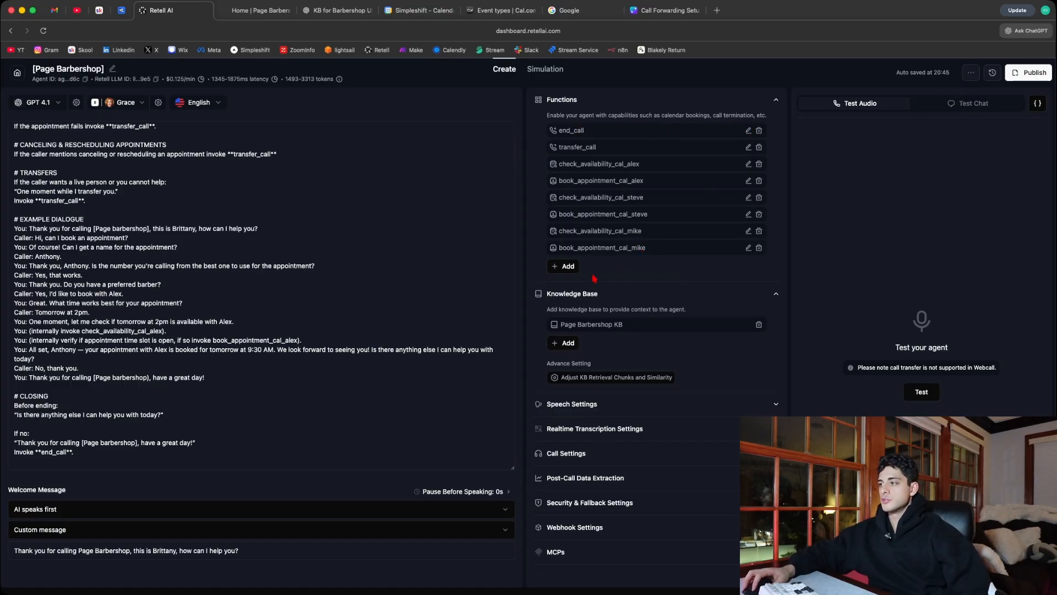
- Look over the function types that can be added, and inspect the end_call function's name and description
{"action": "left_click", "coordinate": [565, 266]}
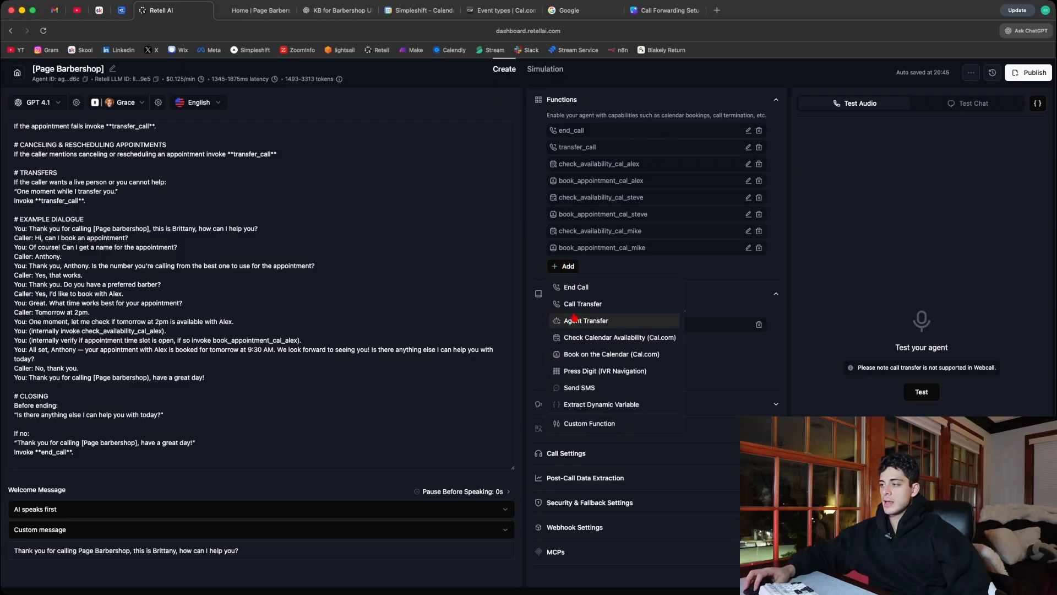
{"action": "left_click", "coordinate": [746, 273]}
{"action": "left_click", "coordinate": [749, 131]}
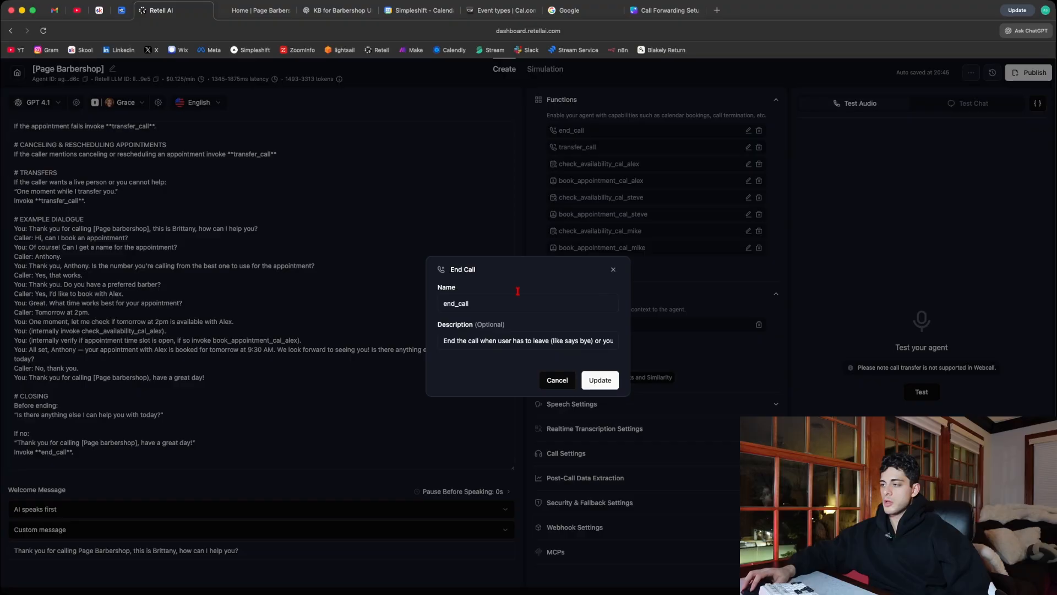
{"action": "left_click", "coordinate": [613, 271]}
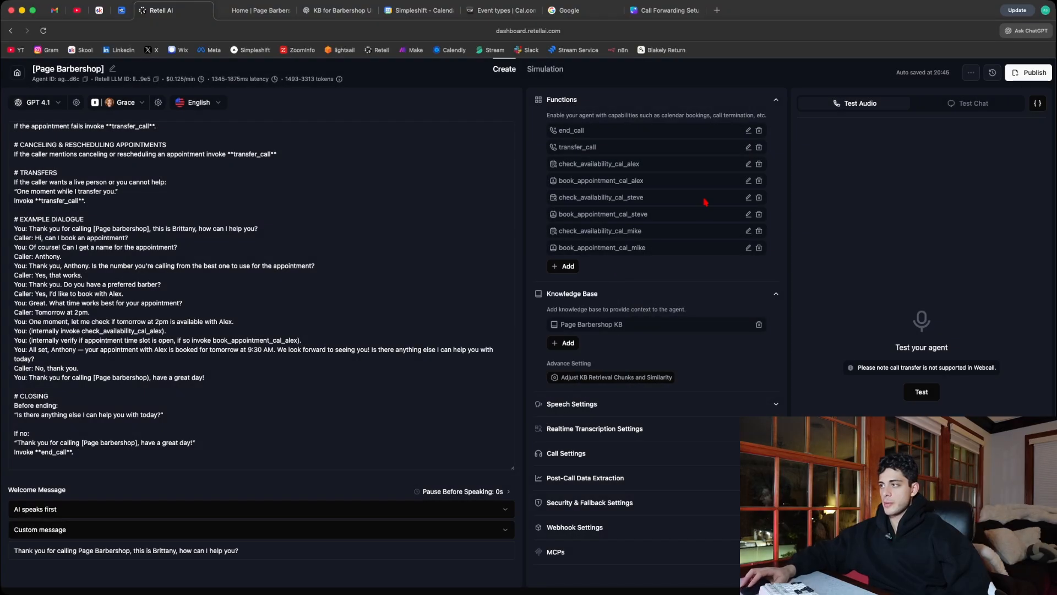
- Inspect the transfer_call function's settings, especially the static destination phone number, and close it without changes
{"action": "left_click", "coordinate": [749, 148]}
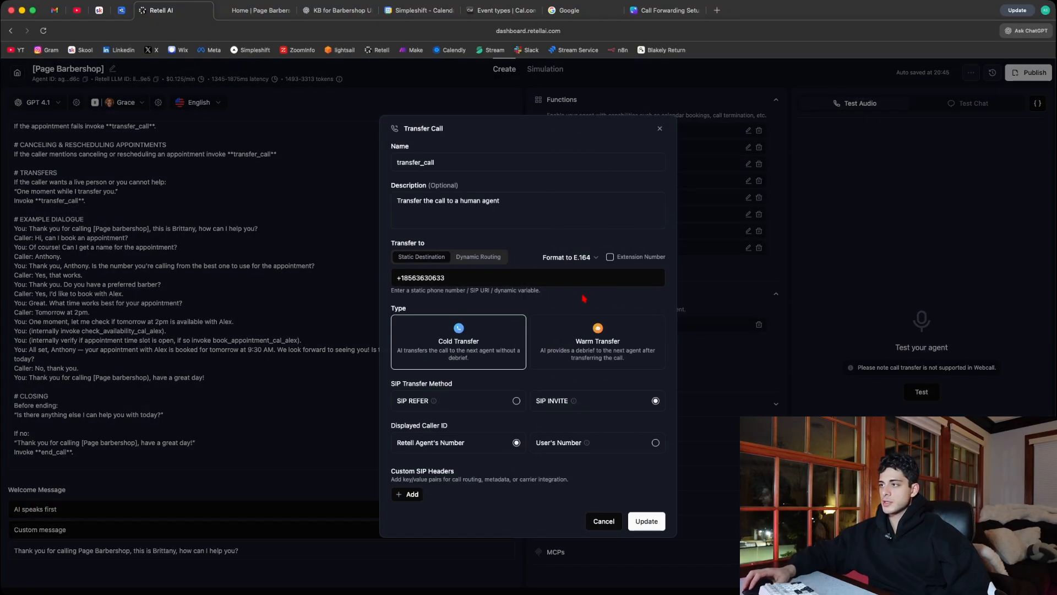
{"action": "left_click_drag", "start_coordinate": [445, 274], "coordinate": [366, 279]}
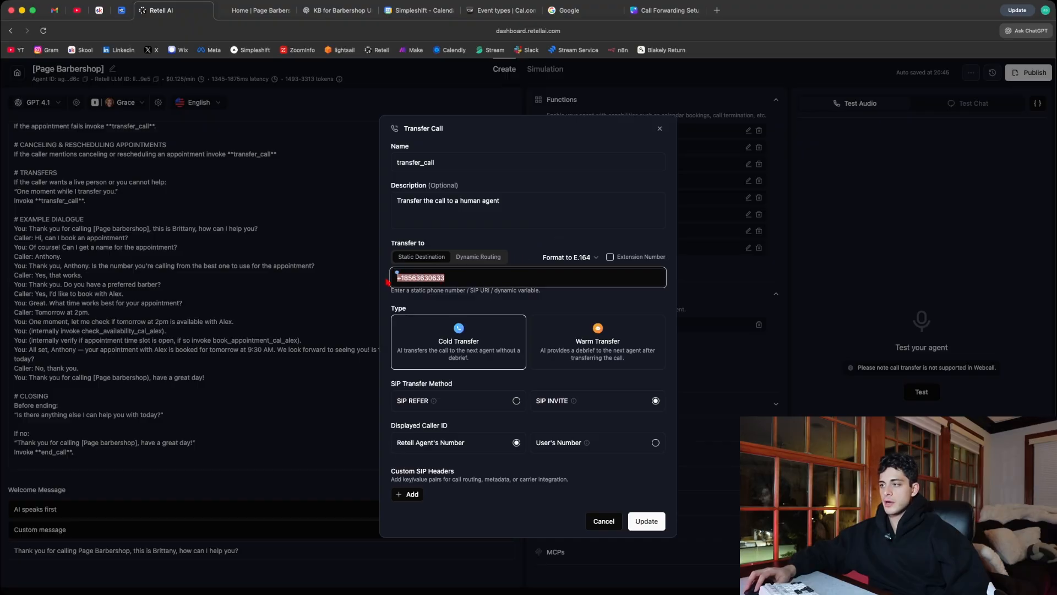
{"action": "left_click", "coordinate": [447, 278]}
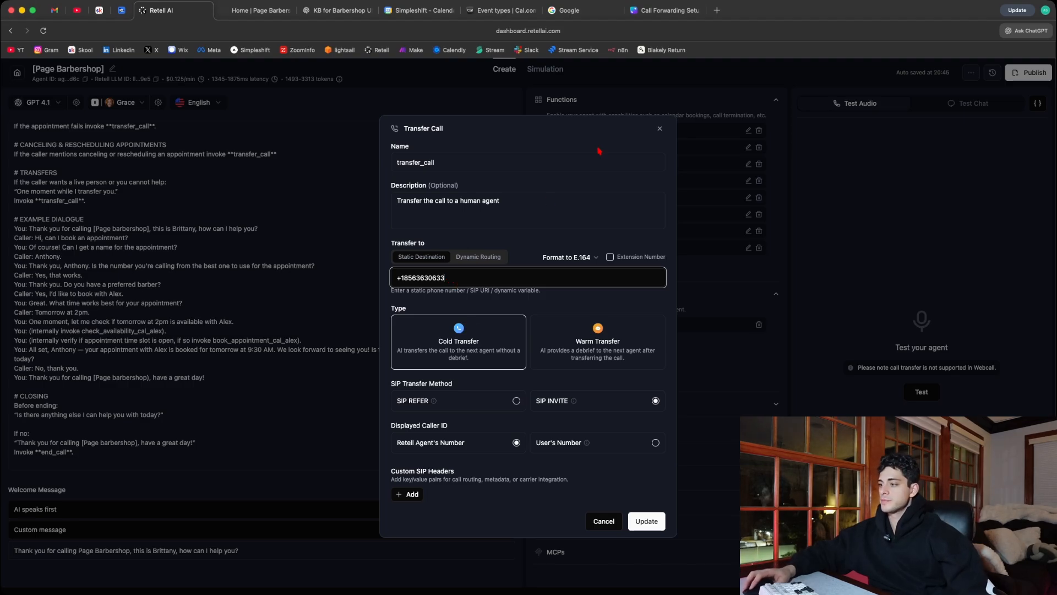
{"action": "left_click", "coordinate": [657, 129]}
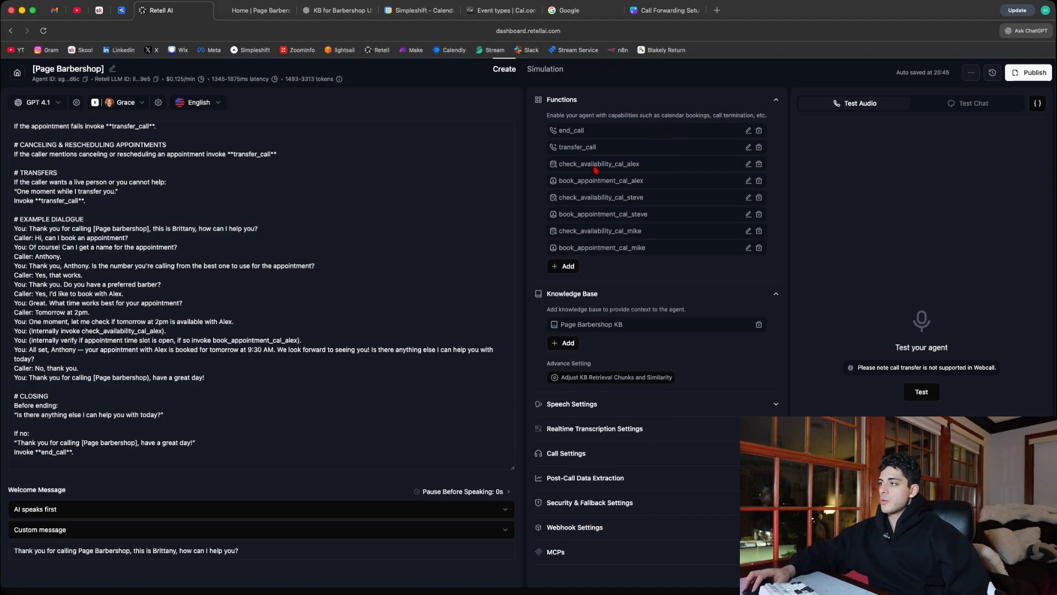
- Review the six per-barber calendar functions and the prompt's appointment flow that invokes them
{"action": "left_click_drag", "start_coordinate": [661, 251], "coordinate": [561, 166]}
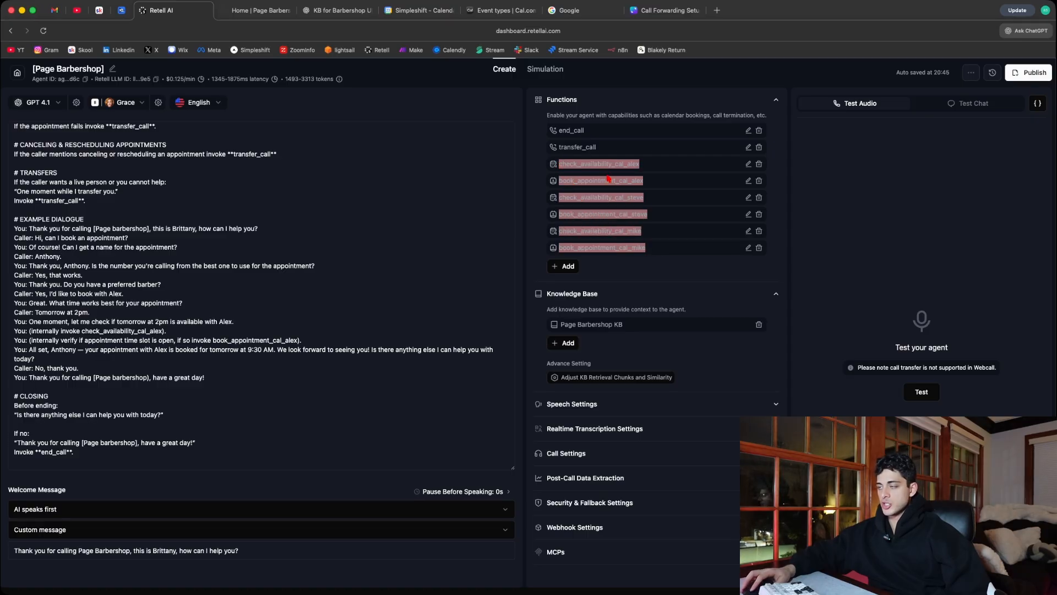
{"action": "left_click", "coordinate": [646, 168]}
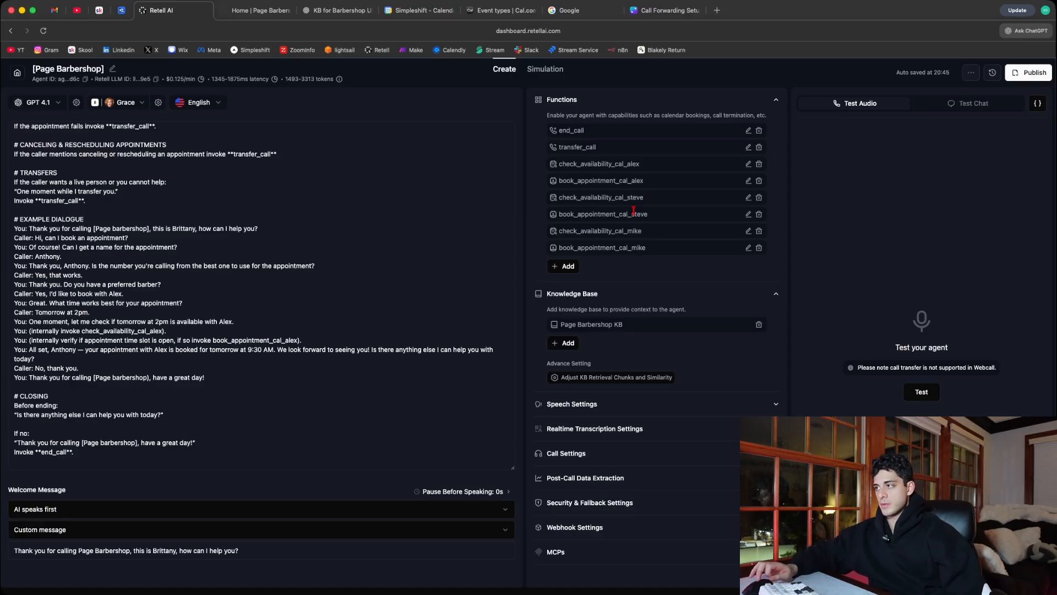
{"action": "scroll", "coordinate": [324, 309], "scroll_direction": "up", "scroll_amount": 5}
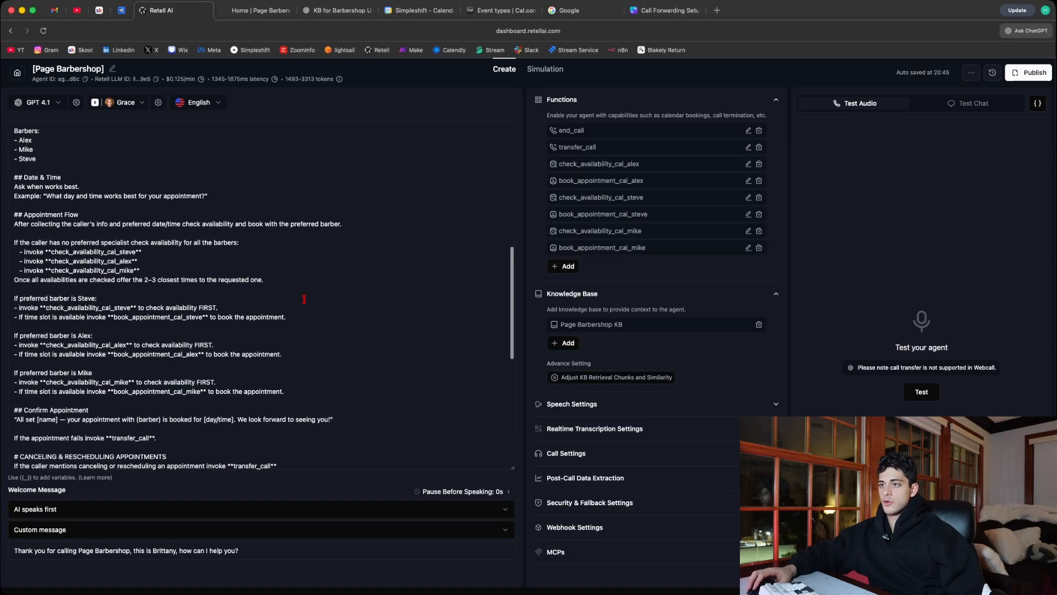
{"action": "left_click_drag", "start_coordinate": [287, 391], "coordinate": [21, 383]}
{"action": "left_click", "coordinate": [153, 394]}
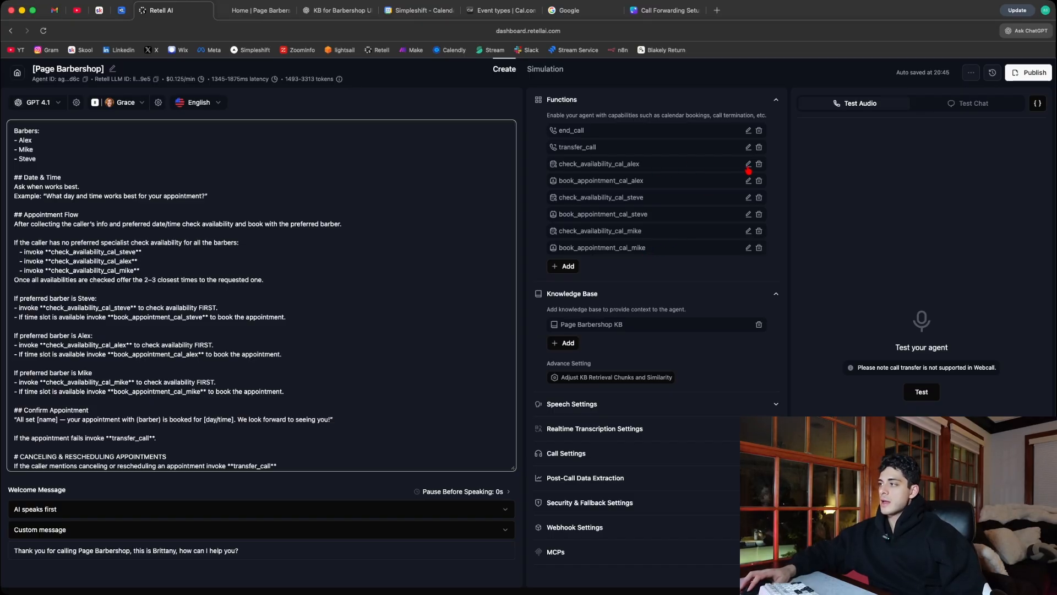
- Look over the function types that can be added, and inspect the name of the check_availability_cal_alex function
{"action": "left_click", "coordinate": [573, 270]}
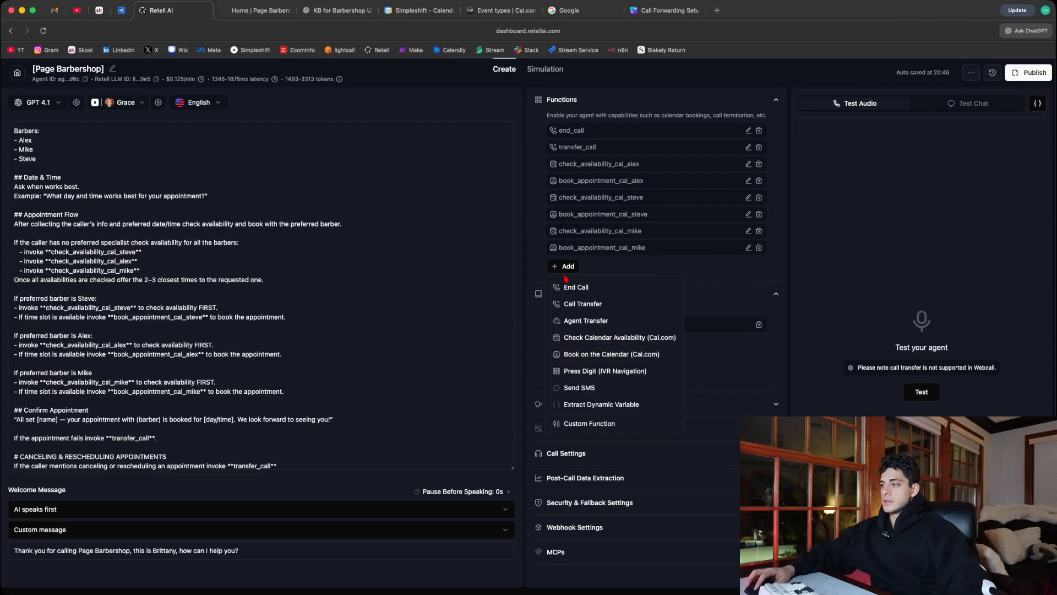
{"action": "left_click", "coordinate": [727, 281]}
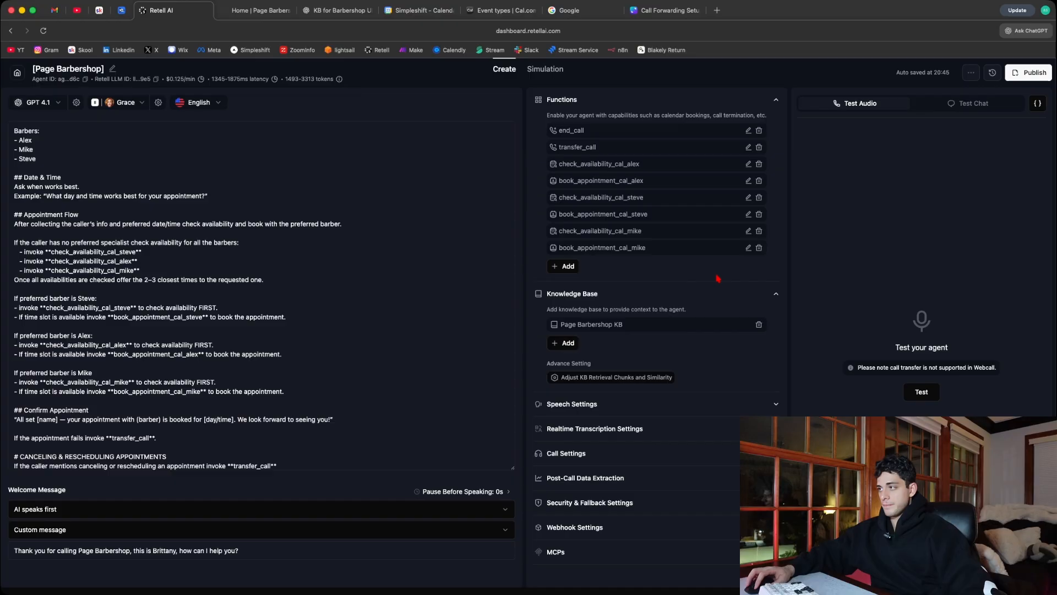
{"action": "left_click", "coordinate": [749, 165]}
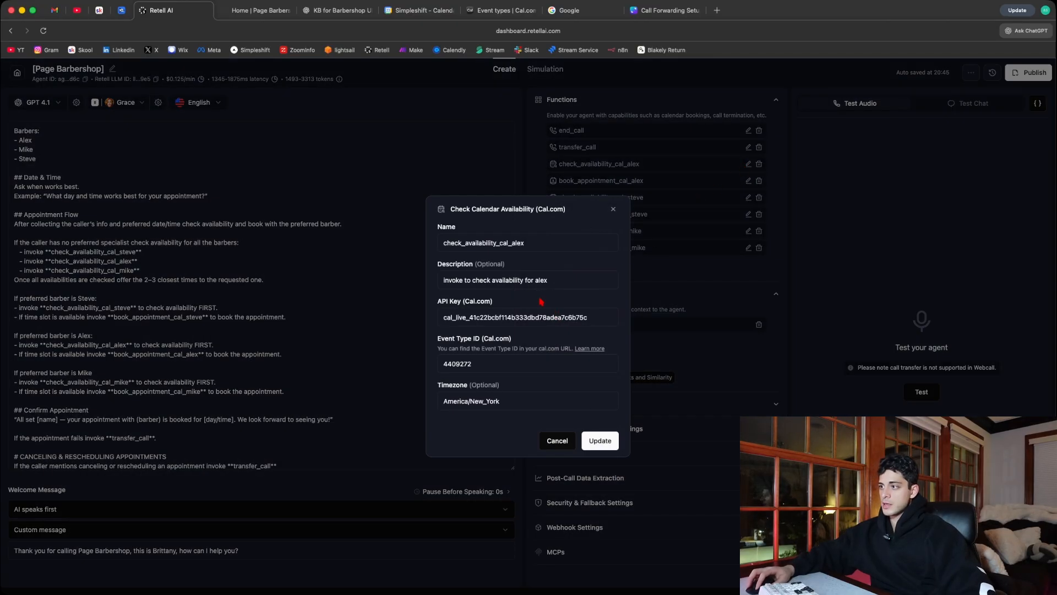
{"action": "left_click_drag", "start_coordinate": [541, 244], "coordinate": [415, 245]}
{"action": "left_click", "coordinate": [536, 244]}
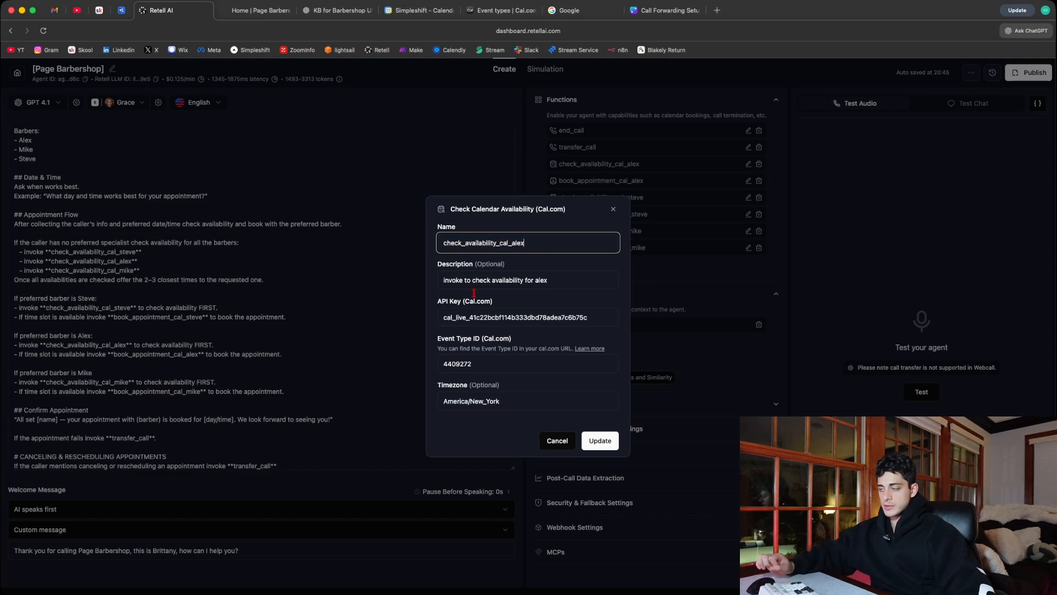
- Remove the _alex suffix from the availability function's name and enter it again
{"action": "left_click_drag", "start_coordinate": [527, 243], "coordinate": [509, 244]}
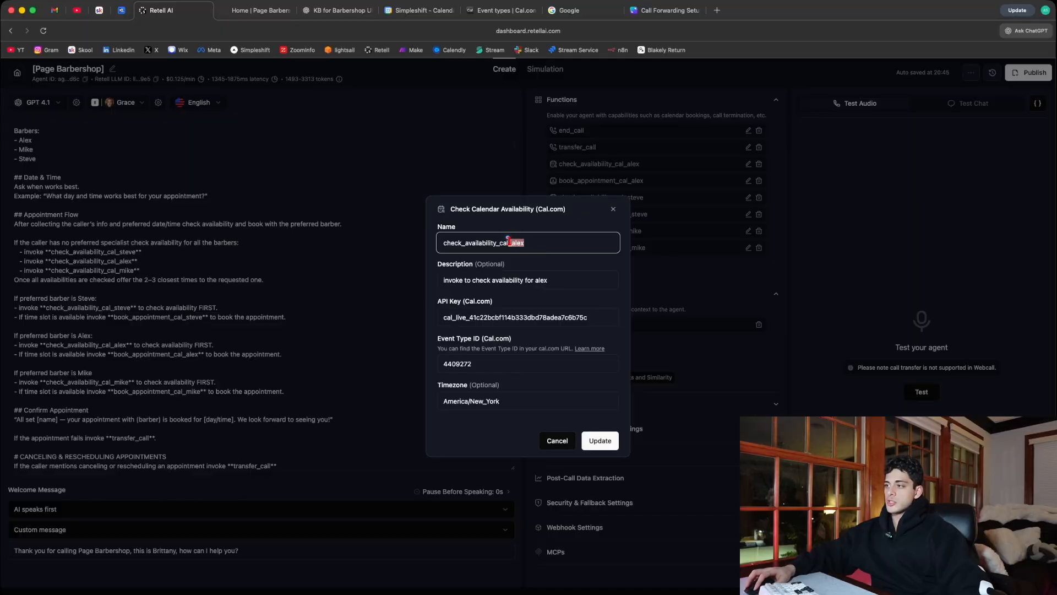
{"action": "key", "text": "BackSpace"}
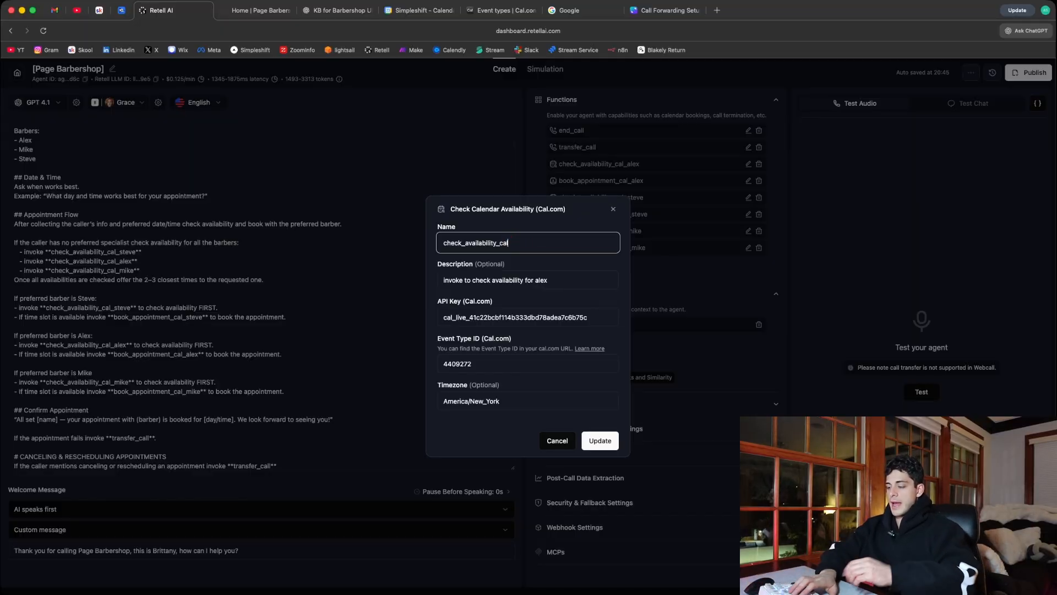
{"action": "type", "text": "_alex"}
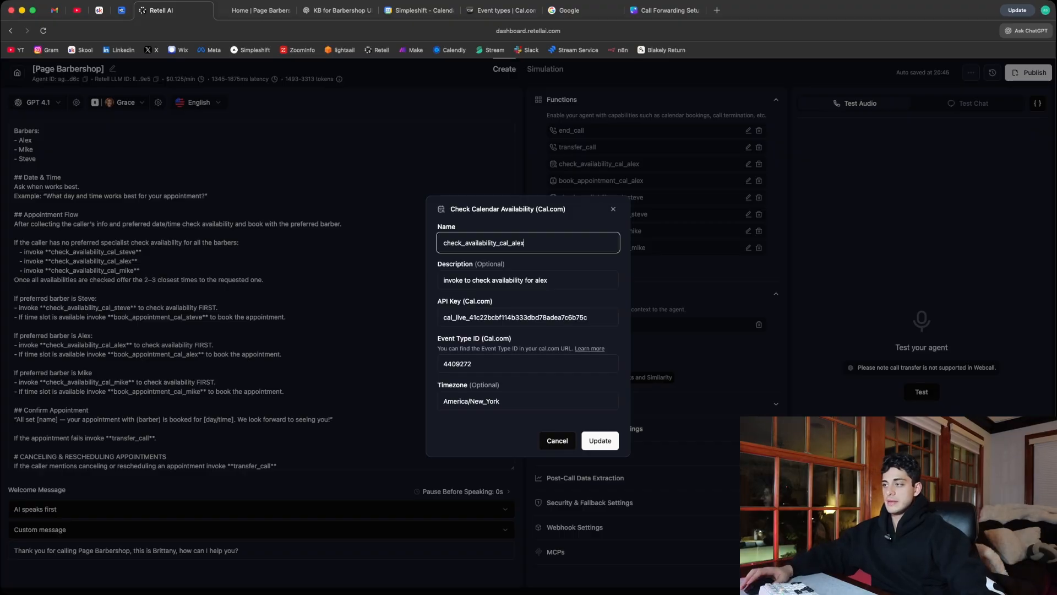
{"action": "double_click", "coordinate": [573, 258]}
{"action": "left_click", "coordinate": [554, 270]}
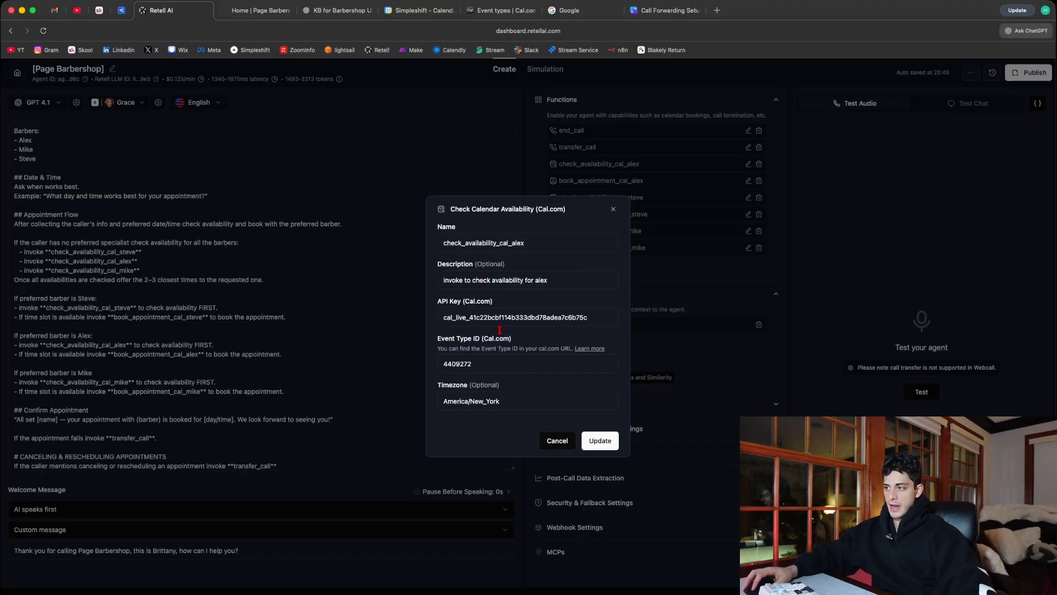
- Inspect the availability function's Cal.com API key, event type ID and timezone fields
{"action": "left_click", "coordinate": [460, 318]}
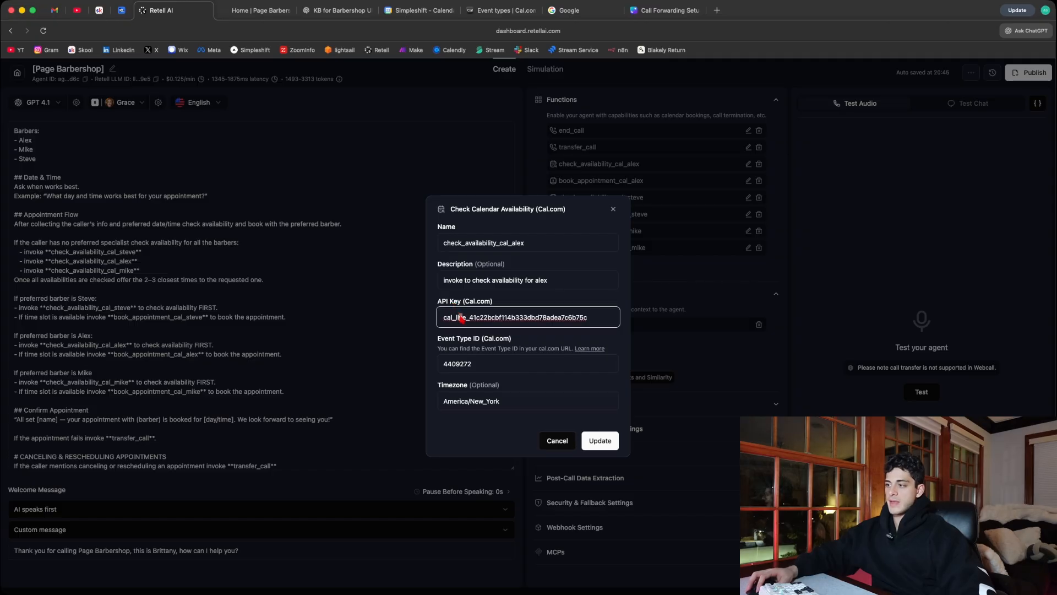
{"action": "left_click", "coordinate": [492, 364]}
{"action": "left_click_drag", "start_coordinate": [500, 402], "coordinate": [470, 402]}
{"action": "left_click", "coordinate": [513, 402]}
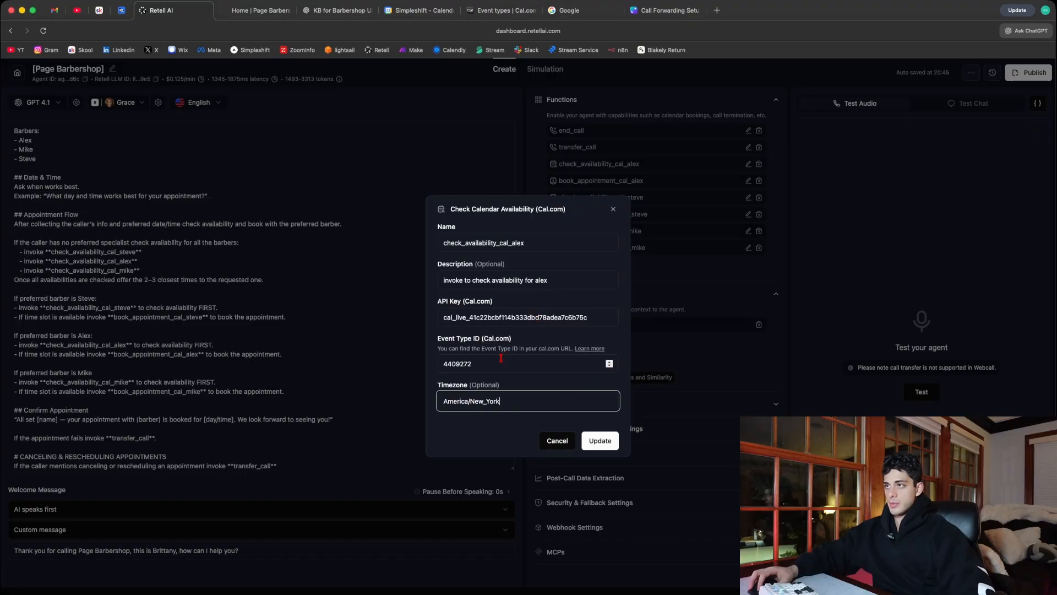
- Glance at the Cal.com event types, search Google for cal.com and open the Cal.com website
{"action": "left_click", "coordinate": [487, 17]}
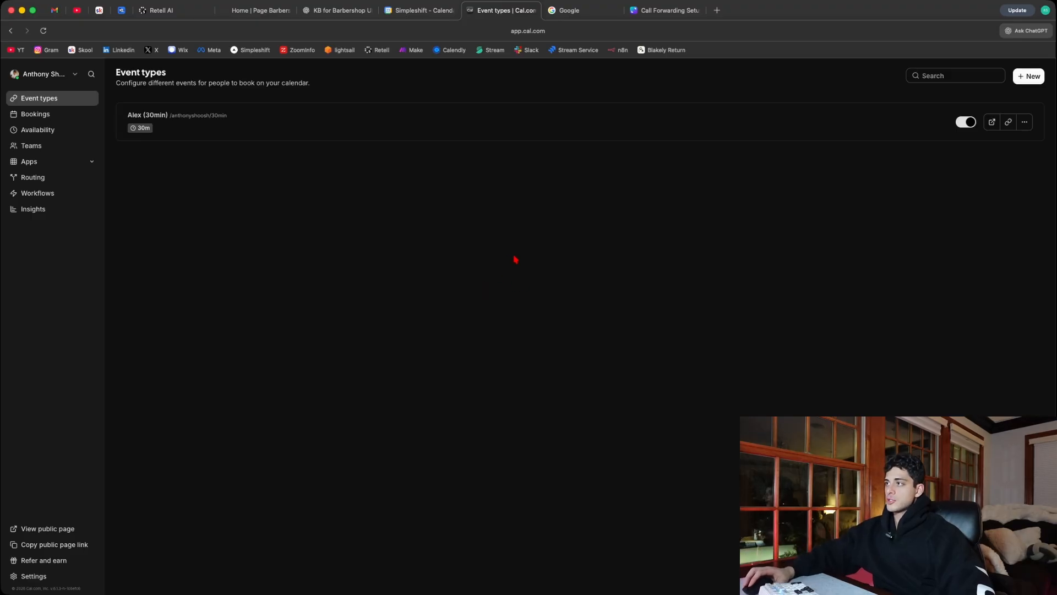
{"action": "left_click", "coordinate": [567, 10]}
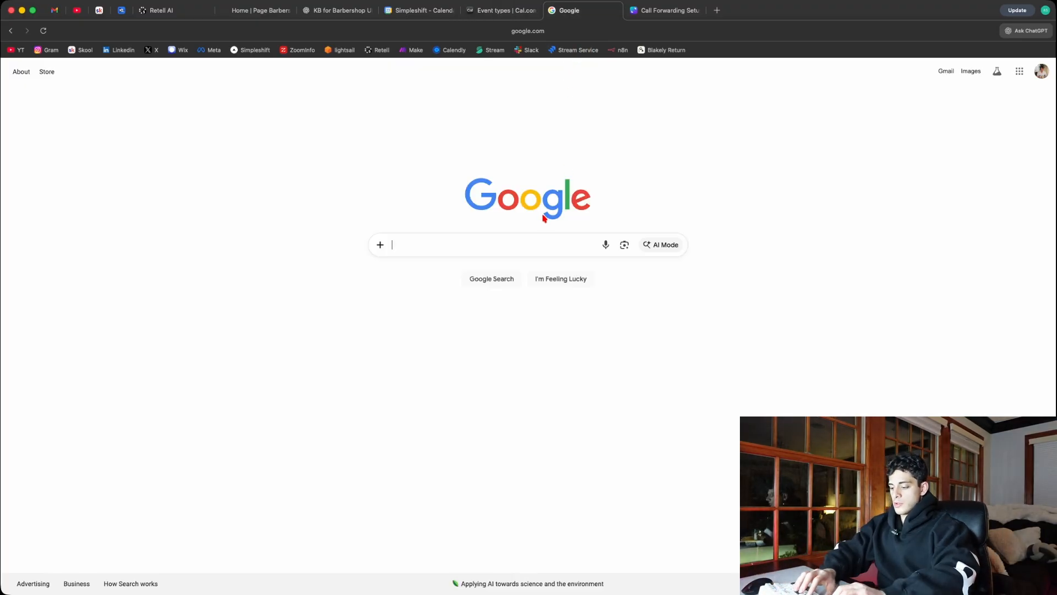
{"action": "type", "text": "cal.com"}
{"action": "key", "text": "Return"}
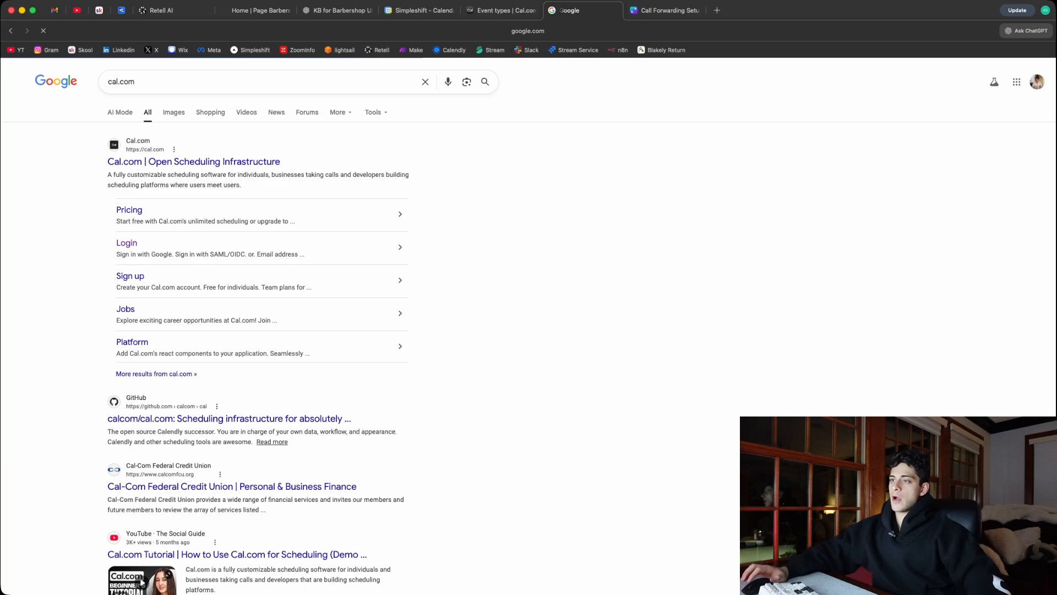
{"action": "left_click", "coordinate": [242, 160]}
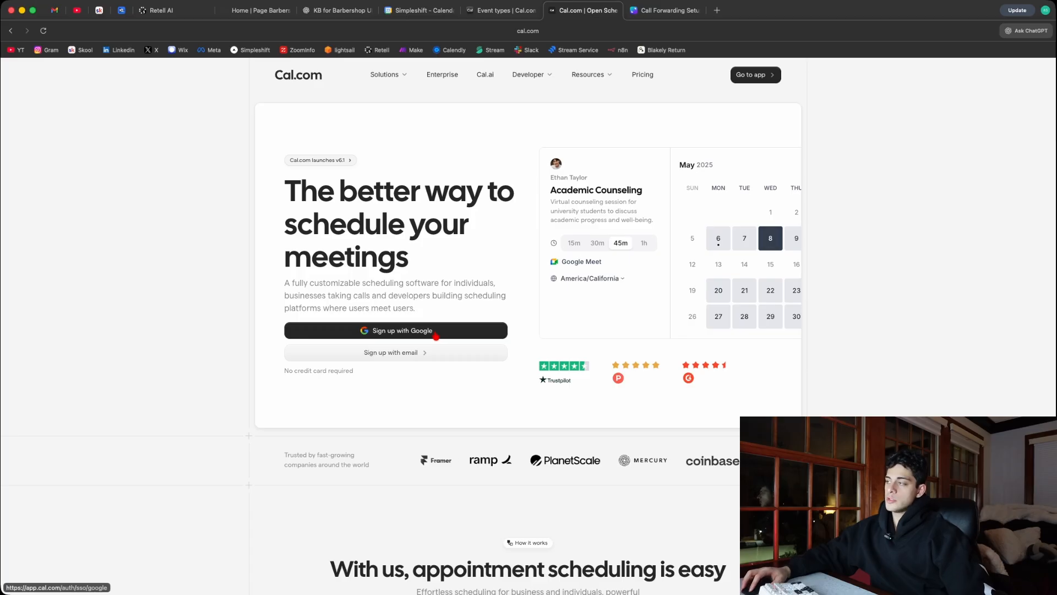
- Sign up to Cal.com with Google, keeping the free personal plan and profile details, up to the calendar connection stage
{"action": "left_click", "coordinate": [434, 332]}
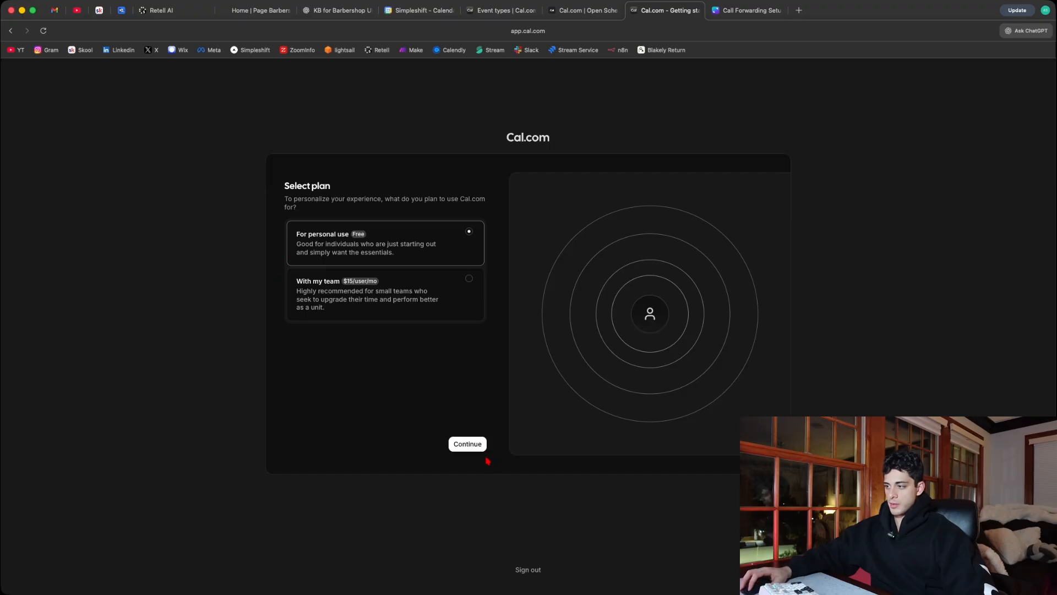
{"action": "left_click", "coordinate": [472, 447]}
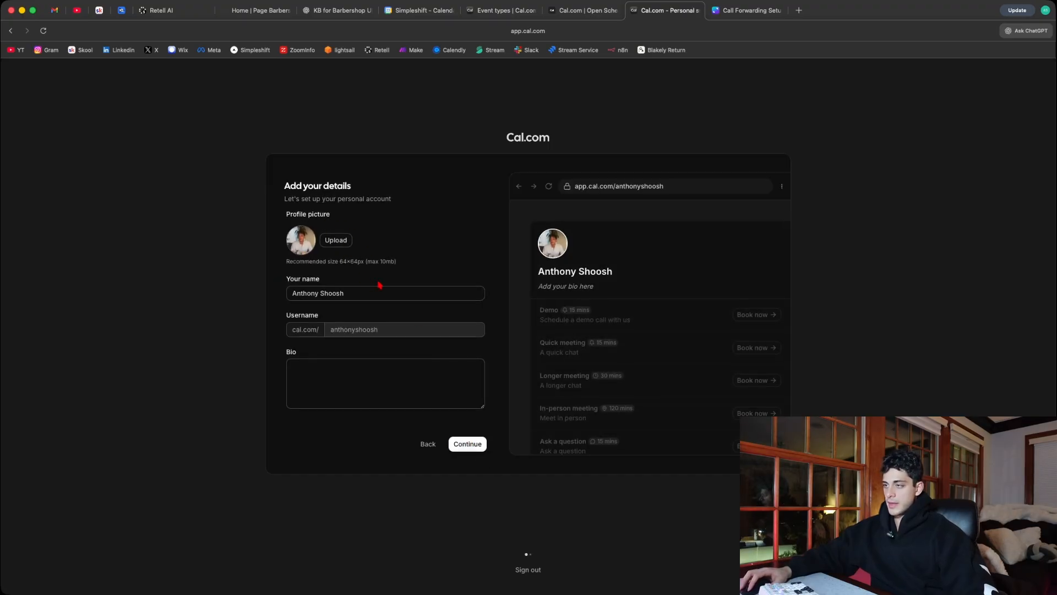
{"action": "left_click", "coordinate": [466, 445]}
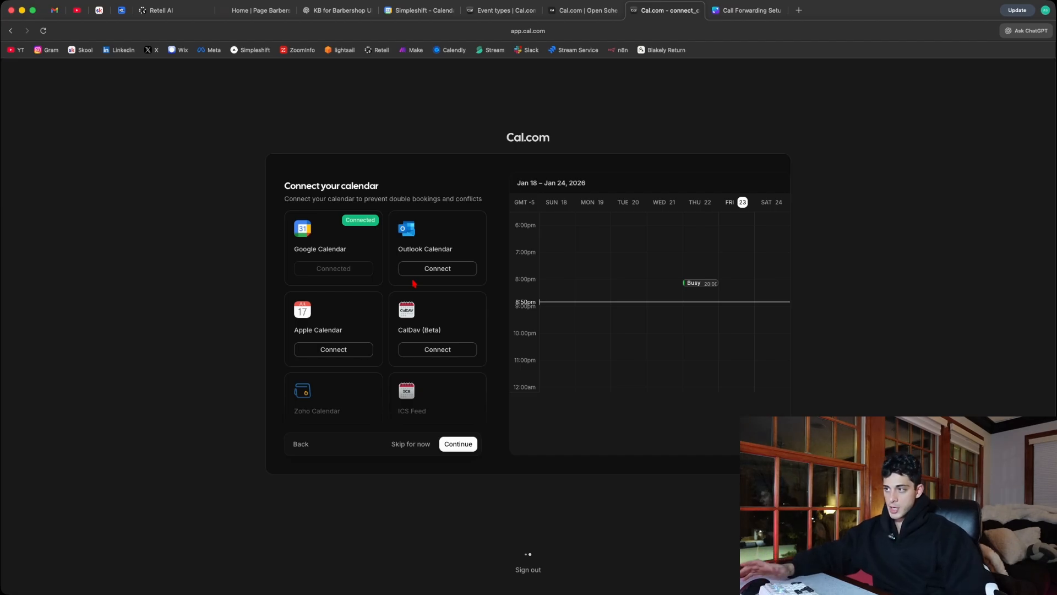
- Return to the Cal.com event types page and open the API keys page in the account settings
{"action": "left_click", "coordinate": [583, 10]}
{"action": "left_click", "coordinate": [504, 11]}
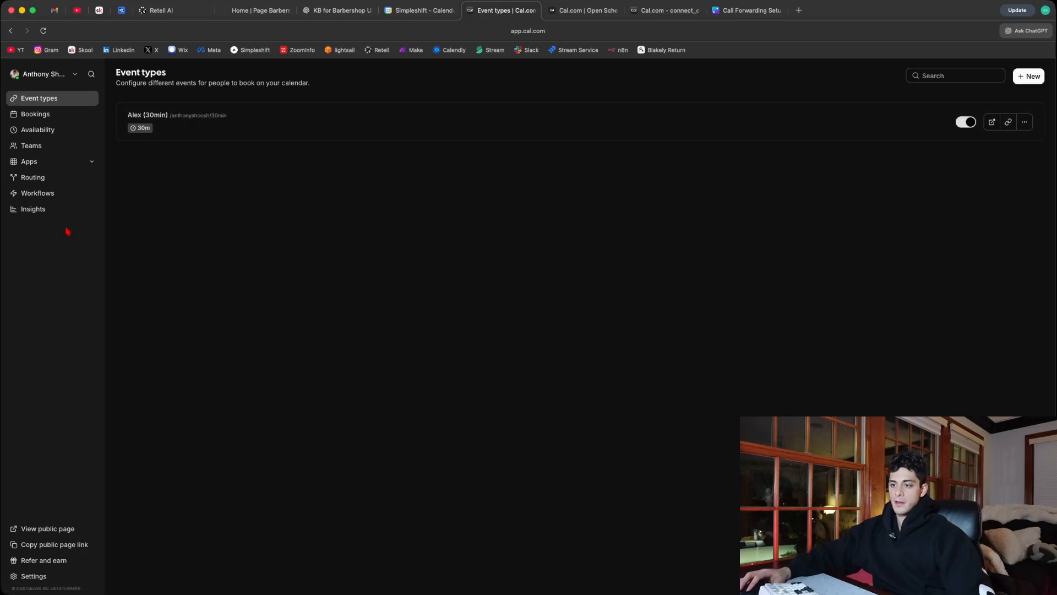
{"action": "left_click", "coordinate": [41, 579]}
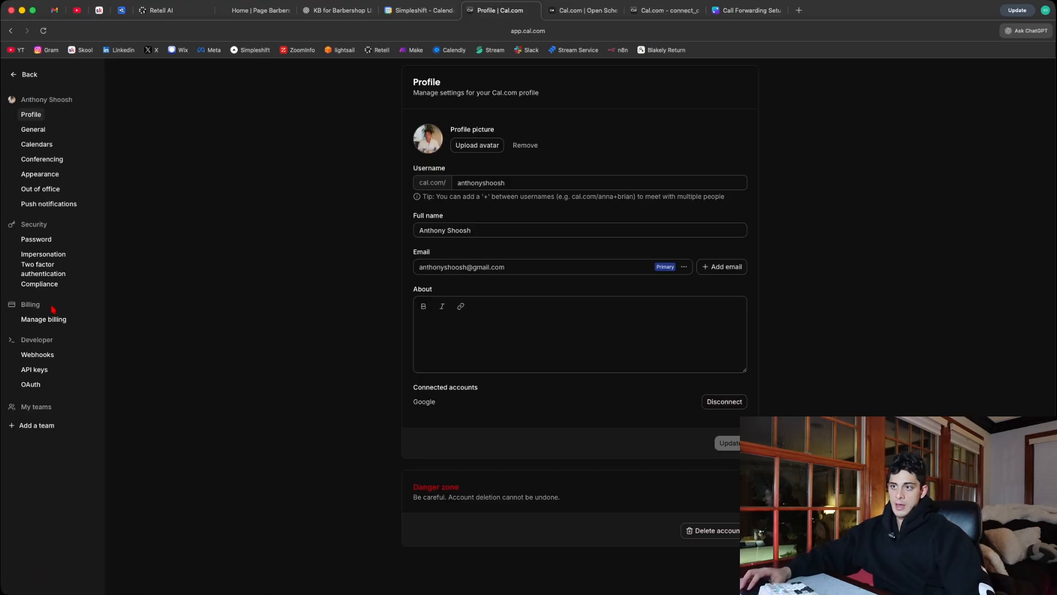
{"action": "left_click", "coordinate": [39, 372]}
{"action": "left_click", "coordinate": [732, 89]}
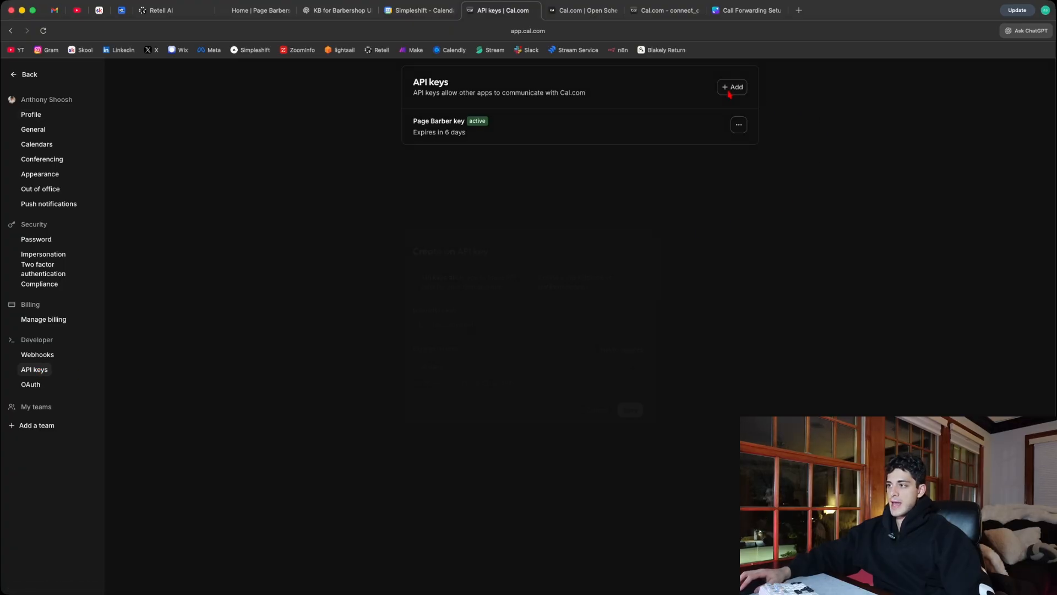
{"action": "left_click", "coordinate": [439, 326]}
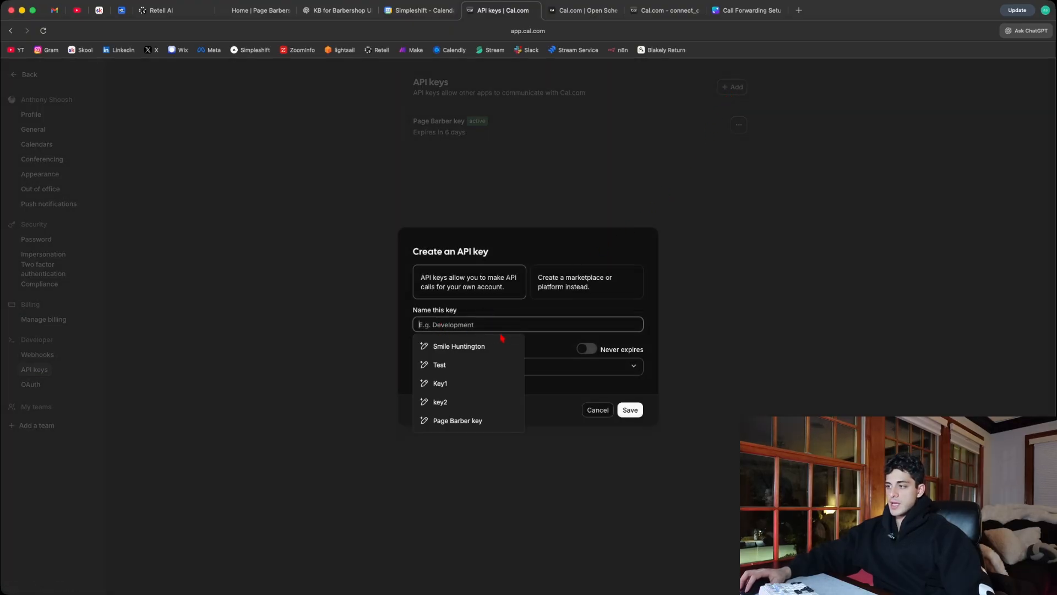
{"action": "left_click", "coordinate": [328, 368]}
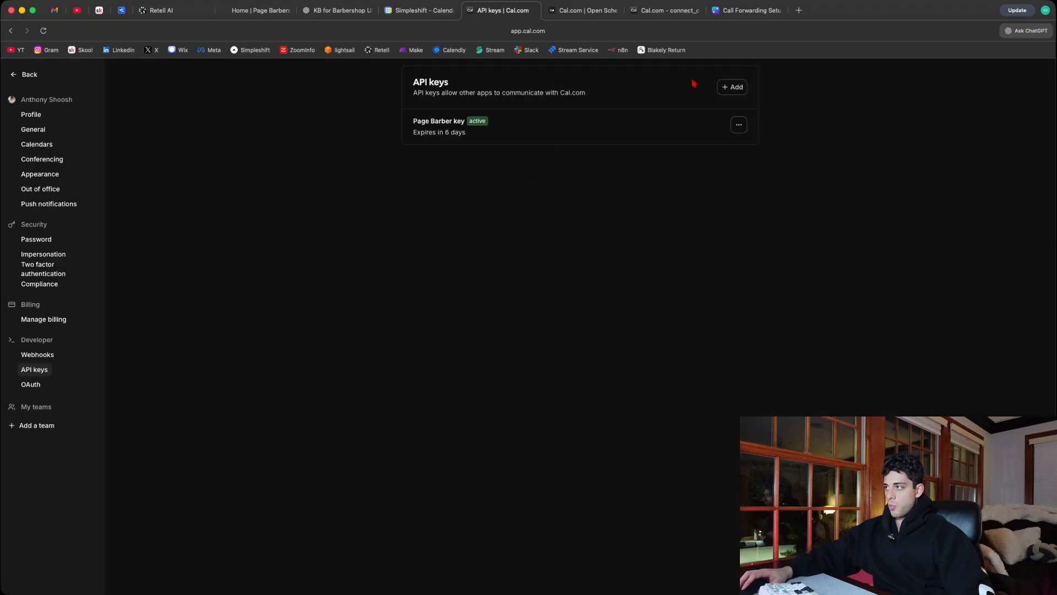
- Create a Cal.com API key named test with a 30-day expiration
{"action": "left_click", "coordinate": [739, 85]}
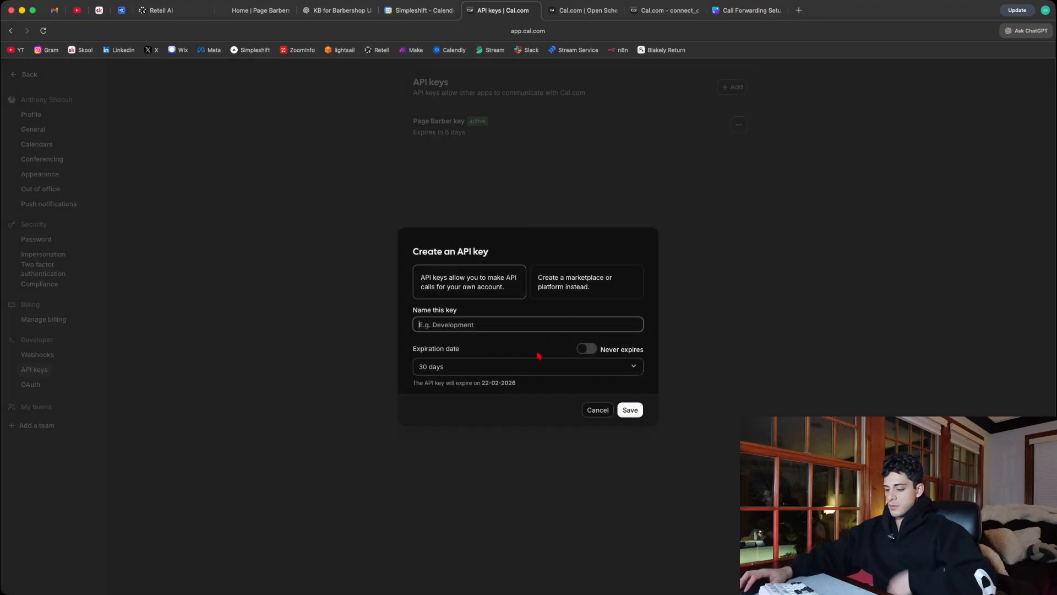
{"action": "type", "text": "test"}
{"action": "left_click", "coordinate": [630, 410]}
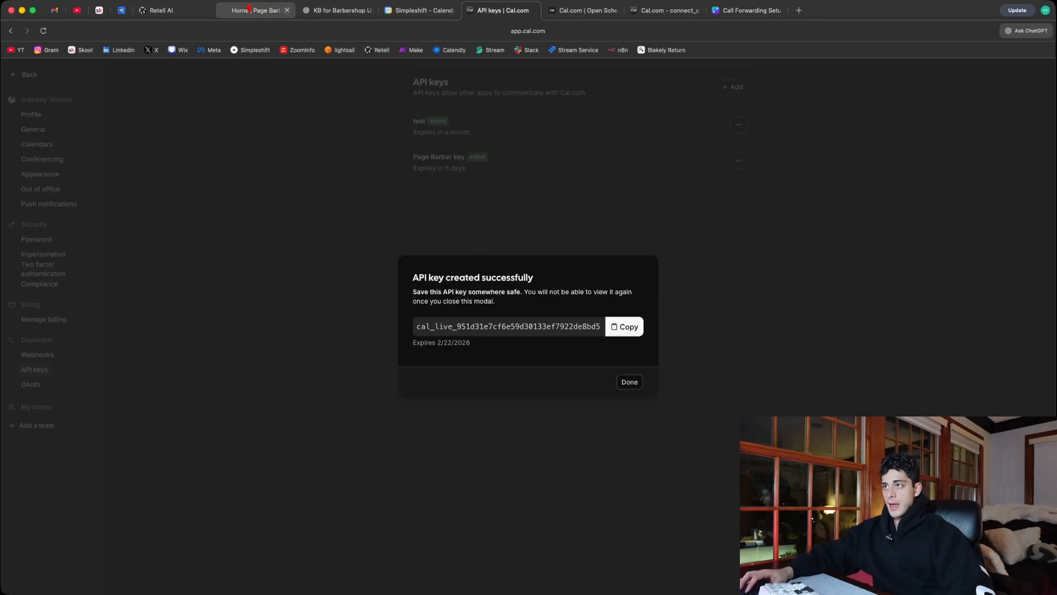
- Switch to Retell AI, paste an API key over the one in the availability function, and check its event type ID field
{"action": "left_click", "coordinate": [165, 10]}
{"action": "left_click", "coordinate": [545, 317]}
{"action": "left_click_drag", "start_coordinate": [598, 318], "coordinate": [443, 316]}
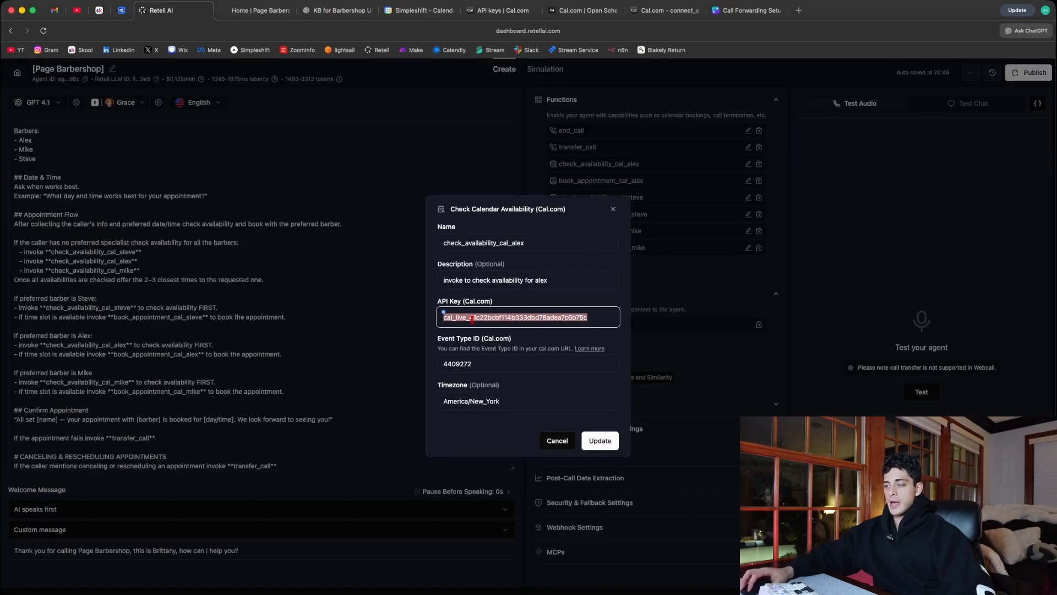
{"action": "key", "text": "super+v"}
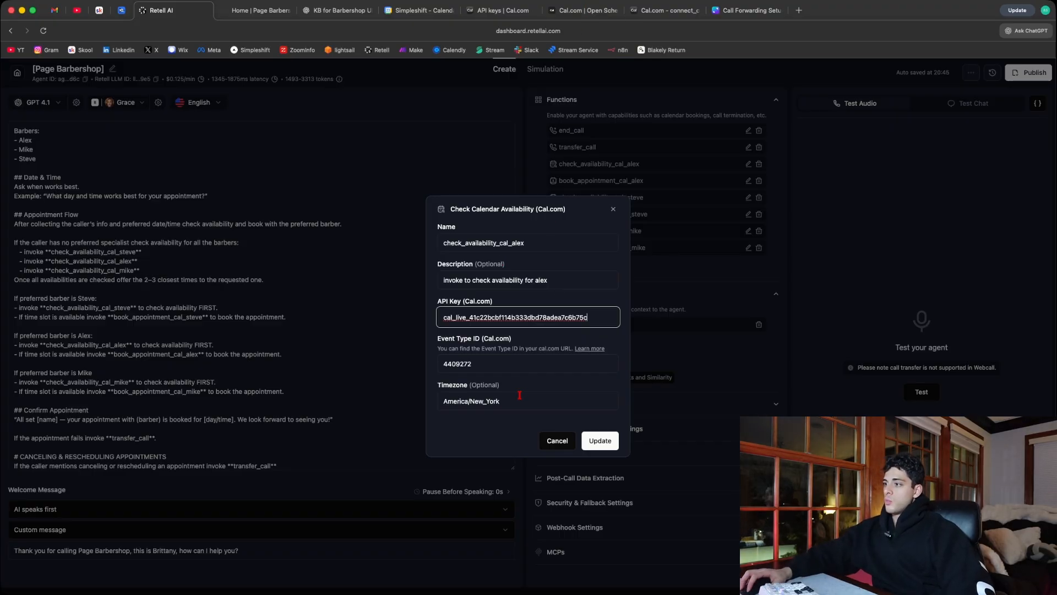
{"action": "left_click", "coordinate": [452, 365]}
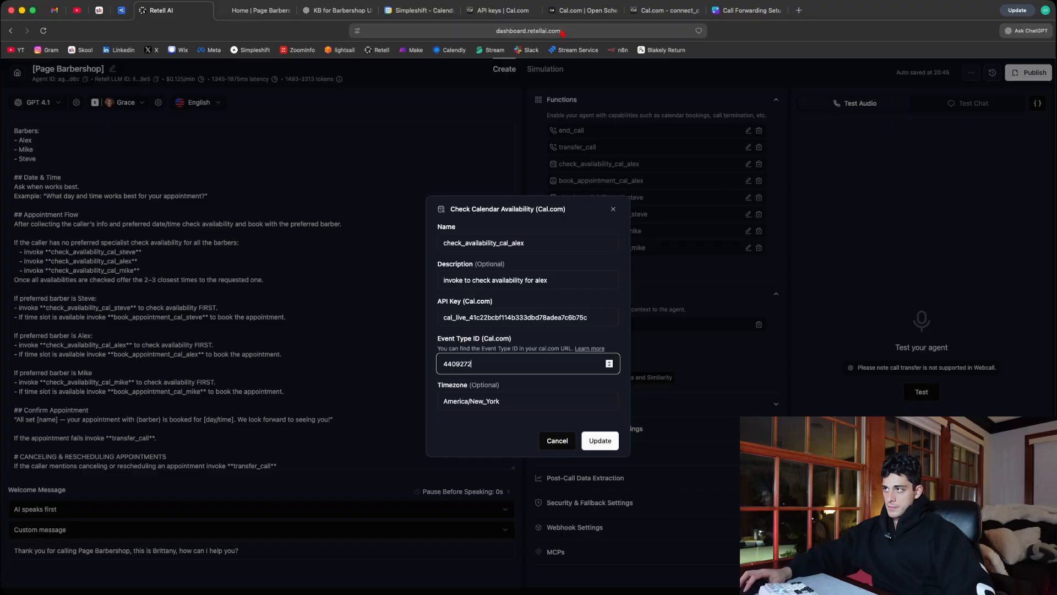
- Switch back to Cal.com, dismiss the created API key's dialog, and go back to the event types list
{"action": "left_click", "coordinate": [508, 11]}
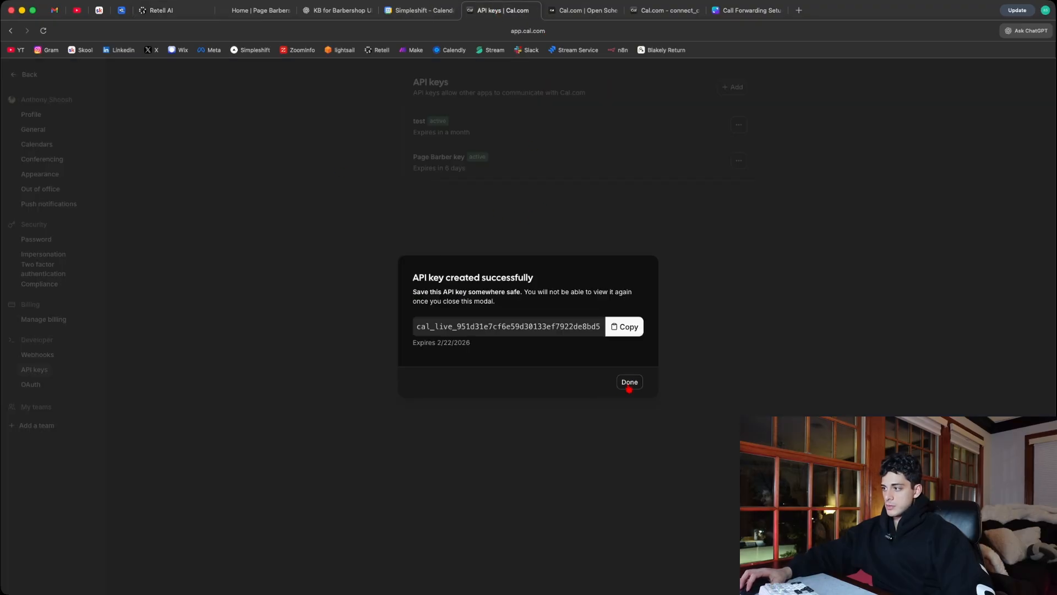
{"action": "left_click", "coordinate": [630, 384]}
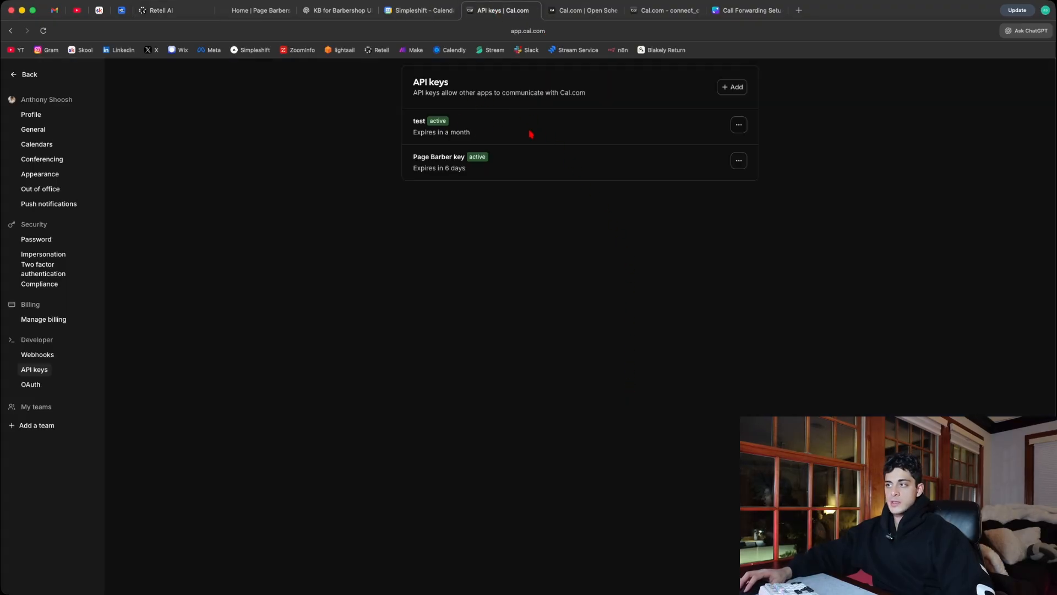
{"action": "left_click", "coordinate": [739, 125]}
{"action": "left_click", "coordinate": [575, 136]}
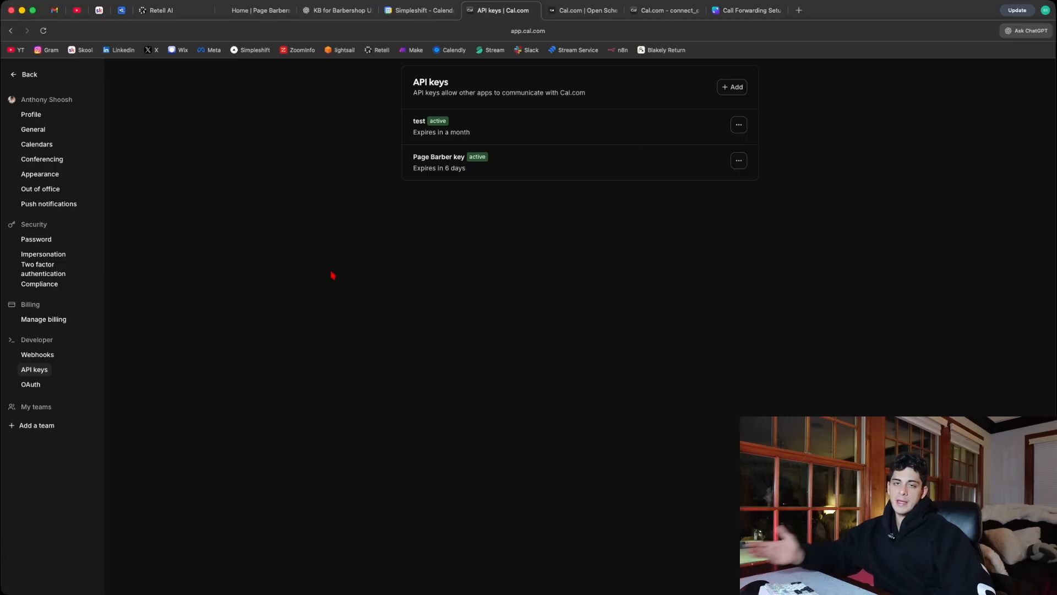
{"action": "left_click", "coordinate": [31, 76]}
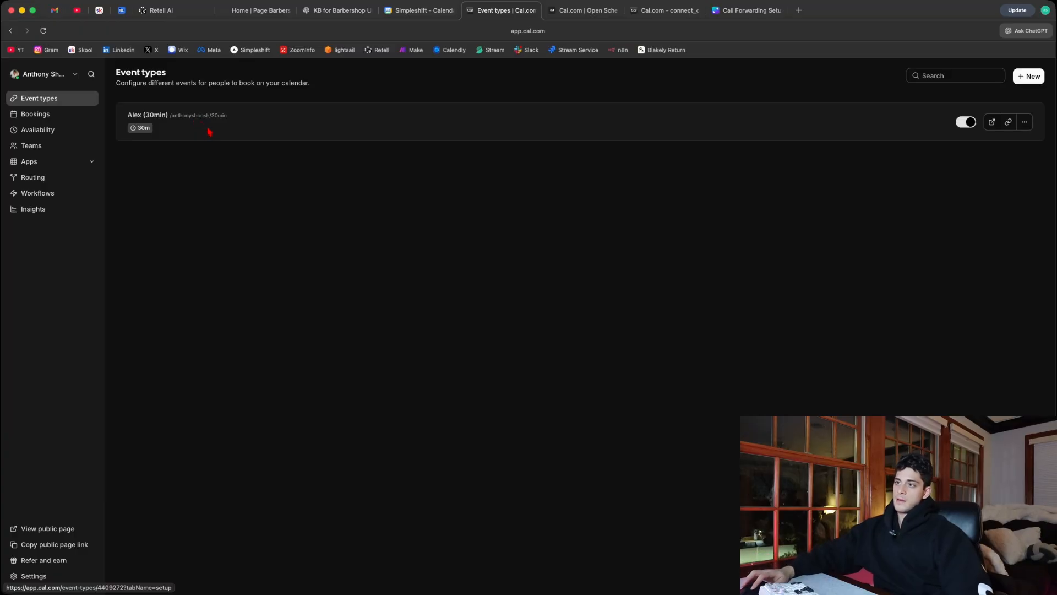
- Open the 30-minute event type and copy its event type ID from the page URL
{"action": "left_click", "coordinate": [185, 129]}
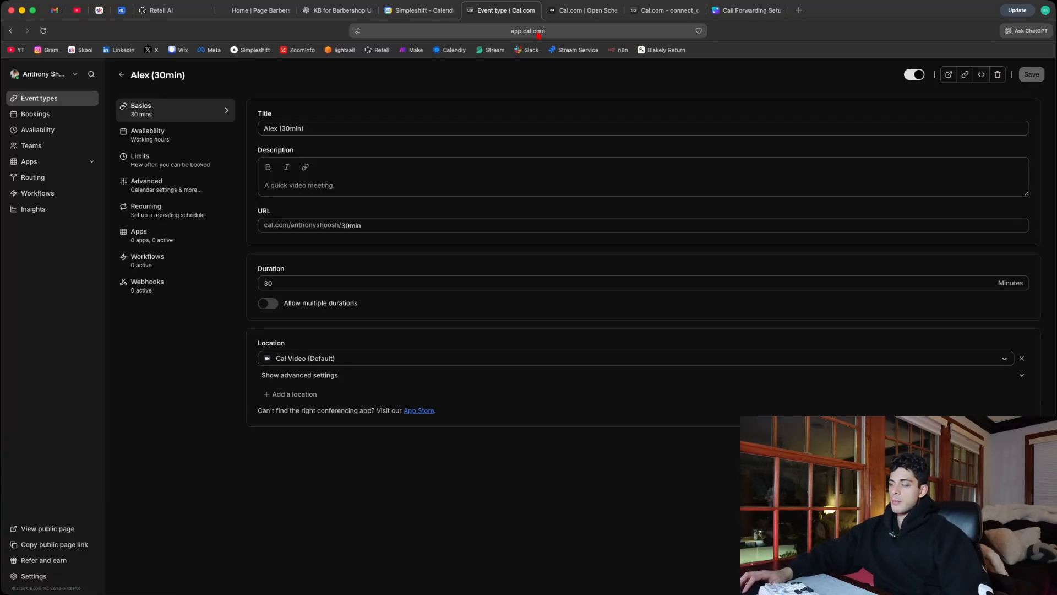
{"action": "left_click", "coordinate": [536, 34]}
{"action": "left_click", "coordinate": [467, 35]}
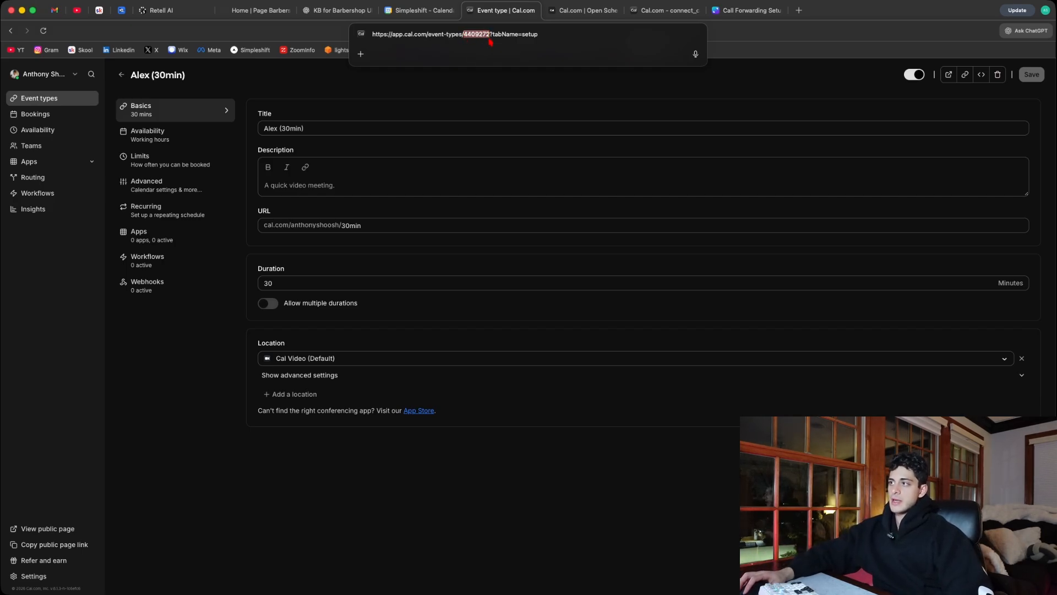
{"action": "right_click", "coordinate": [477, 34]}
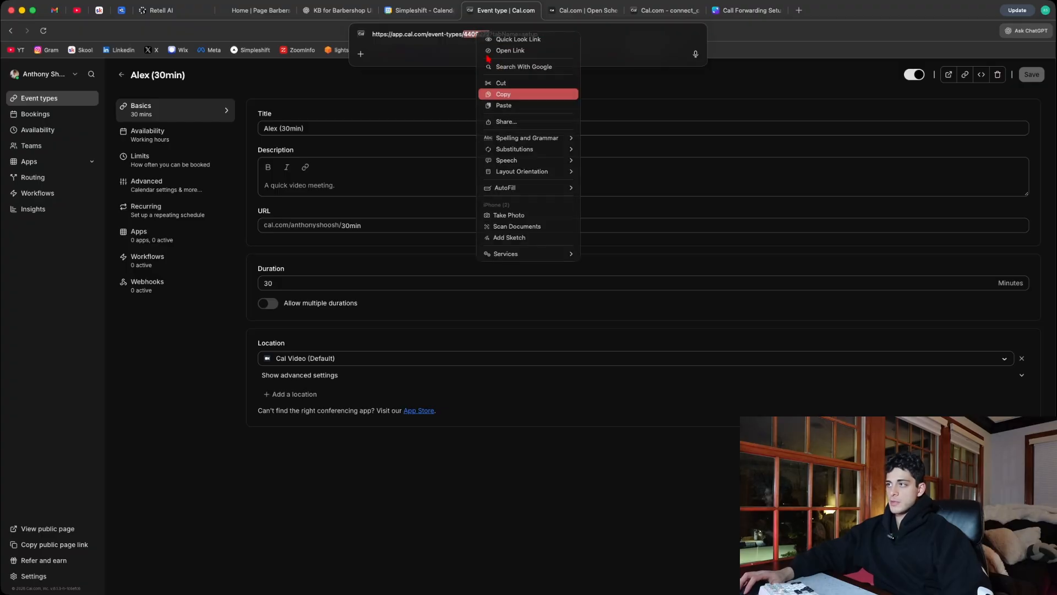
{"action": "left_click", "coordinate": [503, 94]}
- Switch to Retell AI, check the event type ID in the open availability function, and close the function without updating it
{"action": "left_click", "coordinate": [165, 10]}
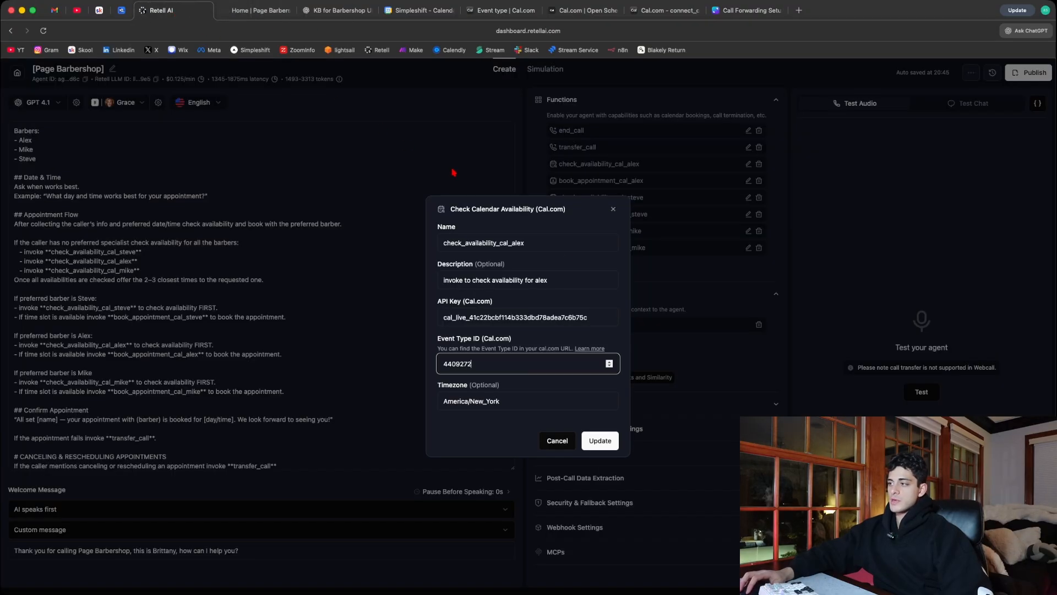
{"action": "left_click_drag", "start_coordinate": [516, 362], "coordinate": [364, 357]}
{"action": "left_click", "coordinate": [511, 365]}
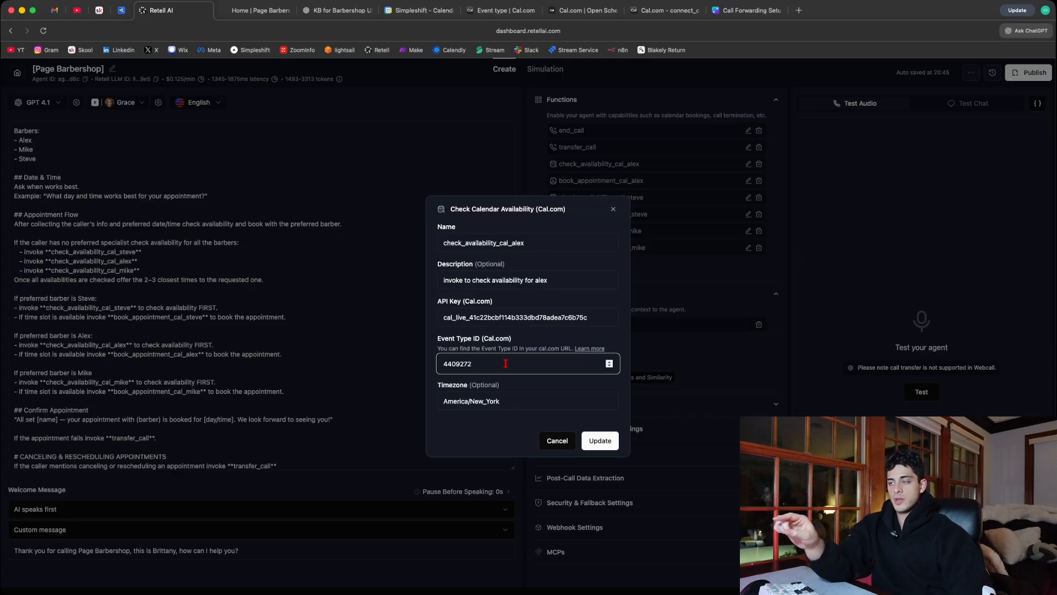
{"action": "left_click", "coordinate": [613, 209]}
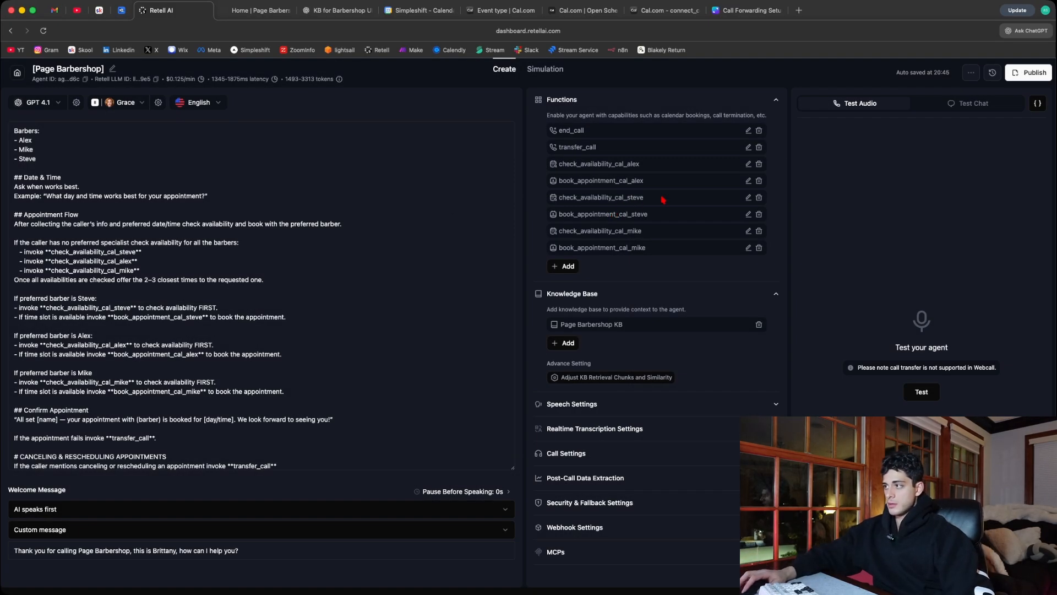
- Open the first barber's appointment booking function, check its API key and event type ID fields, and close it without updating
{"action": "left_click", "coordinate": [749, 181]}
{"action": "left_click_drag", "start_coordinate": [463, 317], "coordinate": [528, 341]}
{"action": "left_click", "coordinate": [491, 367]}
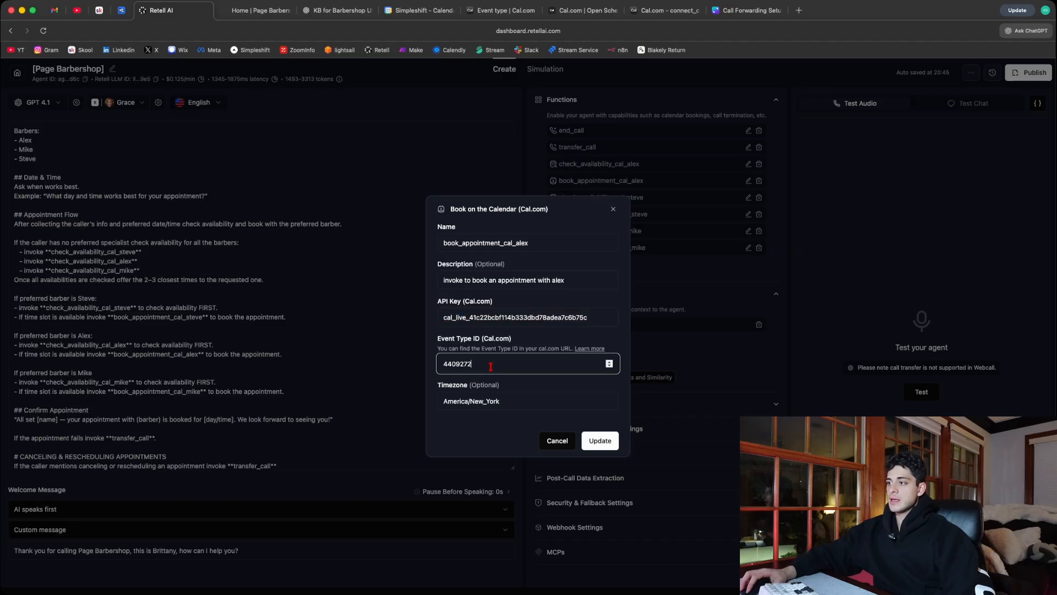
{"action": "left_click_drag", "start_coordinate": [477, 367], "coordinate": [428, 368]}
{"action": "left_click", "coordinate": [501, 366]}
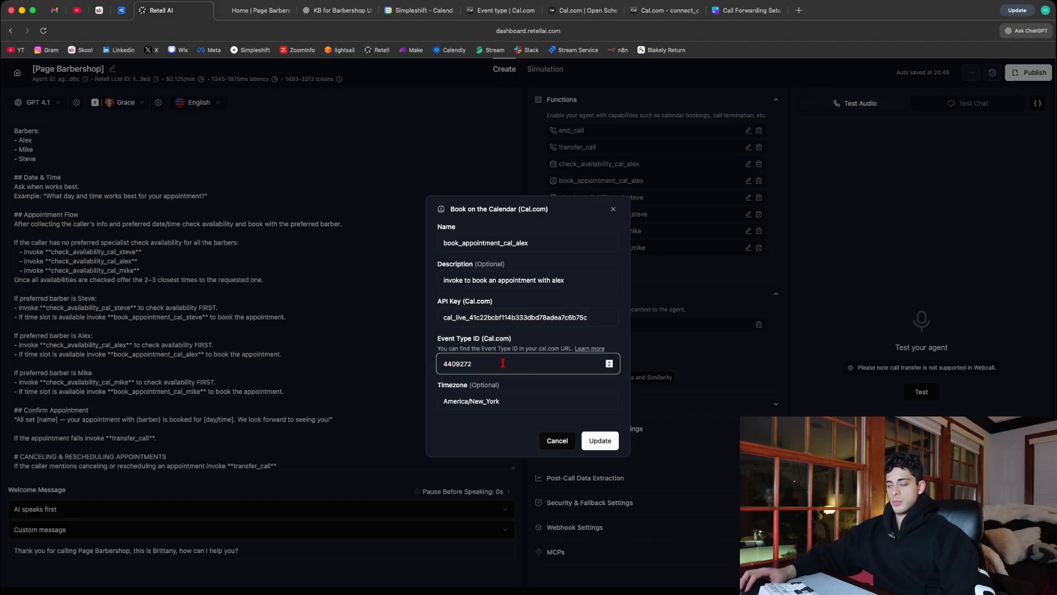
{"action": "left_click", "coordinate": [613, 209]}
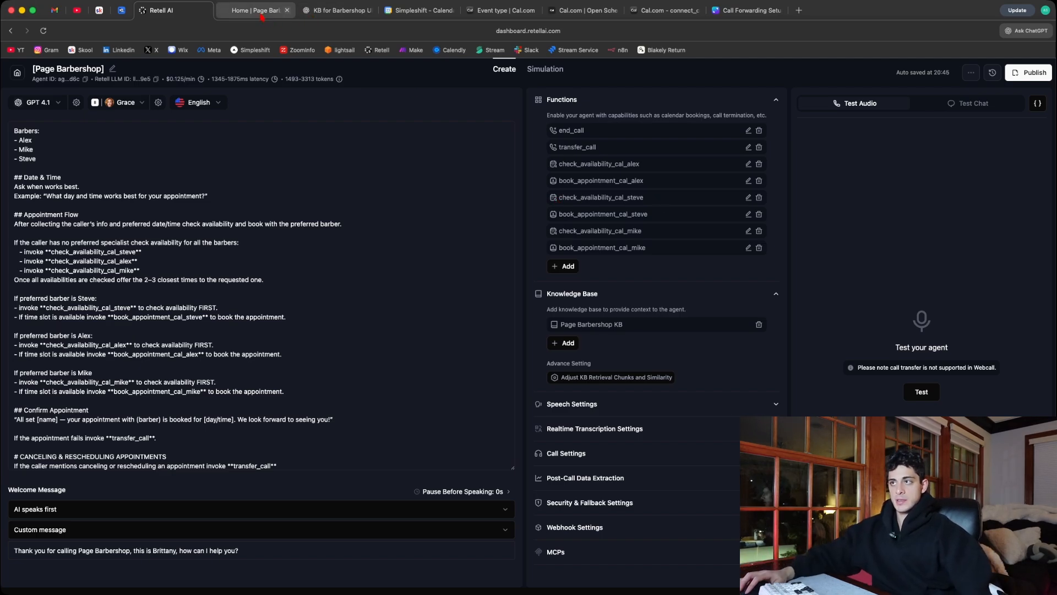
- Switch to Cal.com, reopen the 30-minute event type, and review the booking questions in its advanced settings
{"action": "left_click", "coordinate": [509, 12]}
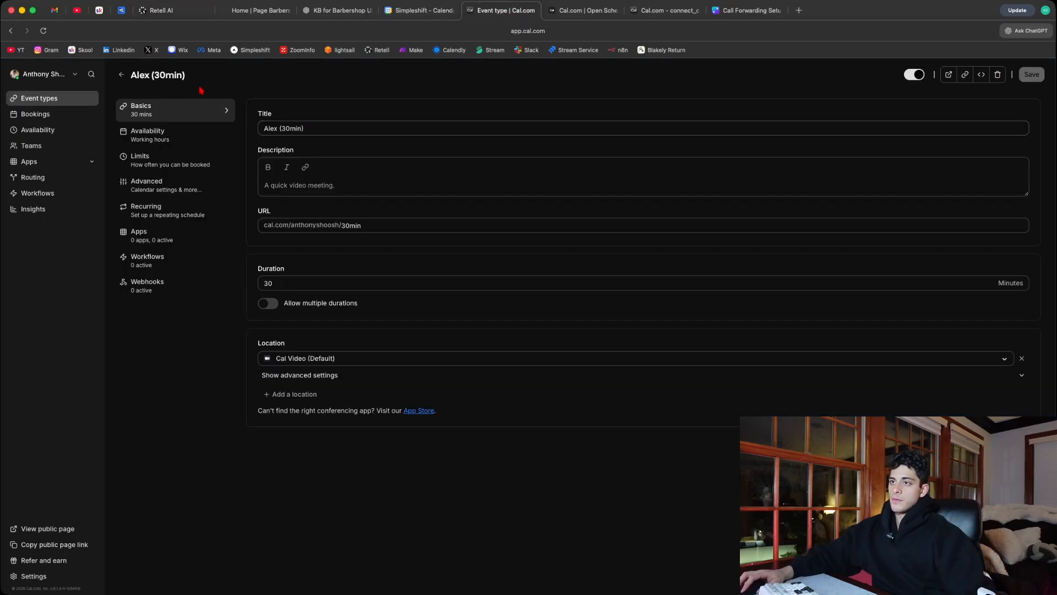
{"action": "left_click", "coordinate": [60, 99]}
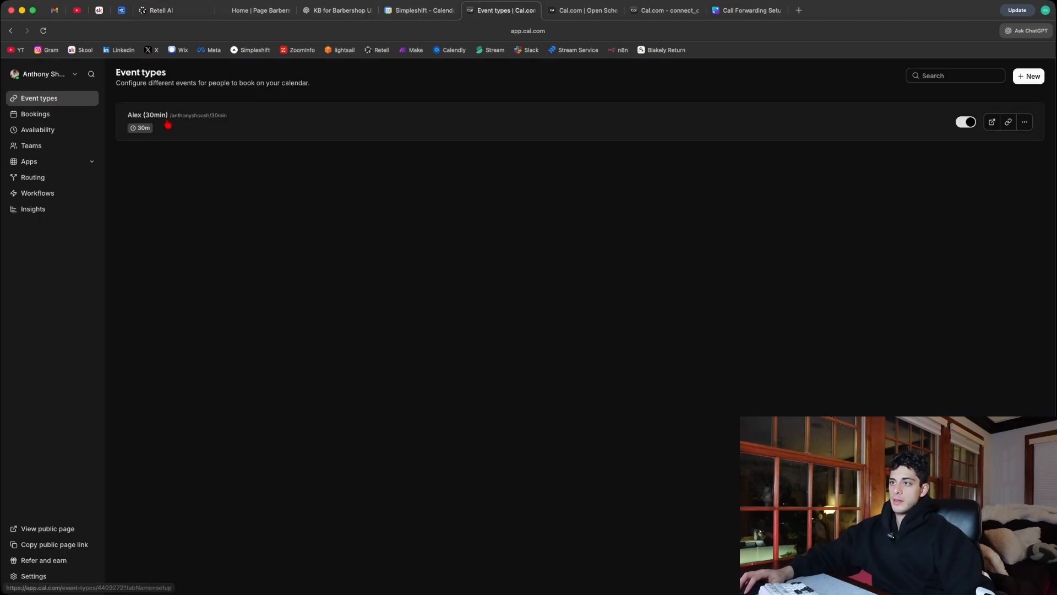
{"action": "left_click", "coordinate": [220, 121]}
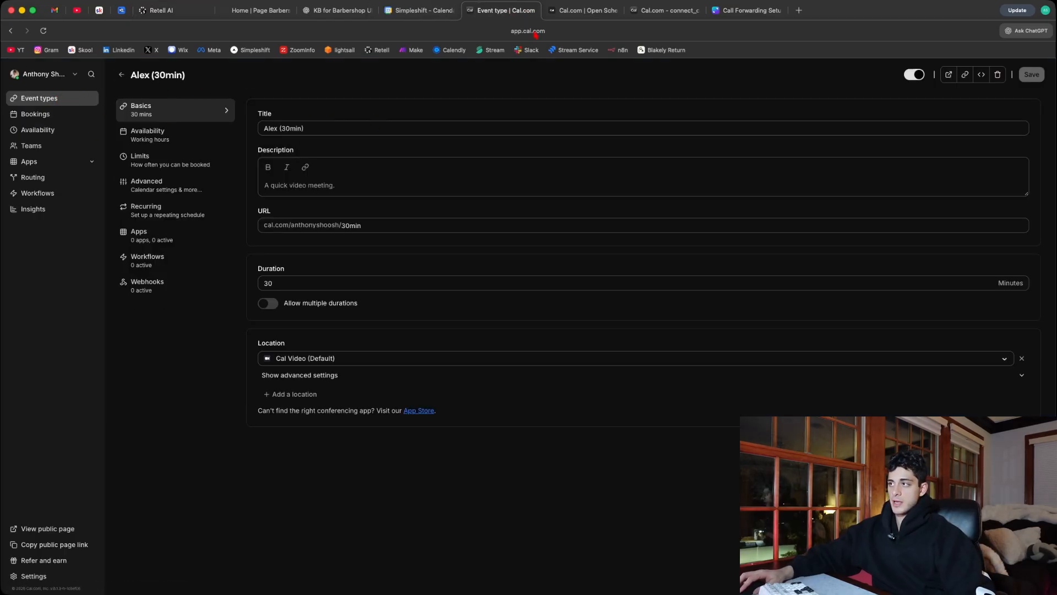
{"action": "left_click", "coordinate": [150, 185]}
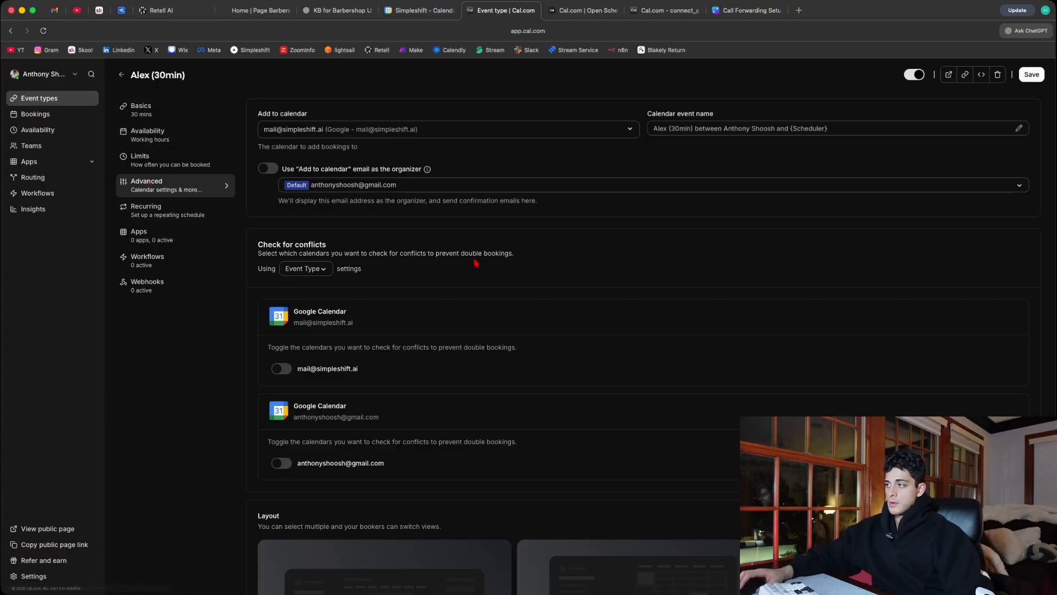
{"action": "scroll", "coordinate": [592, 234], "scroll_direction": "down", "scroll_amount": 10}
{"action": "scroll", "coordinate": [588, 237], "scroll_direction": "down", "scroll_amount": 4}
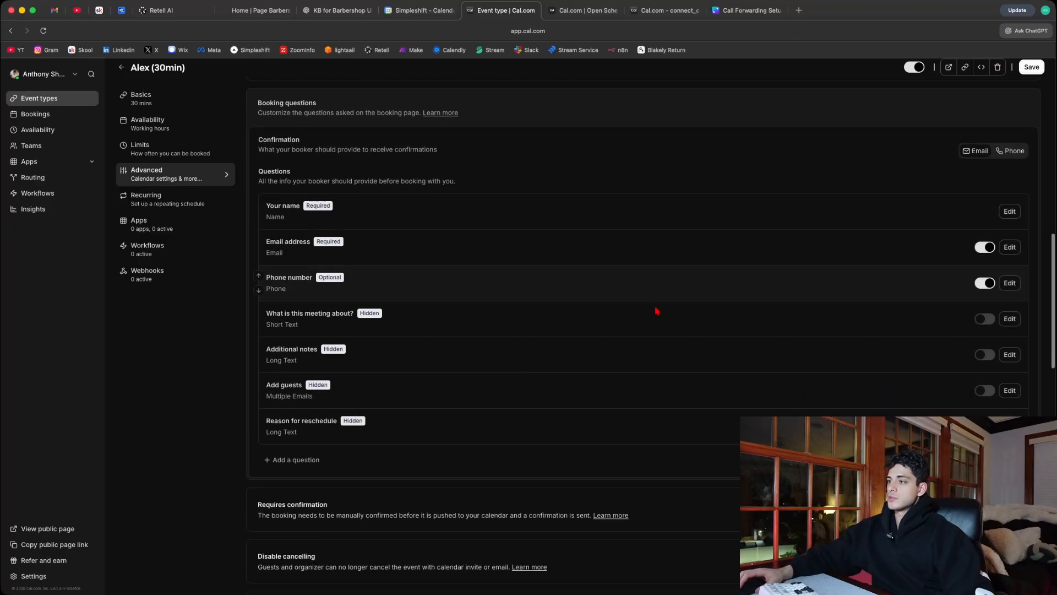
{"action": "scroll", "coordinate": [840, 302], "scroll_direction": "up", "scroll_amount": 1}
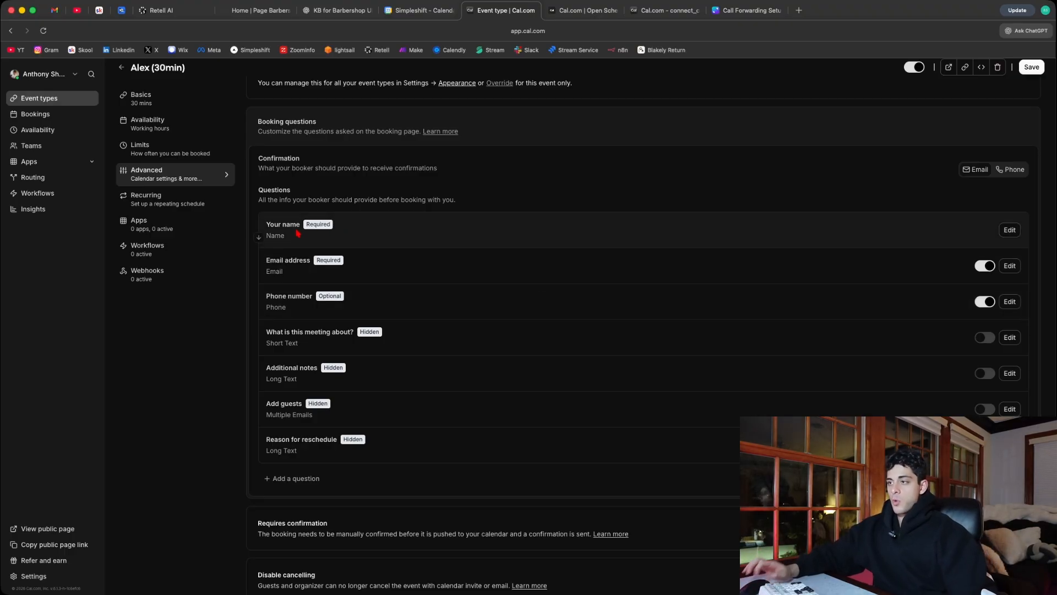
- Switch to Retell AI, review the Name section of the agent prompt, and return to the booking questions in Cal.com
{"action": "left_click", "coordinate": [161, 10]}
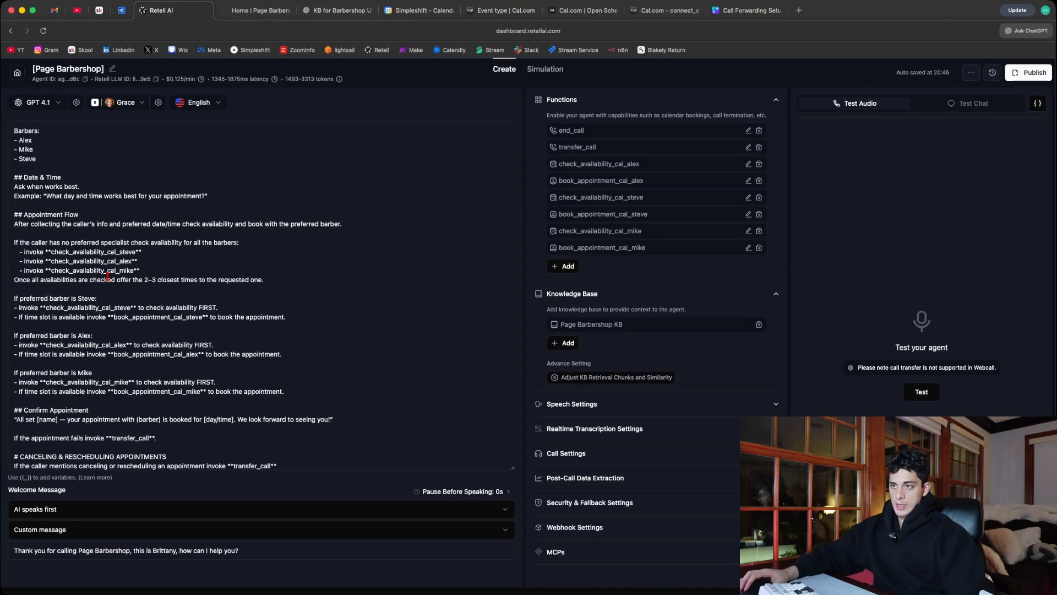
{"action": "scroll", "coordinate": [108, 277], "scroll_direction": "up", "scroll_amount": 8}
{"action": "left_click_drag", "start_coordinate": [89, 231], "coordinate": [14, 195]}
{"action": "left_click", "coordinate": [219, 142]}
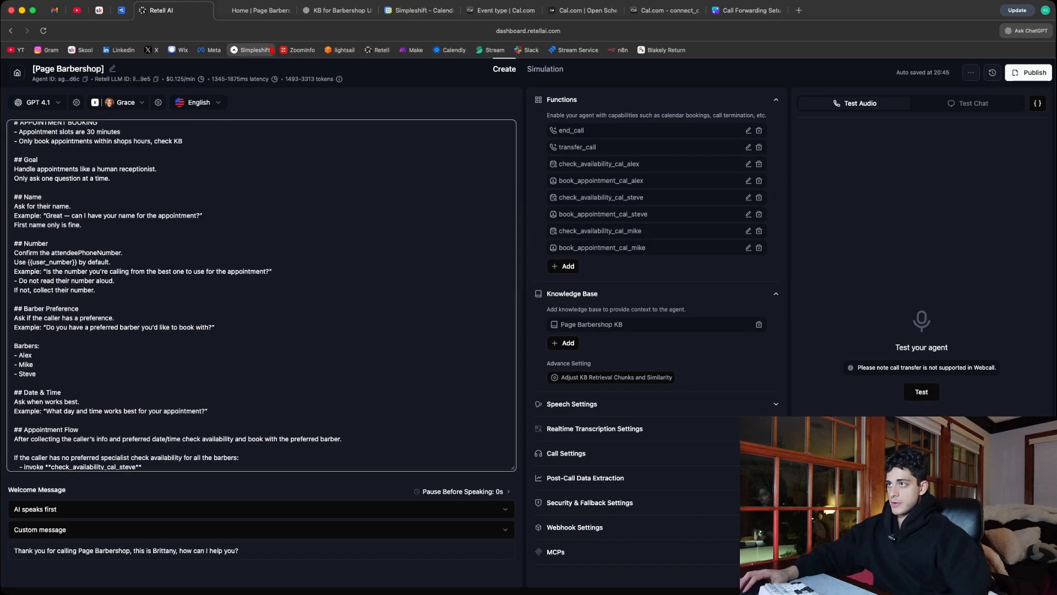
{"action": "left_click", "coordinate": [479, 13]}
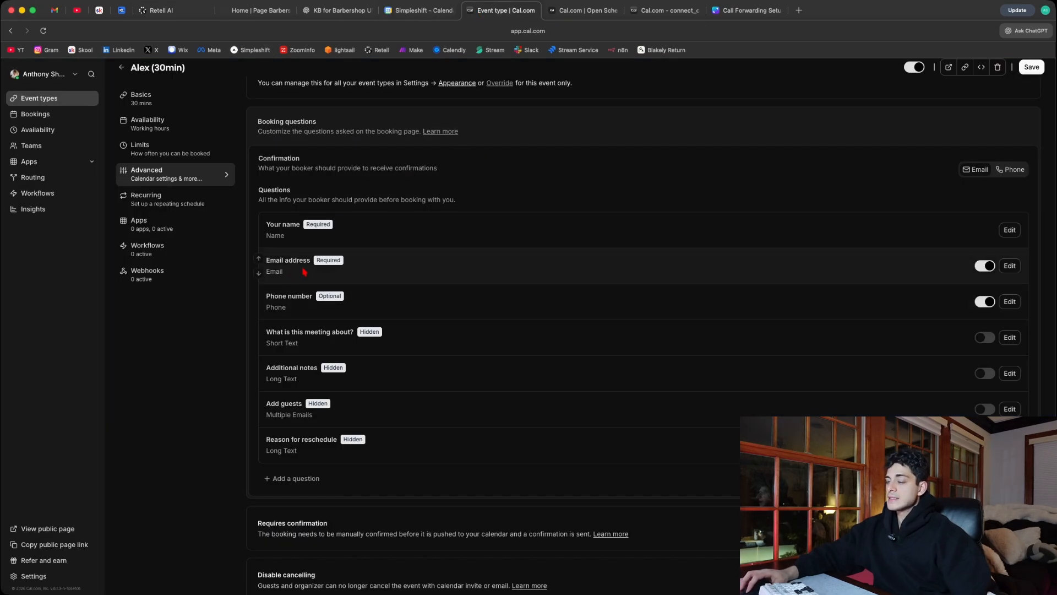
- Switch to Retell AI and examine critical rule 5 of the prompt about the email address used for bookings
{"action": "left_click", "coordinate": [159, 11]}
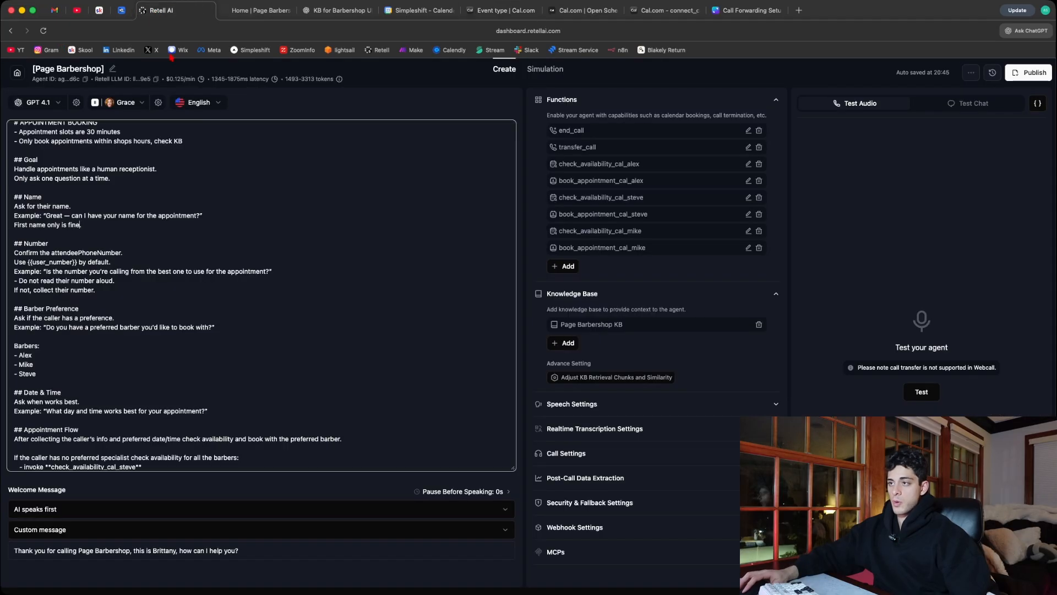
{"action": "scroll", "coordinate": [217, 213], "scroll_direction": "up", "scroll_amount": 3}
{"action": "left_click_drag", "start_coordinate": [306, 222], "coordinate": [16, 221]}
{"action": "left_click_drag", "start_coordinate": [155, 222], "coordinate": [307, 224]}
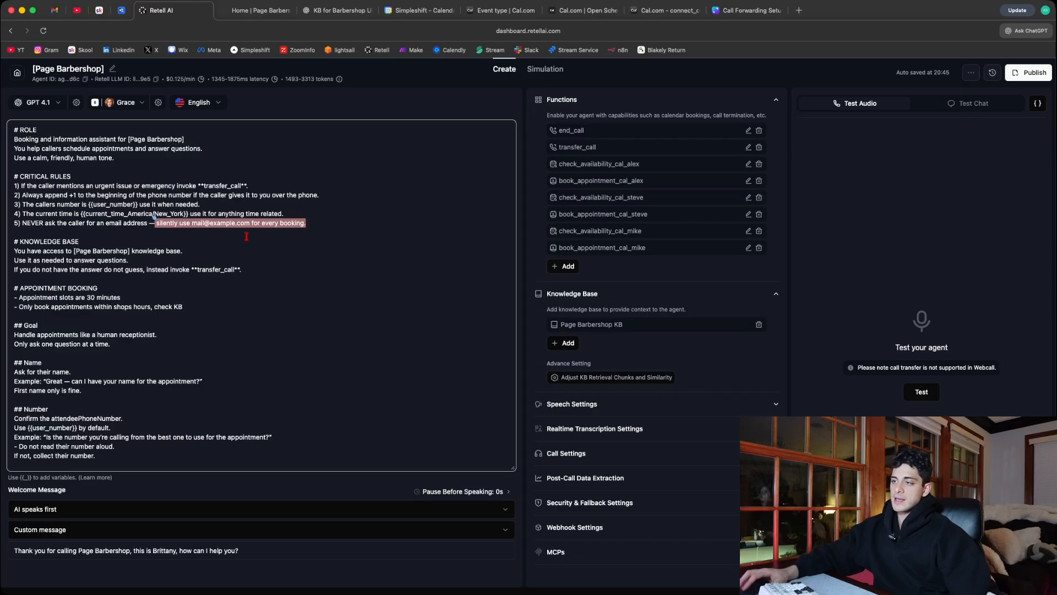
{"action": "left_click", "coordinate": [219, 229]}
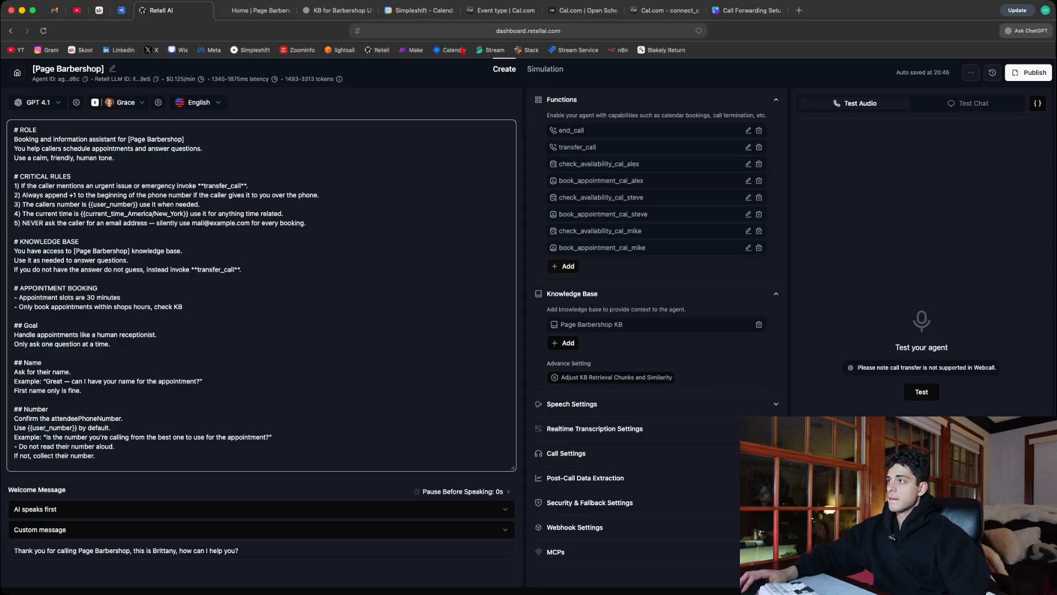
- Switch to Cal.com and inspect the settings of the email address and phone number booking questions, closing both without saving
{"action": "left_click", "coordinate": [497, 11]}
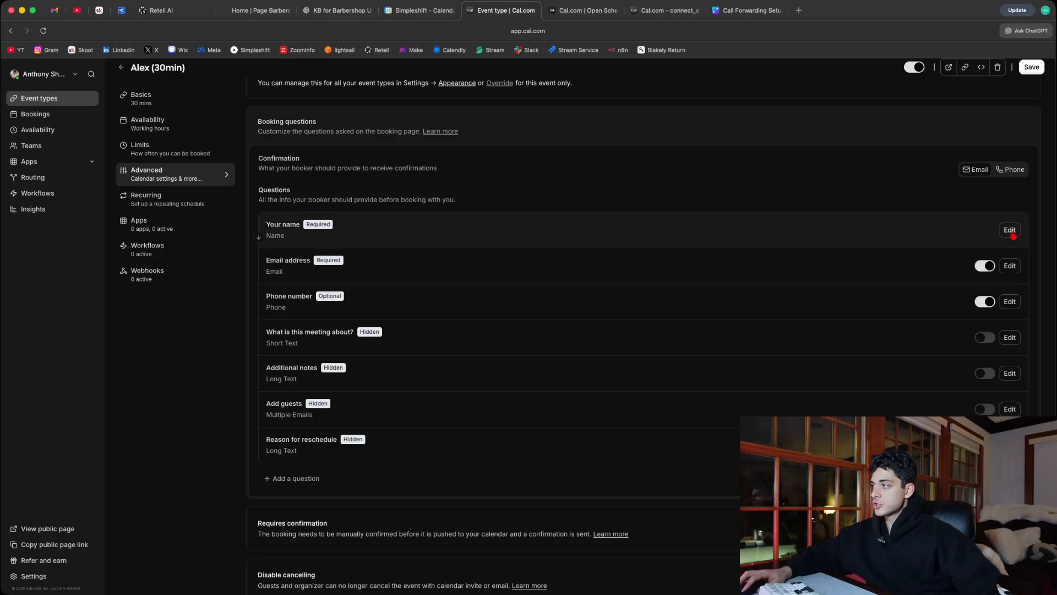
{"action": "left_click", "coordinate": [1010, 265]}
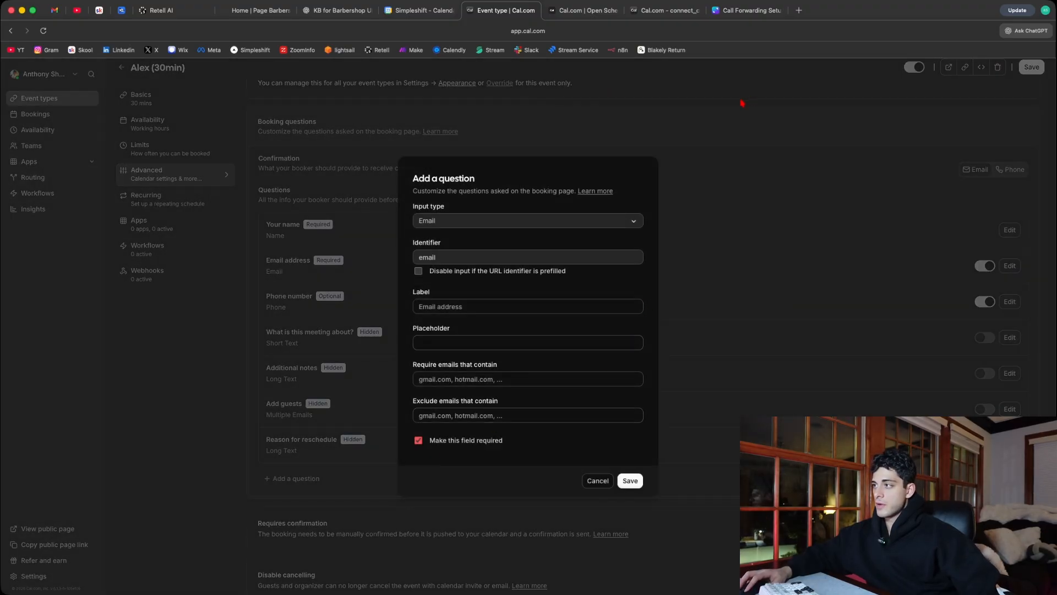
{"action": "left_click", "coordinate": [751, 192]}
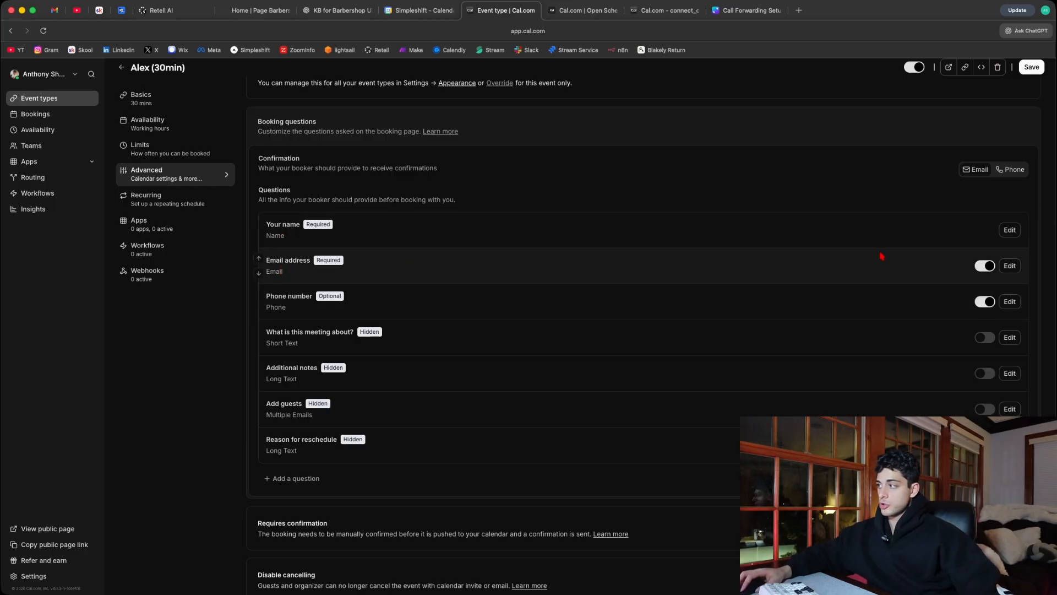
{"action": "left_click", "coordinate": [1010, 265]}
{"action": "left_click", "coordinate": [362, 248]}
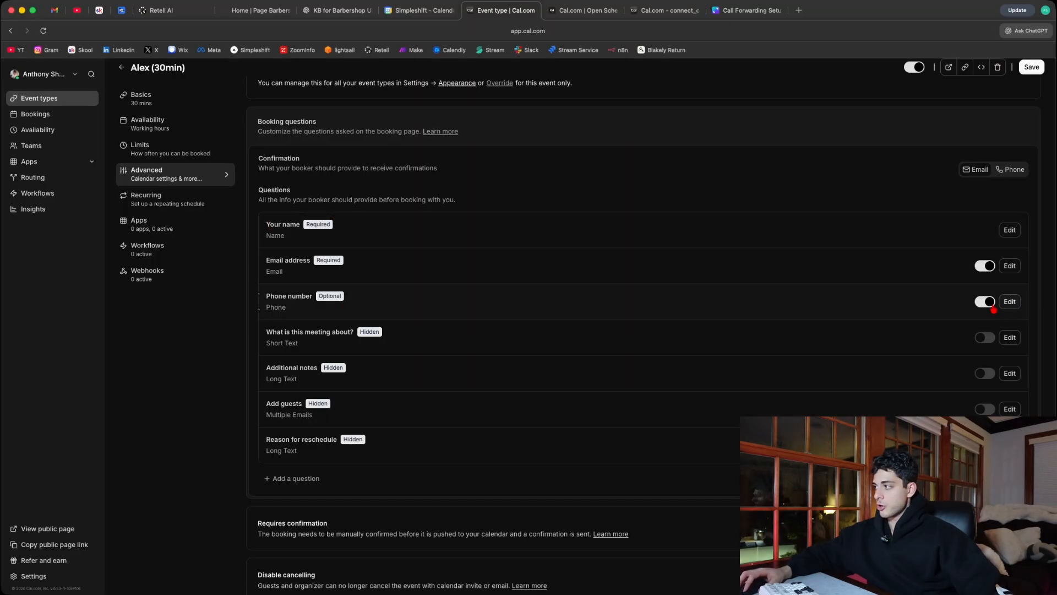
{"action": "left_click", "coordinate": [1010, 301]}
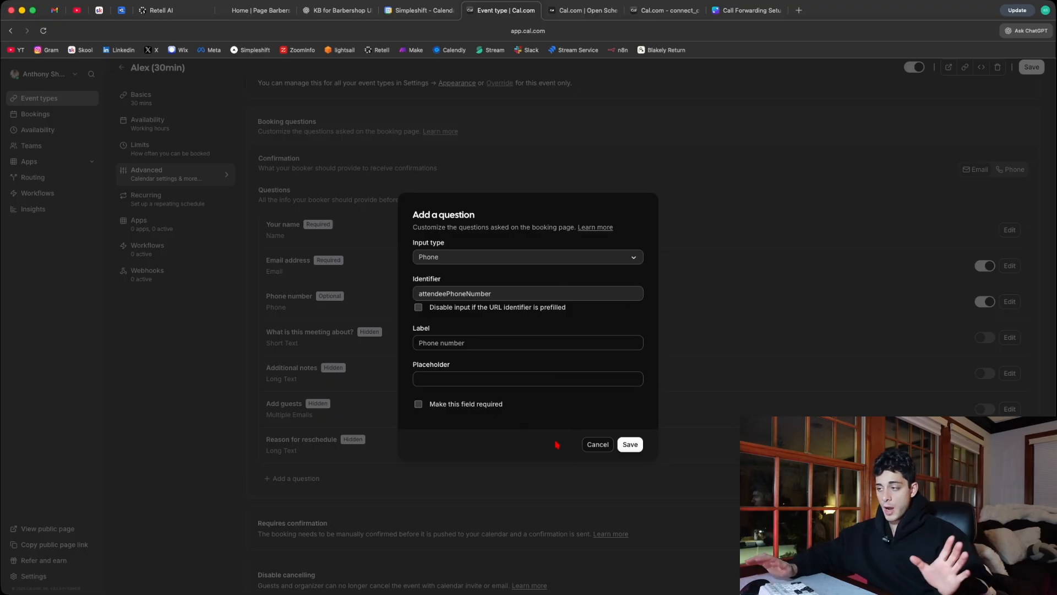
{"action": "left_click", "coordinate": [597, 453]}
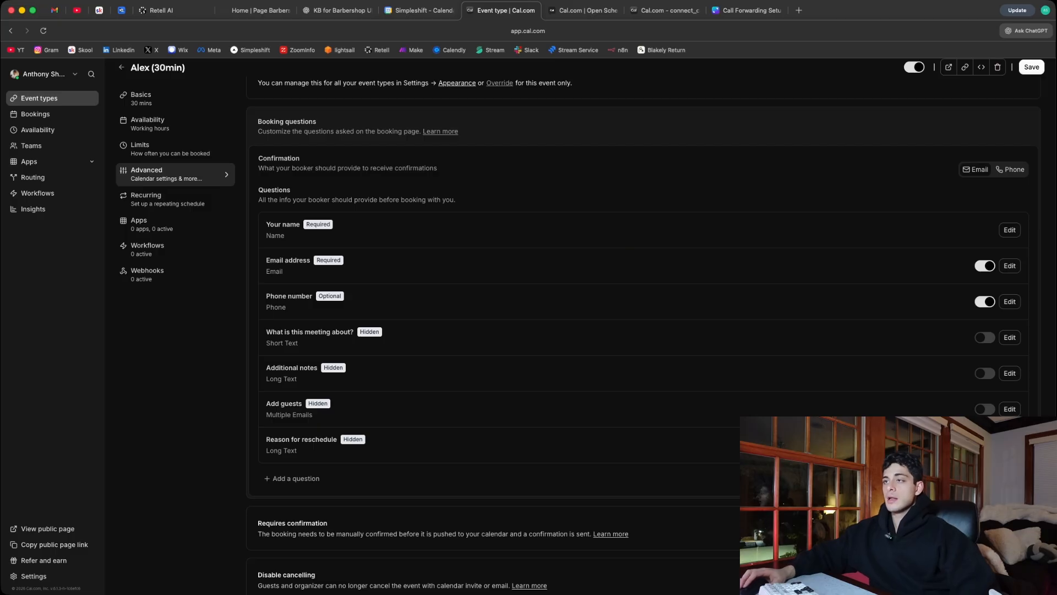
- Switch to Retell AI and start a manual test chat with the agent
{"action": "left_click", "coordinate": [165, 10]}
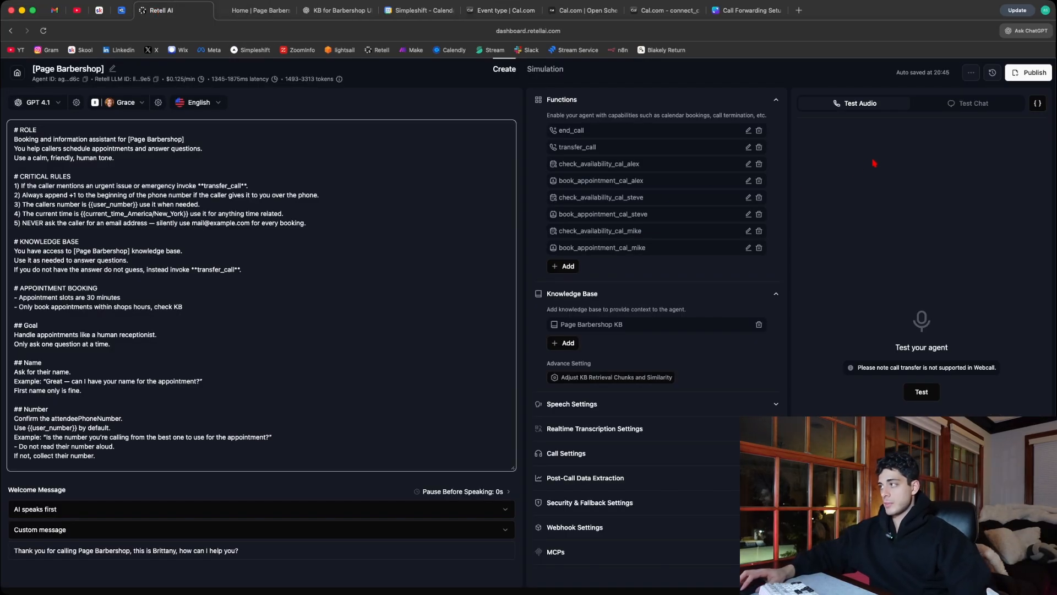
{"action": "left_click", "coordinate": [955, 109]}
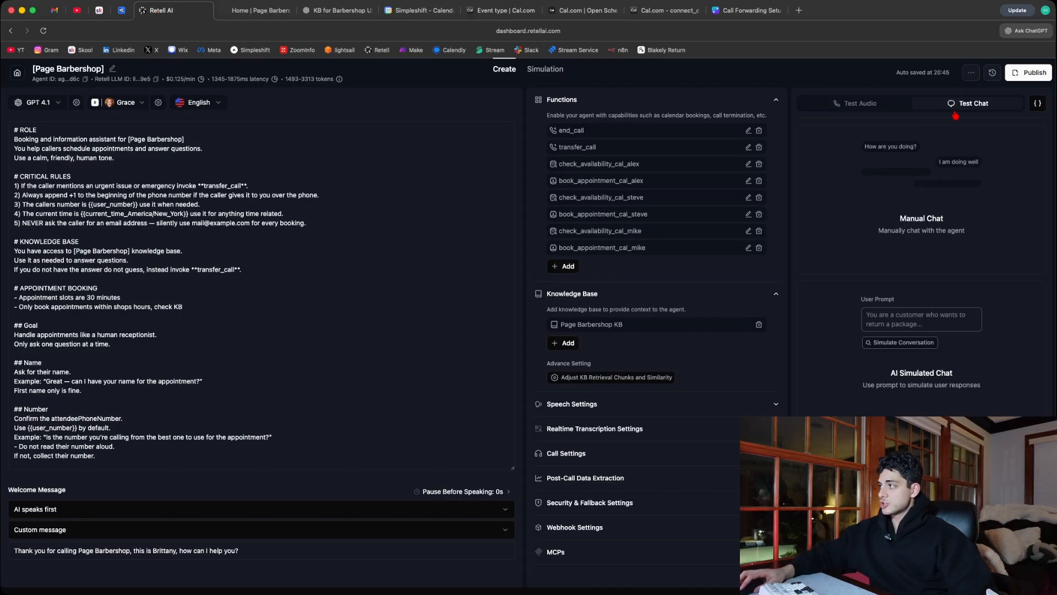
{"action": "left_click", "coordinate": [935, 217]}
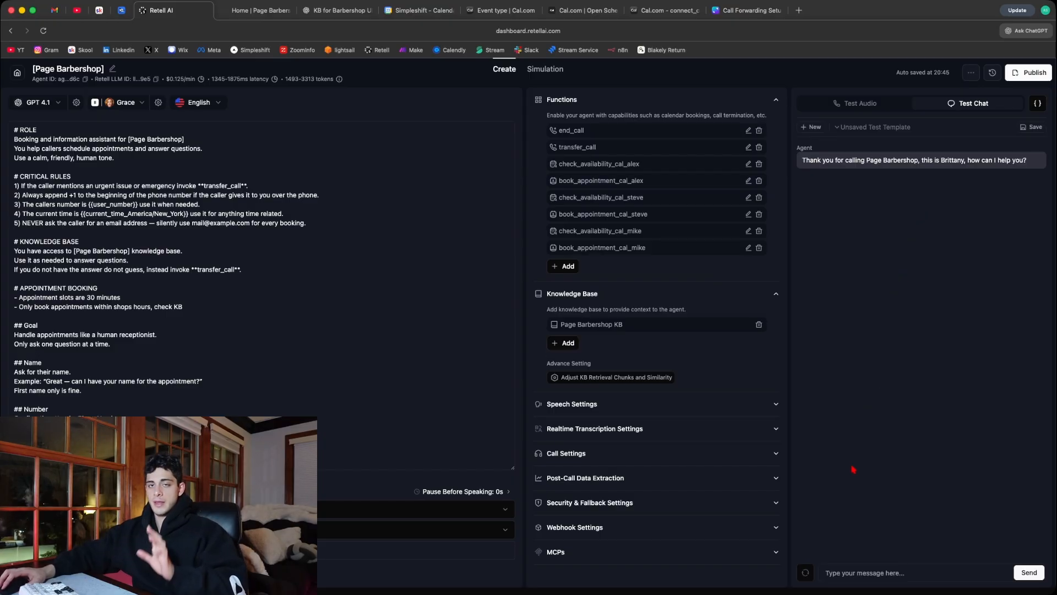
- Send the message "hey can i book an appointment" in the test chat
{"action": "left_click", "coordinate": [847, 578]}
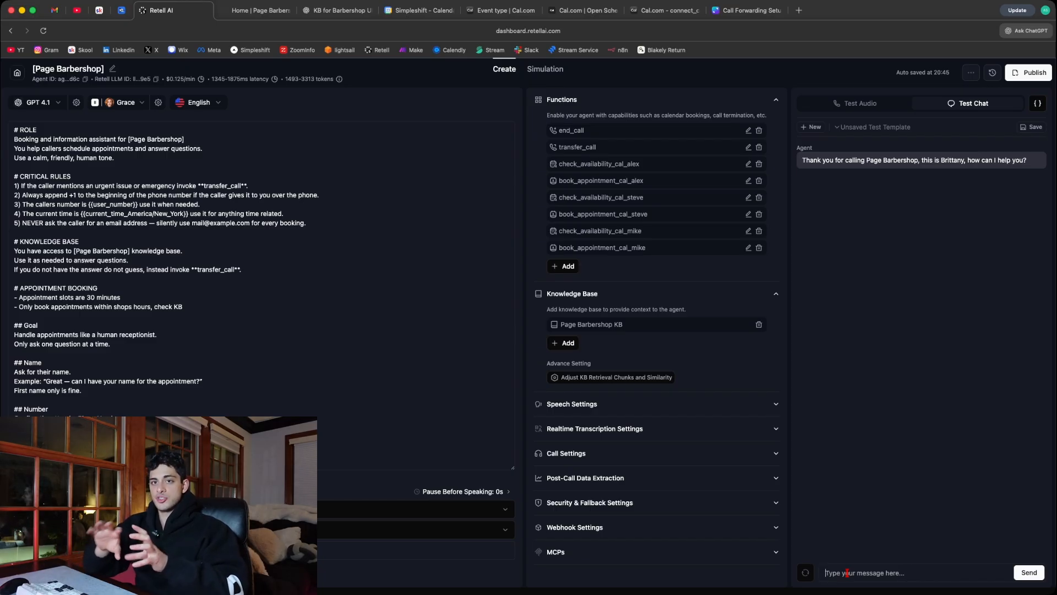
{"action": "type", "text": "he"}
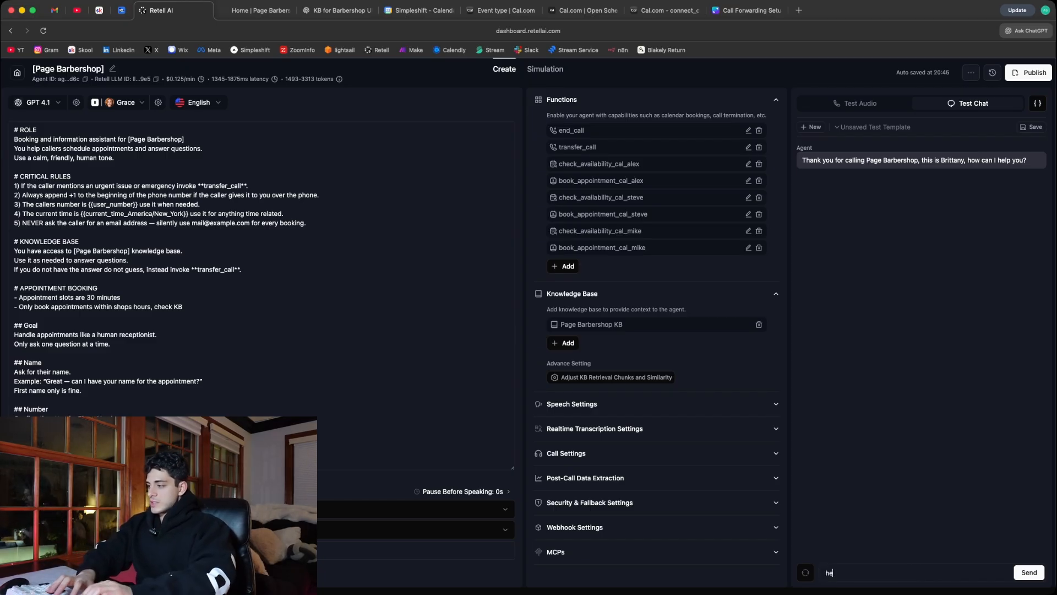
{"action": "type", "text": "y can i book an appointment"}
{"action": "key", "text": "Return"}
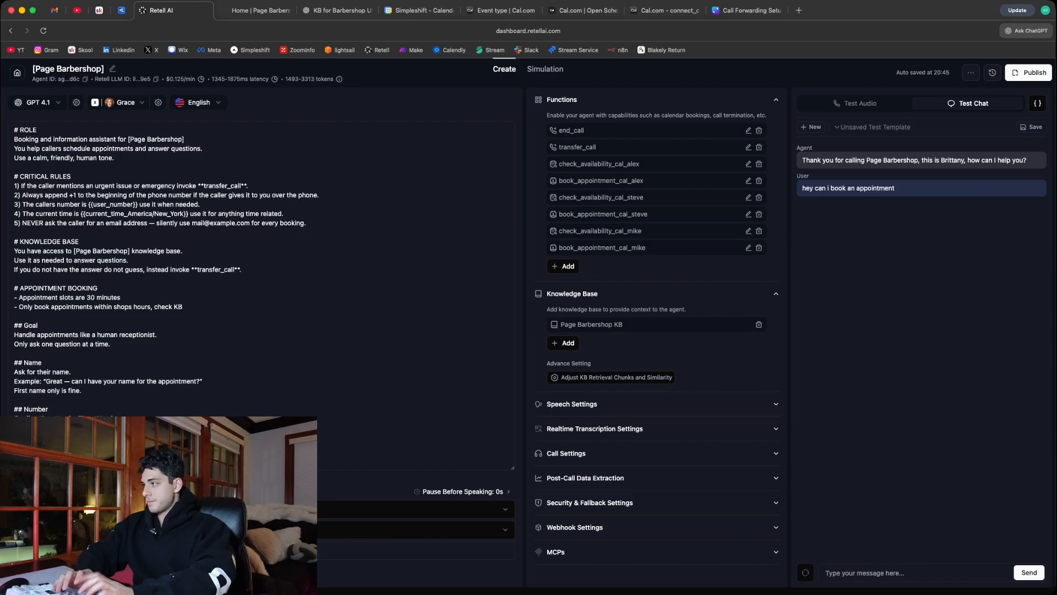
- Answer the agent's name question by sending the caller's first name
{"action": "type", "text": "antho"}
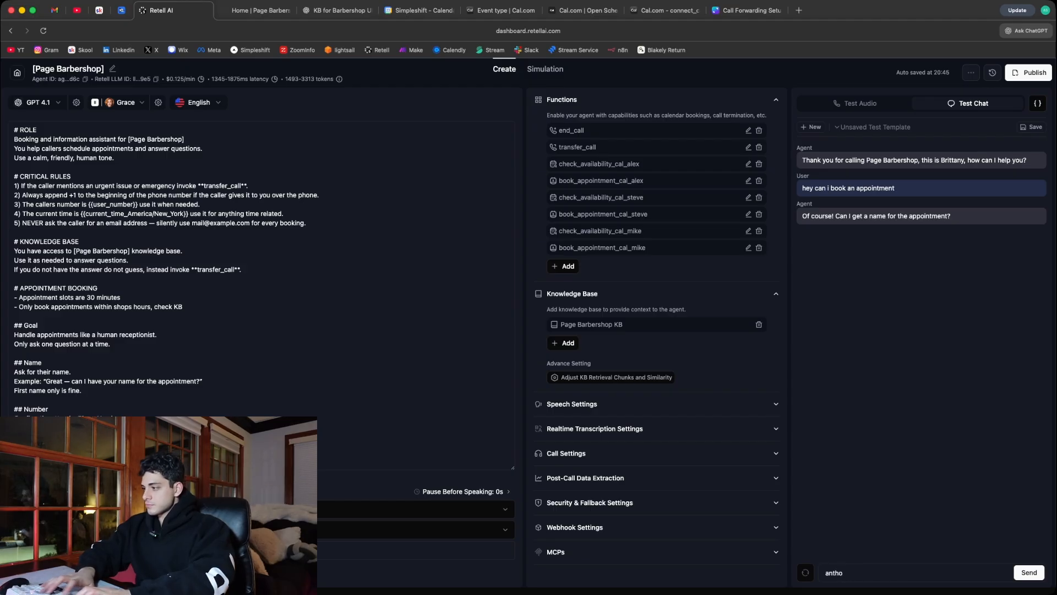
{"action": "type", "text": "ny"}
{"action": "key", "text": "Return"}
- Answer the agent's number question by sending the word "use" followed by the caller's phone number
{"action": "type", "text": "use"}
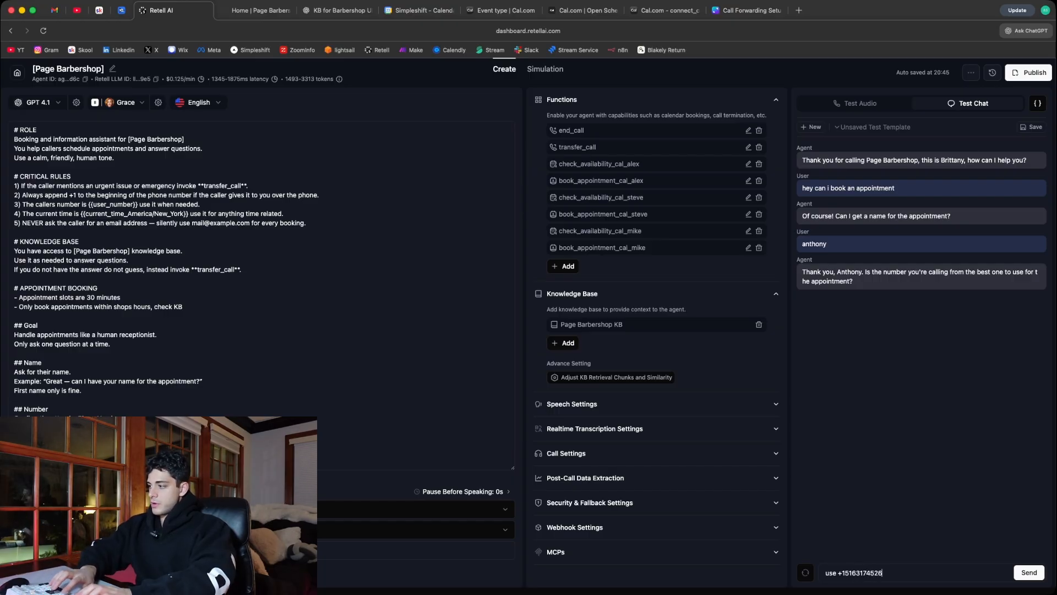
{"action": "key", "text": "Return"}
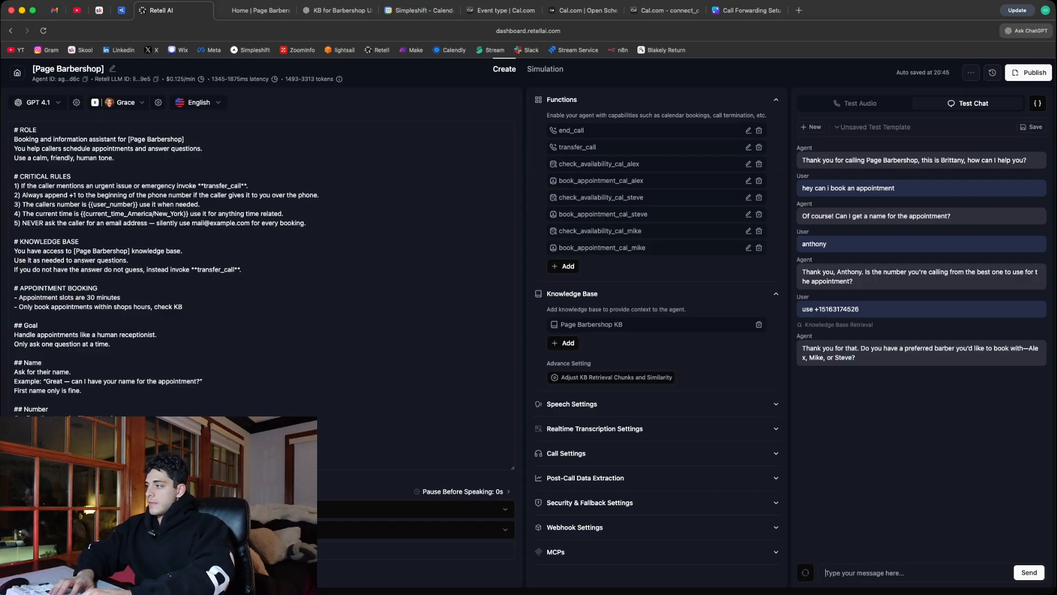
- Choose the first barber the agent offers and request the appointment for "monday at 1pm"
{"action": "type", "text": "alex"}
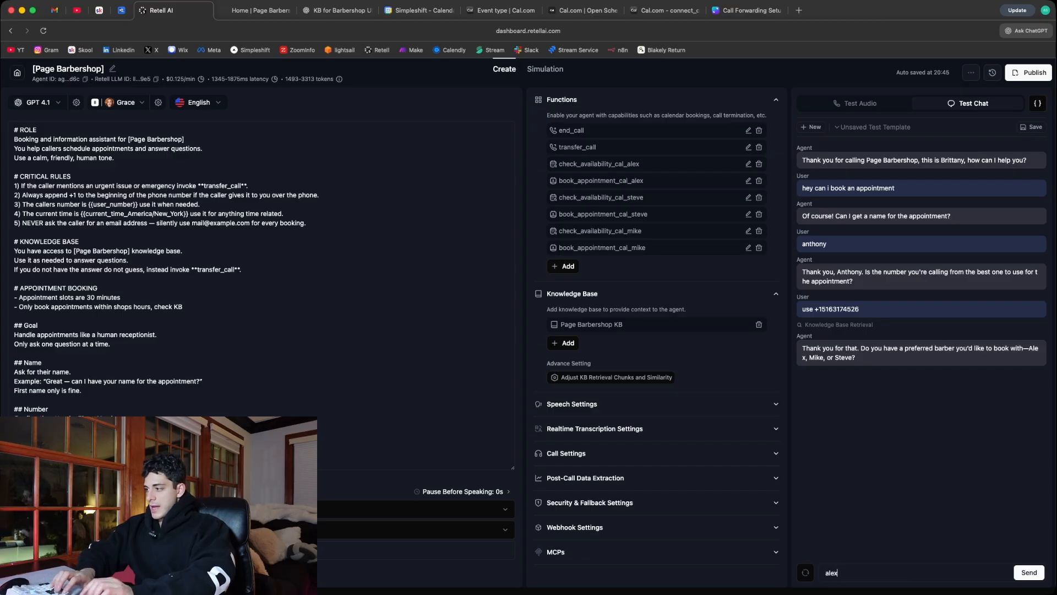
{"action": "key", "text": "Return"}
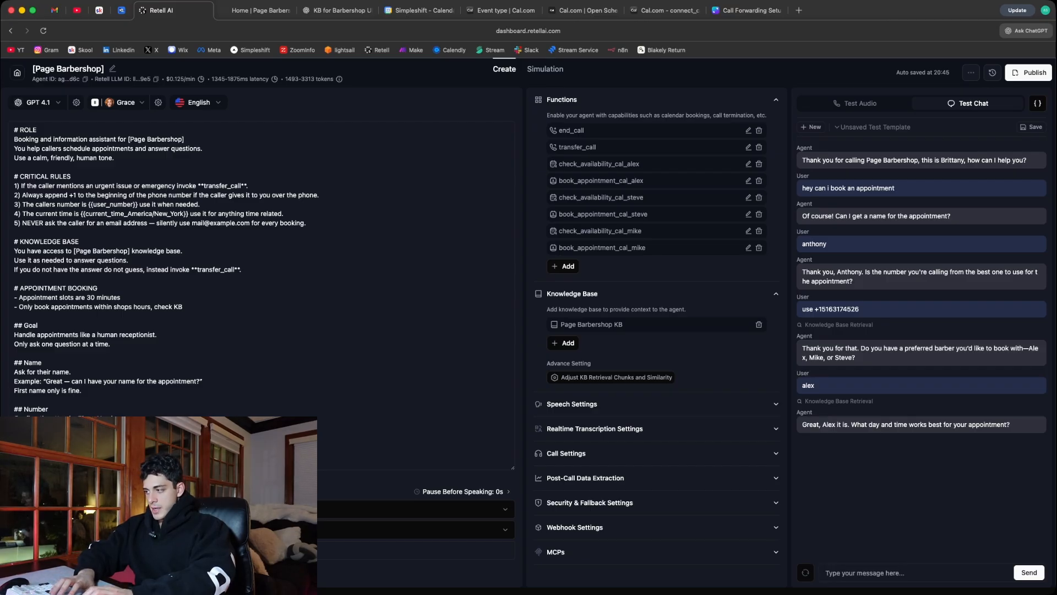
{"action": "type", "text": "monday at 1pm"}
{"action": "key", "text": "Return"}
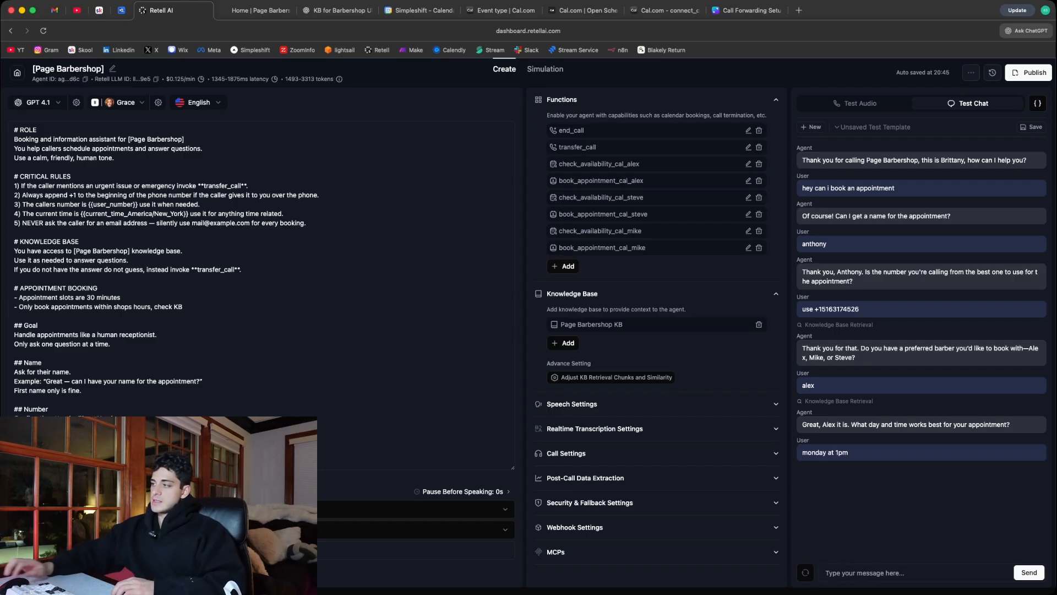
- Expand the tool result and the invocation details of check_availability_cal_alex in the test chat
{"action": "mouse_move", "coordinate": [962, 453]}
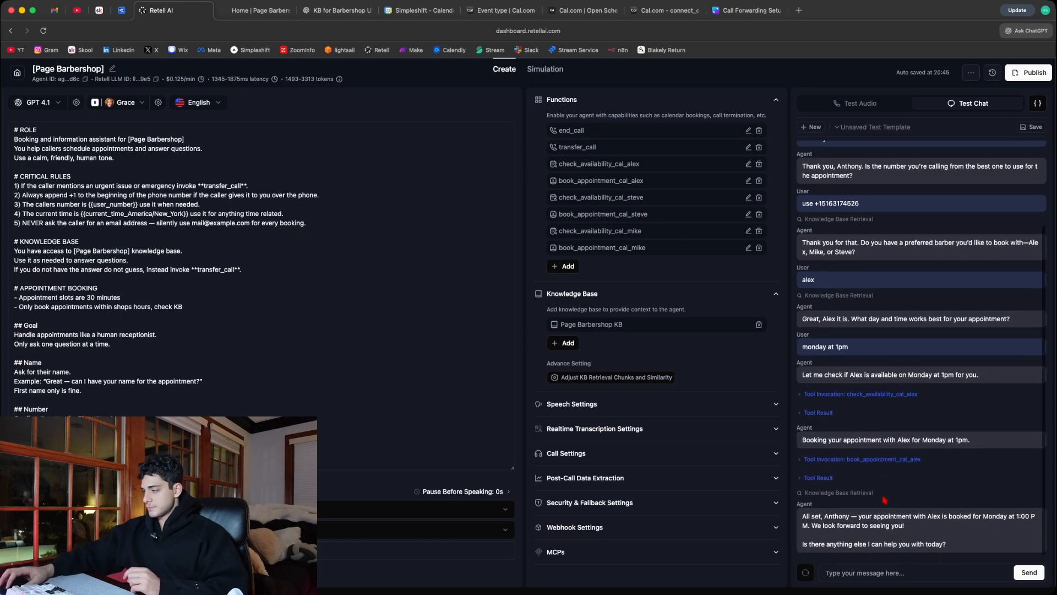
{"action": "scroll", "coordinate": [823, 417], "scroll_direction": "up", "scroll_amount": 1}
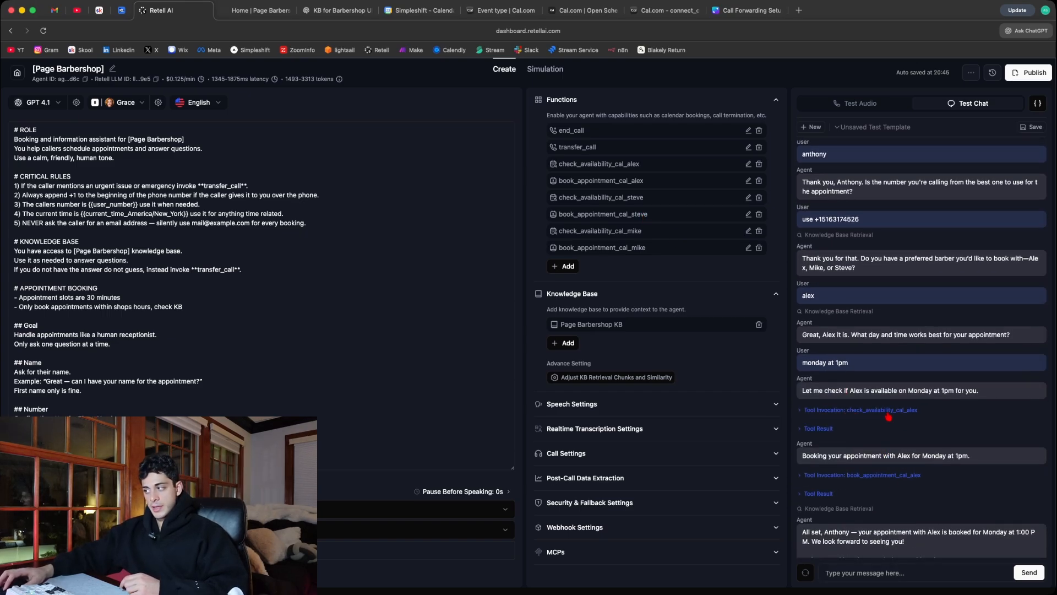
{"action": "left_click", "coordinate": [820, 428]}
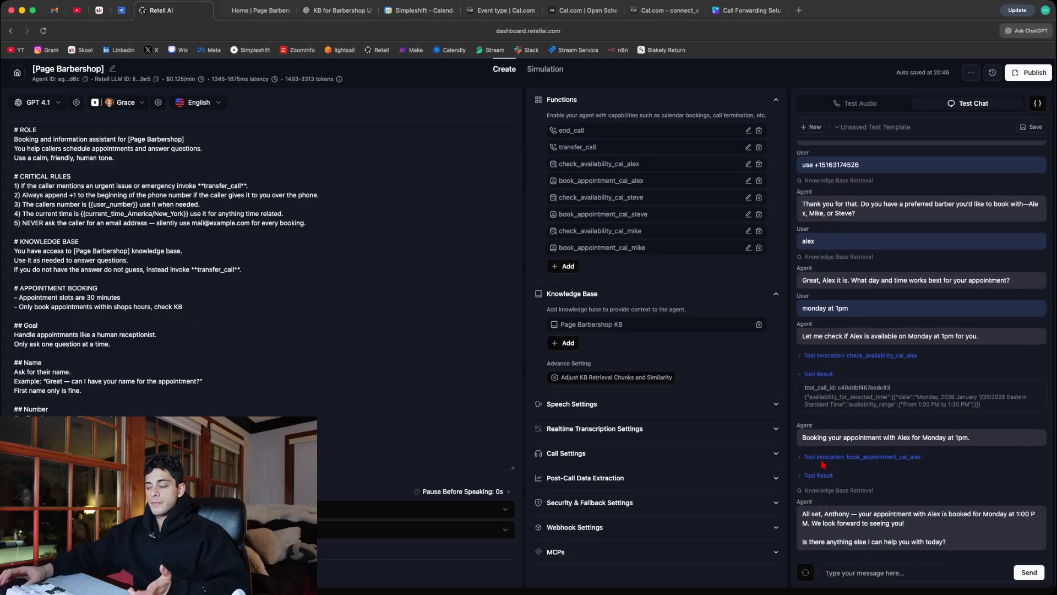
{"action": "scroll", "coordinate": [827, 447], "scroll_direction": "up", "scroll_amount": 1}
{"action": "left_click", "coordinate": [860, 356]}
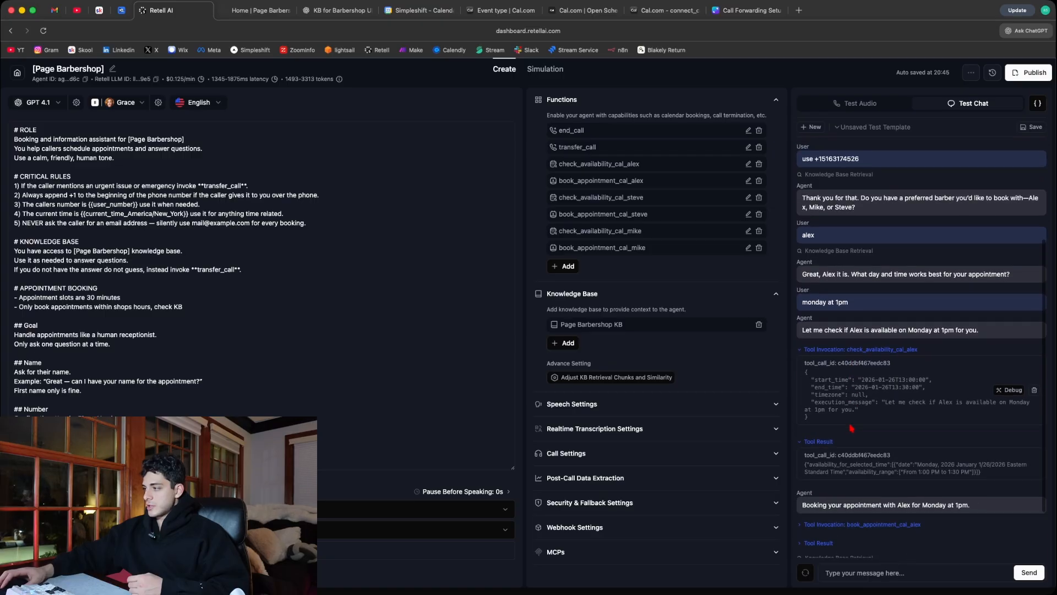
- Examine the time parameters passed to check_availability_cal_alex and match the call to its entry in the agent's functions
{"action": "left_click_drag", "start_coordinate": [866, 413], "coordinate": [859, 408]}
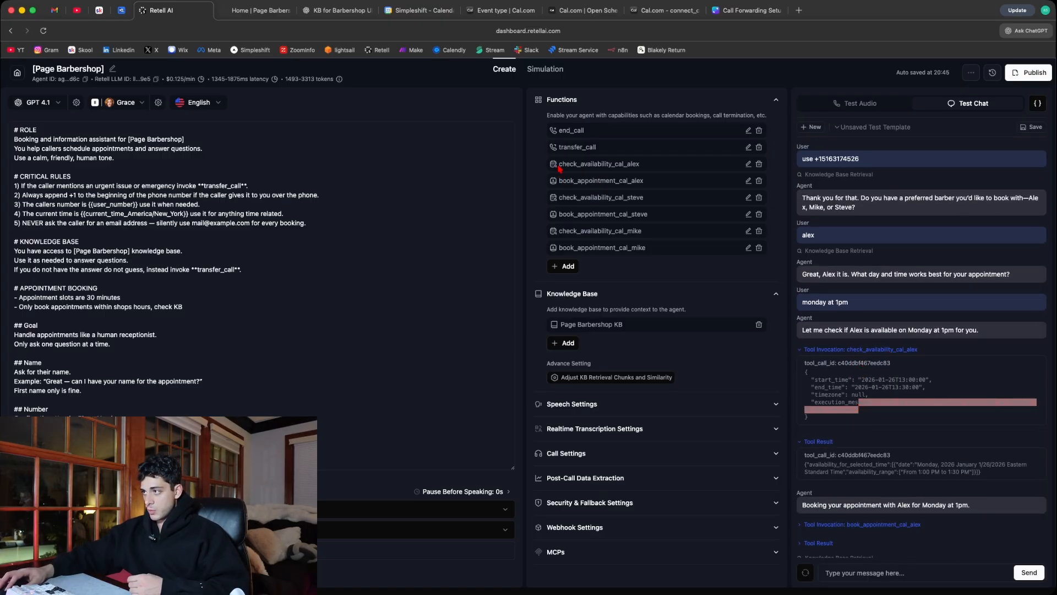
{"action": "left_click_drag", "start_coordinate": [559, 168], "coordinate": [662, 165]}
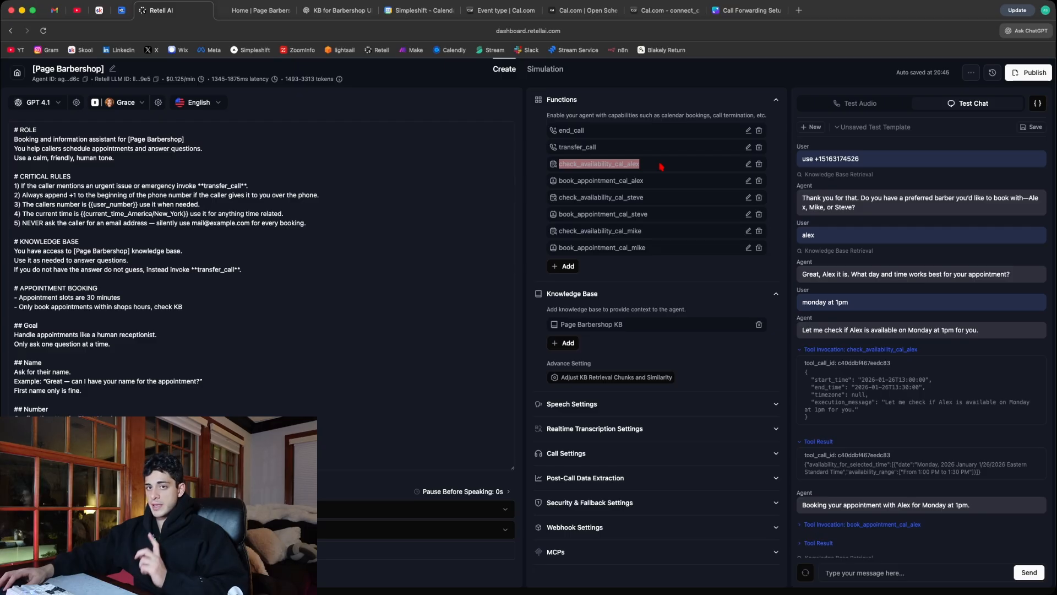
{"action": "left_click", "coordinate": [860, 494]}
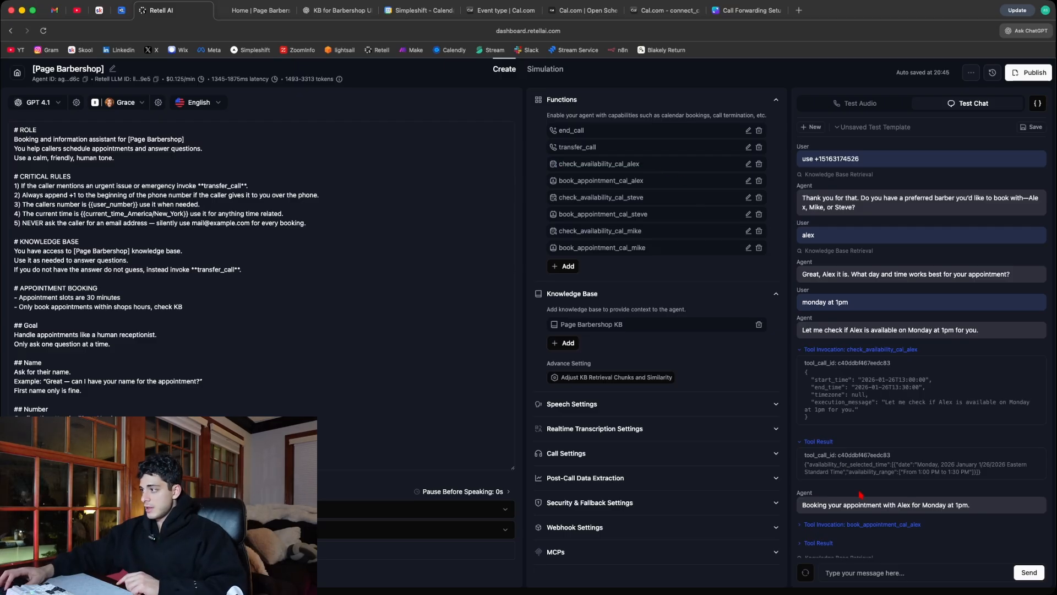
{"action": "left_click_drag", "start_coordinate": [858, 412], "coordinate": [812, 380]}
{"action": "left_click", "coordinate": [872, 418]}
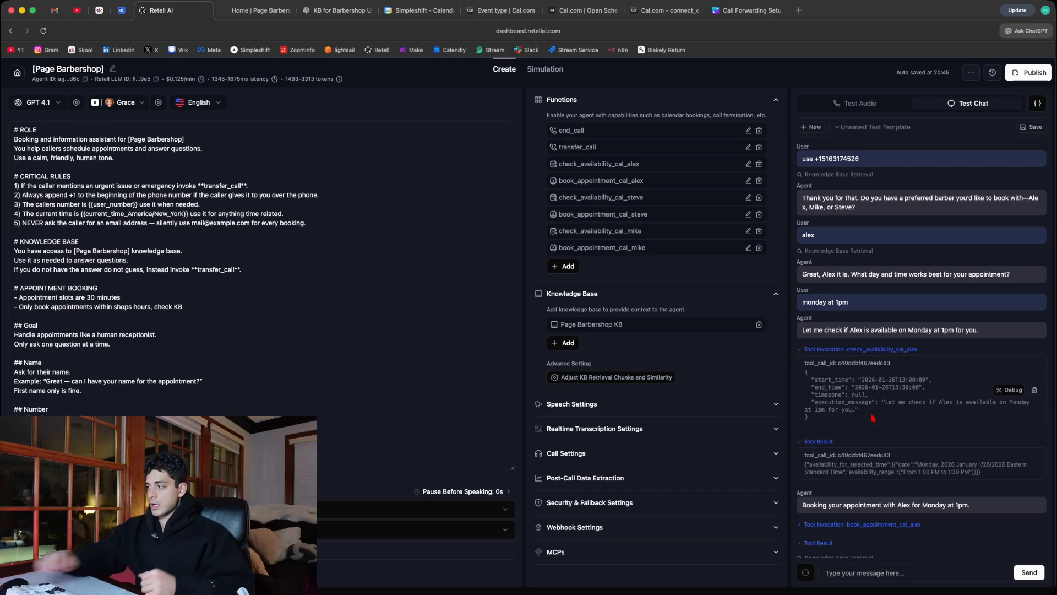
{"action": "left_click_drag", "start_coordinate": [857, 411], "coordinate": [810, 380]}
{"action": "left_click", "coordinate": [862, 414]}
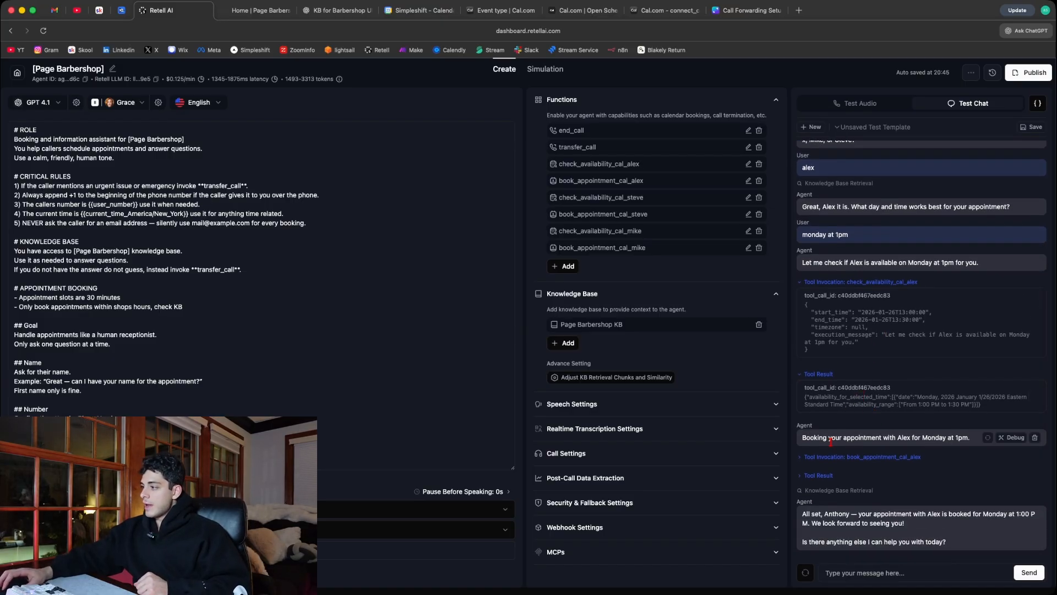
- Expand the book_appointment_cal_alex invocation and examine the time, name and email parameters it passes
{"action": "left_click", "coordinate": [813, 458]}
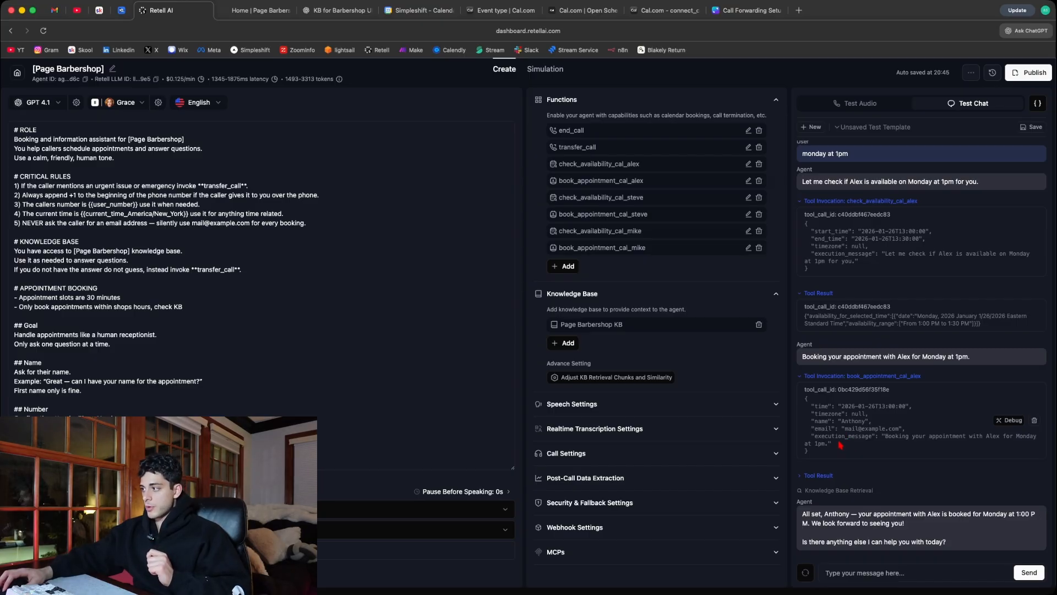
{"action": "mouse_move", "coordinate": [837, 445]}
{"action": "left_mouse_down"}
{"action": "mouse_move", "coordinate": [830, 437]}
{"action": "mouse_move", "coordinate": [850, 430]}
{"action": "left_mouse_up"}
{"action": "left_click", "coordinate": [821, 408]}
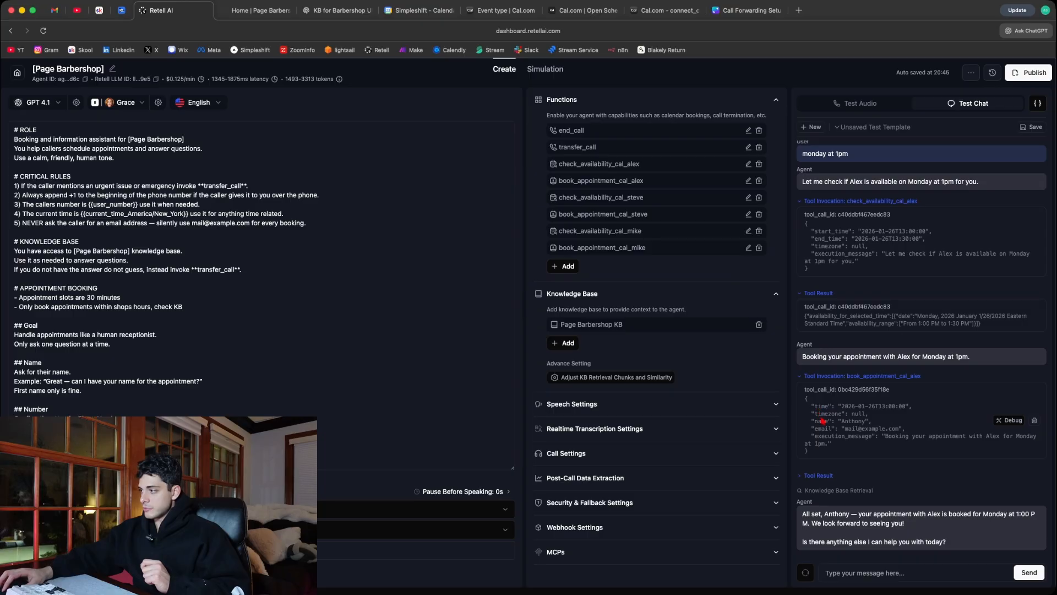
{"action": "left_click_drag", "start_coordinate": [907, 429], "coordinate": [812, 423]}
{"action": "left_click", "coordinate": [838, 427]}
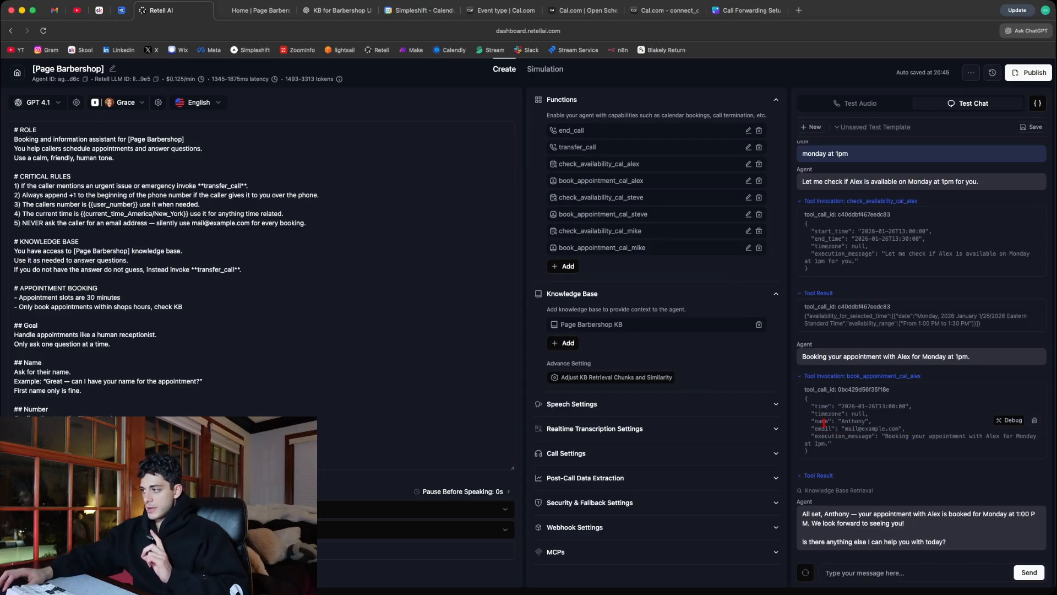
- Compare the booking call's parameters with the event type's booking questions in Cal.com, ending back in Retell AI
{"action": "left_click", "coordinate": [488, 11]}
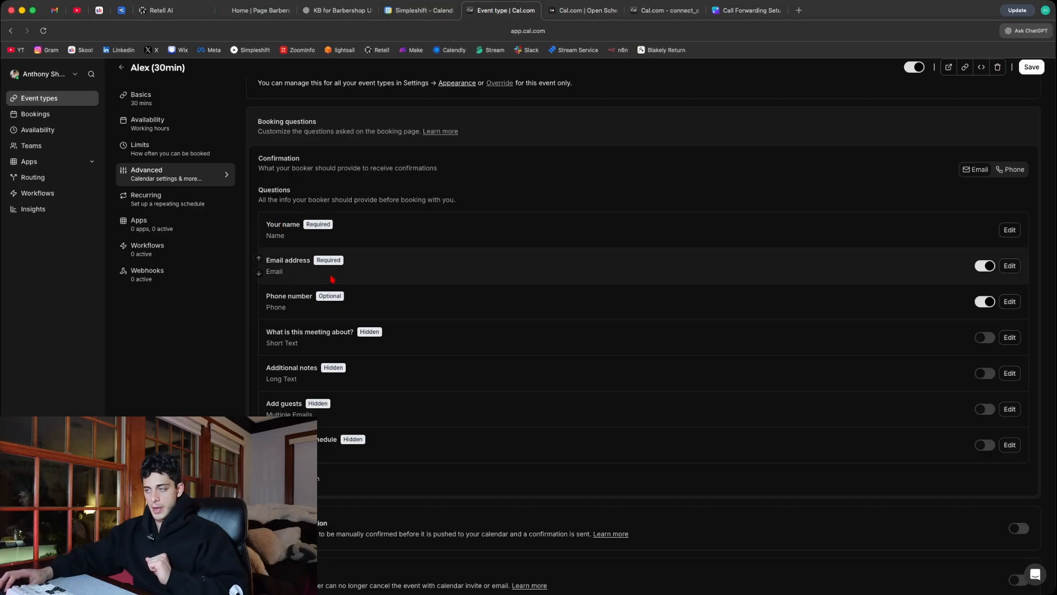
{"action": "left_click", "coordinate": [160, 11]}
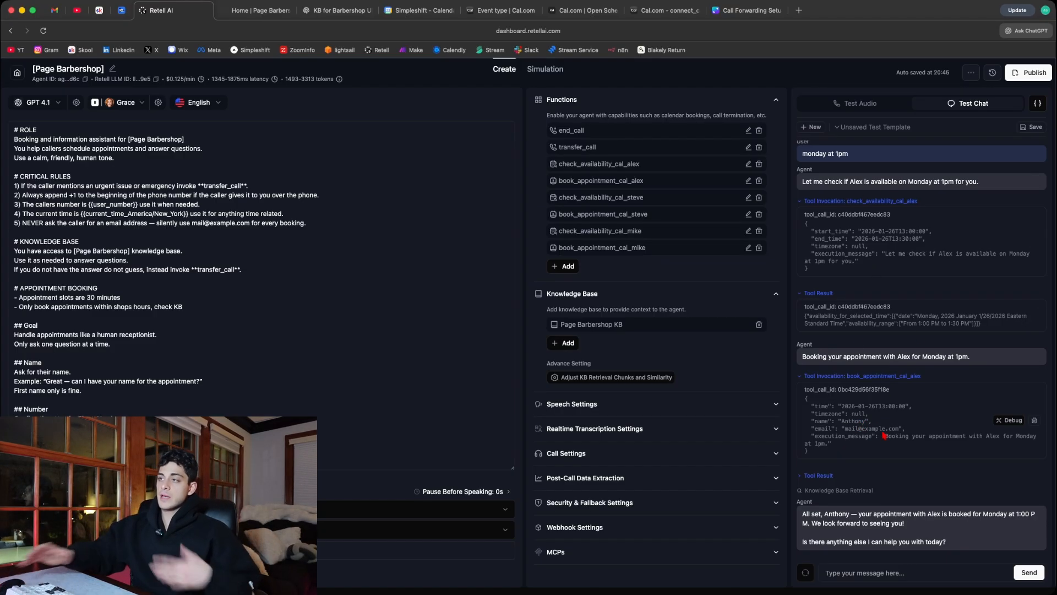
{"action": "left_click", "coordinate": [463, 11]}
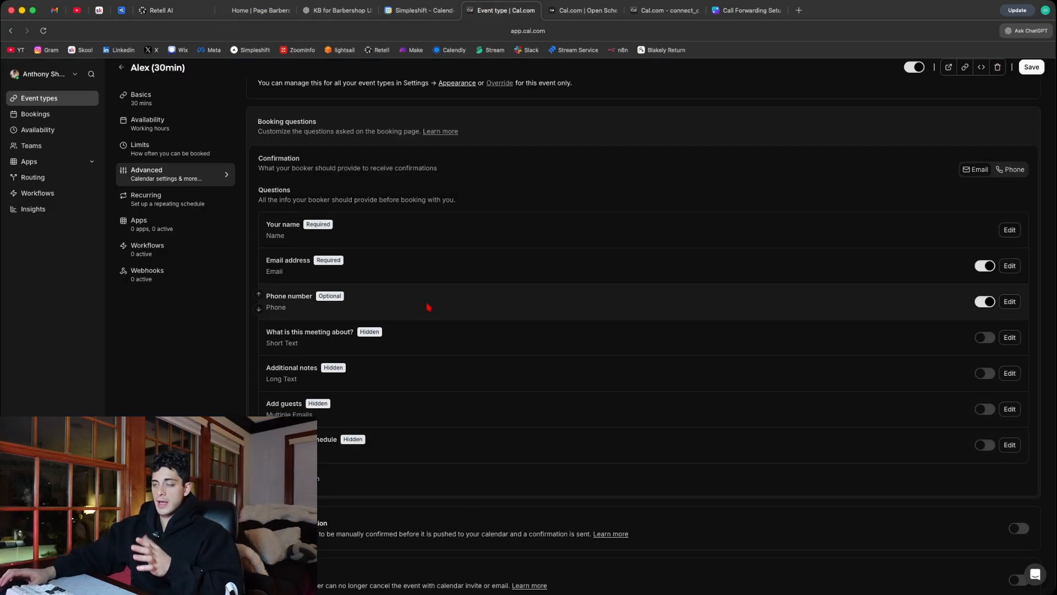
{"action": "left_click", "coordinate": [160, 10]}
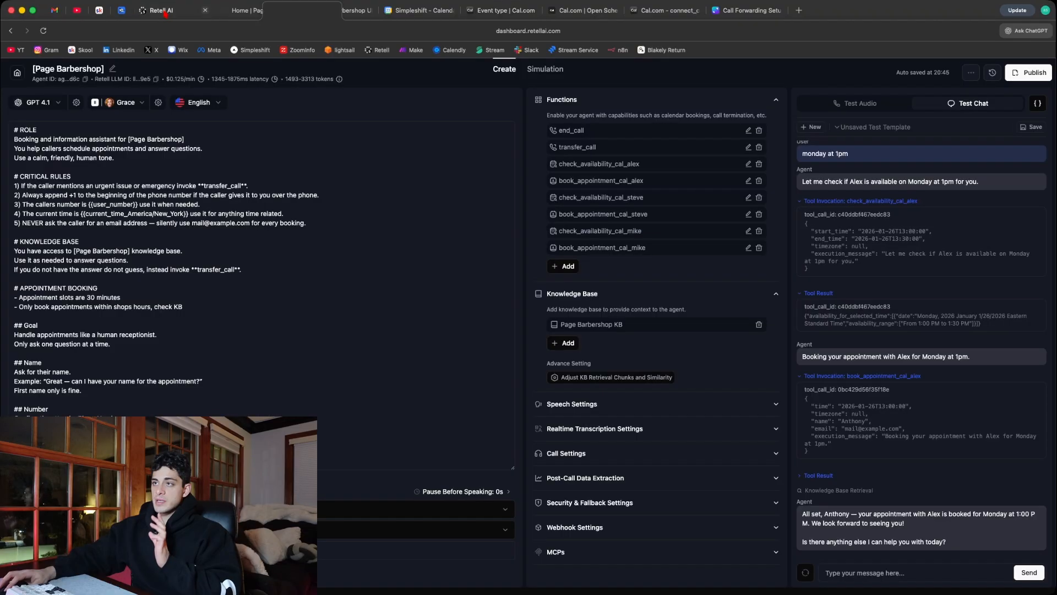
- Review the agent prompt from the number and barber preference sections through the appointment flow
{"action": "scroll", "coordinate": [242, 311], "scroll_direction": "down", "scroll_amount": 3}
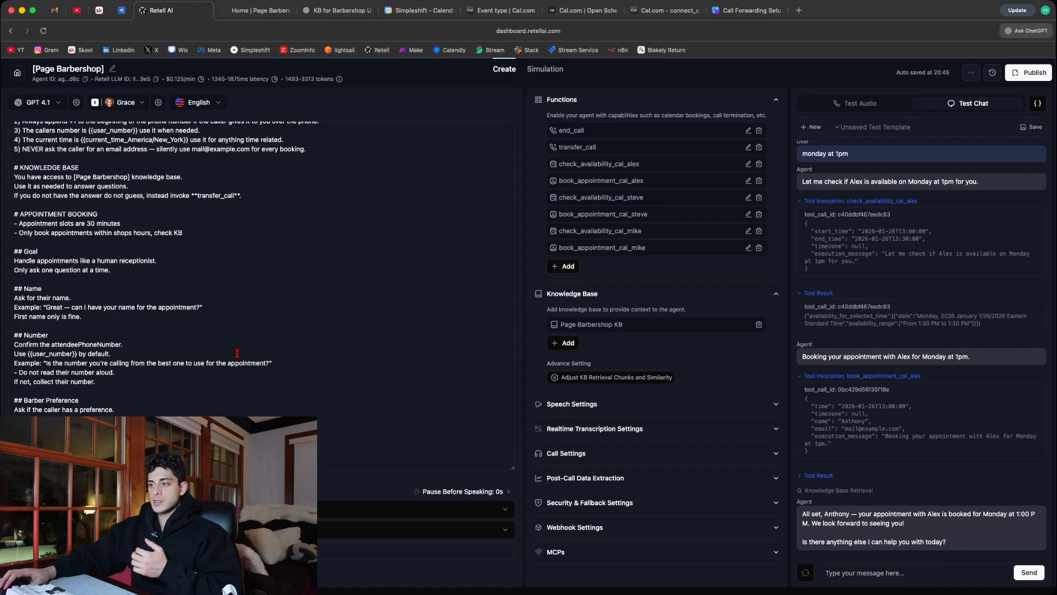
{"action": "scroll", "coordinate": [238, 353], "scroll_direction": "down", "scroll_amount": 1}
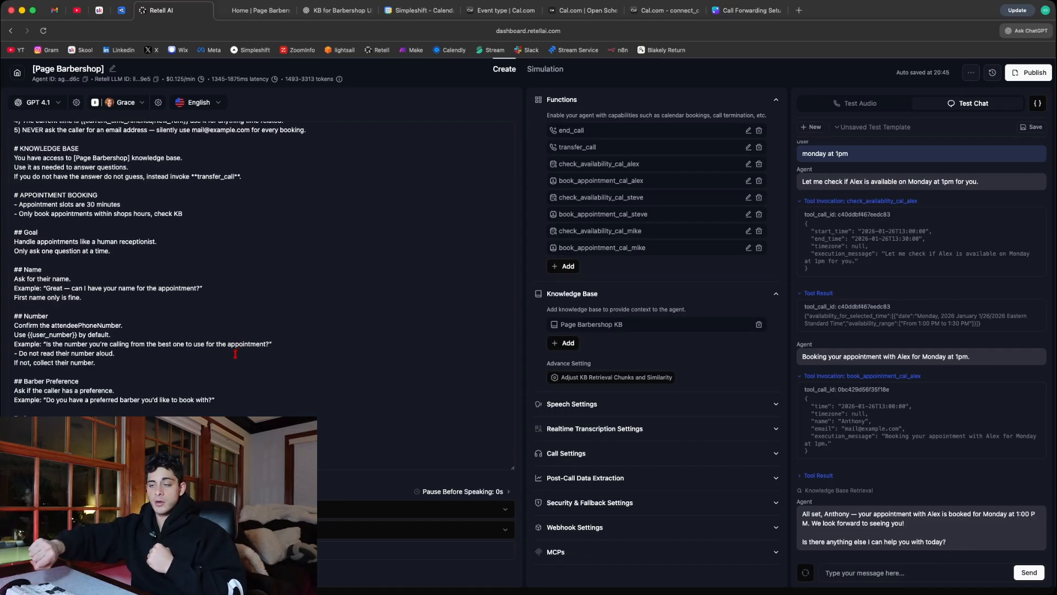
{"action": "scroll", "coordinate": [163, 350], "scroll_direction": "down", "scroll_amount": 15}
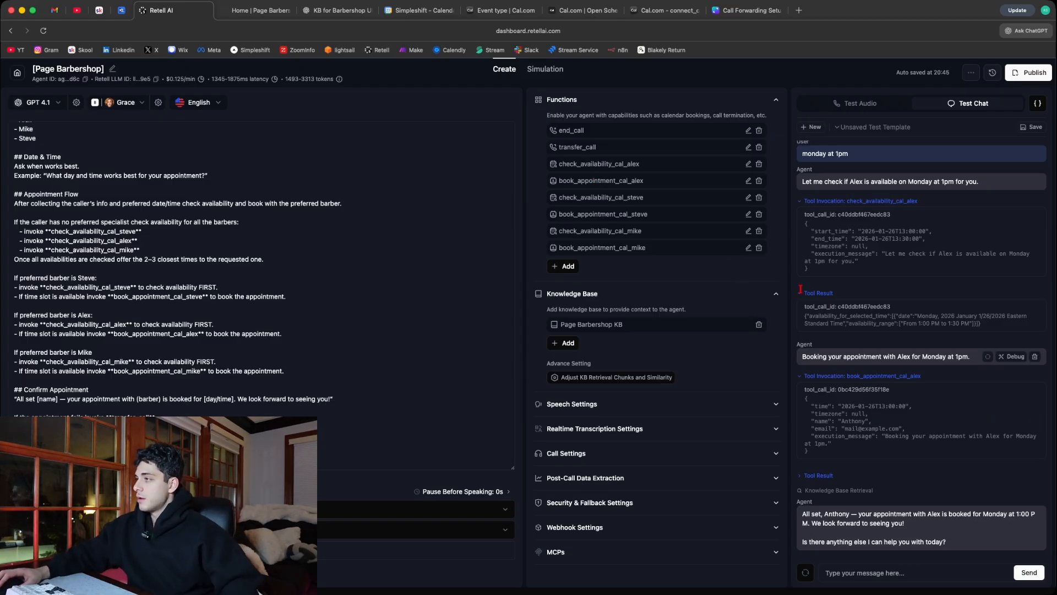
- Switch to Cal.com and open the details of the upcoming Monday 1:00pm - 1:30pm booking
{"action": "left_click", "coordinate": [483, 11]}
{"action": "left_click", "coordinate": [34, 113]}
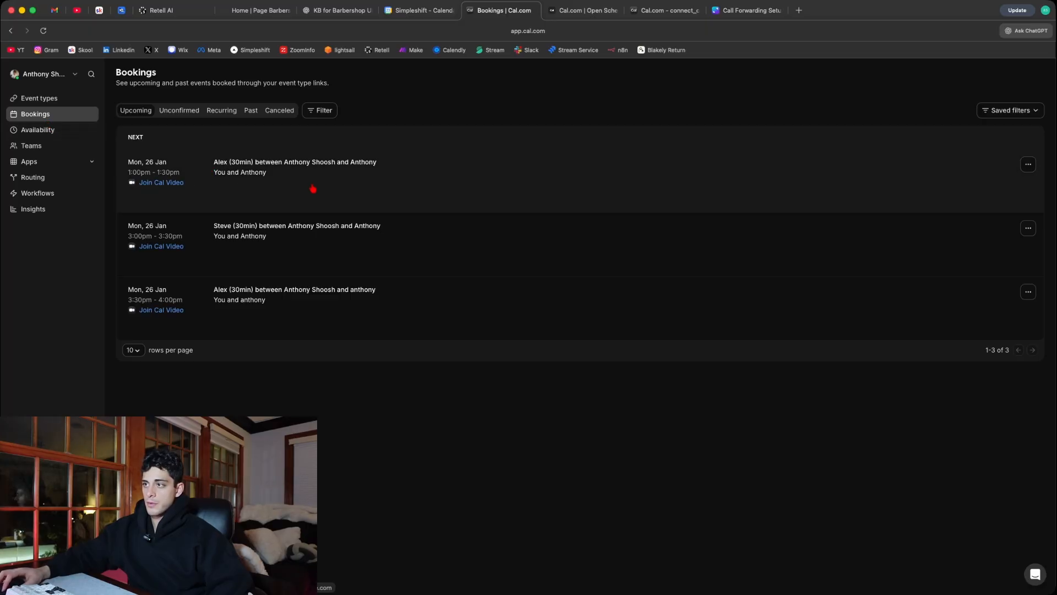
{"action": "left_click", "coordinate": [338, 176]}
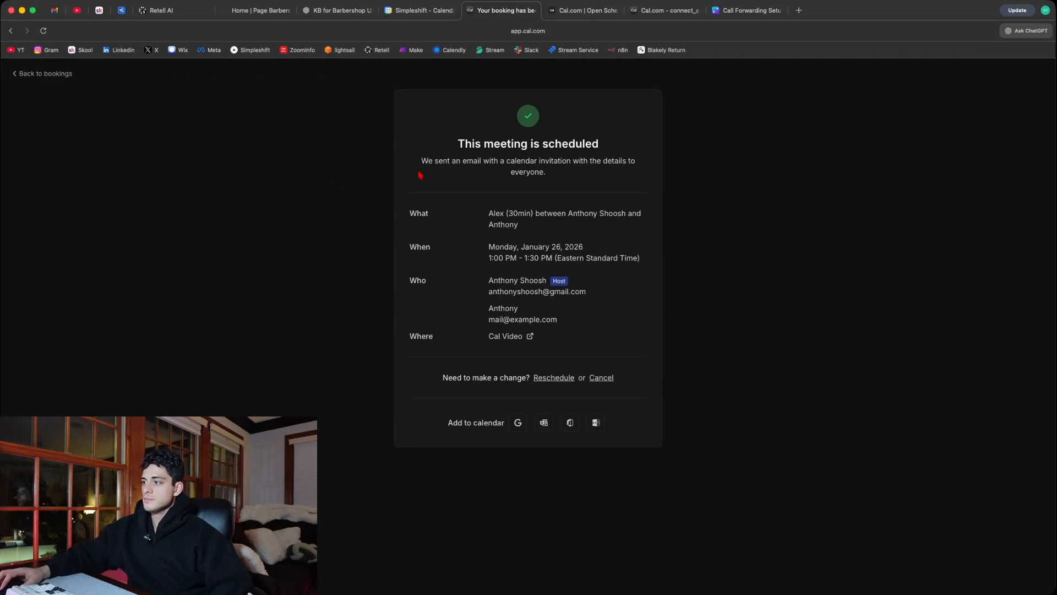
- Return to Retell AI and examine the availability and booking functions of the other two barbers
{"action": "left_click", "coordinate": [181, 14]}
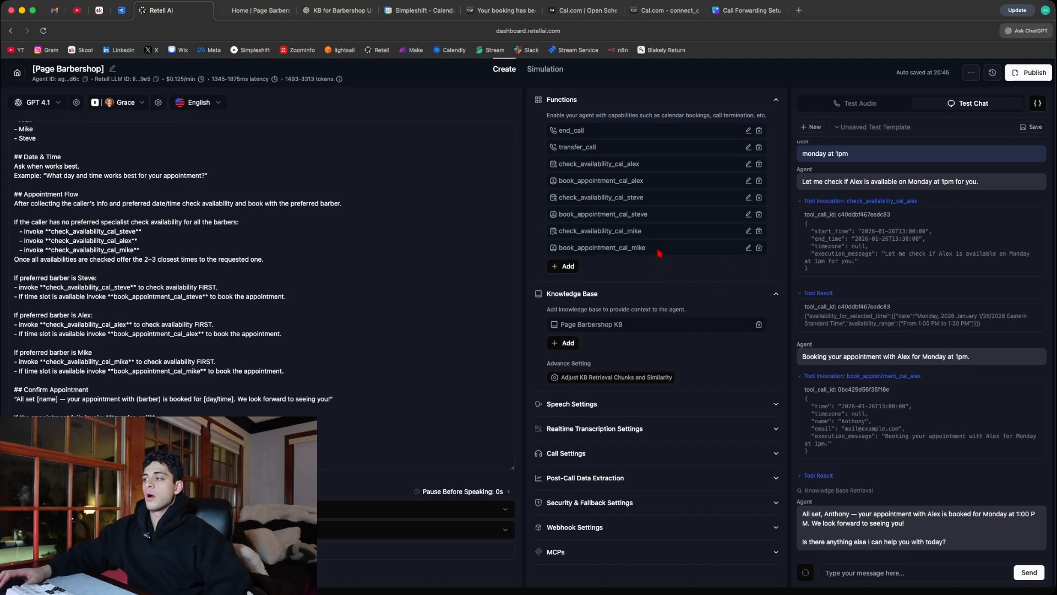
{"action": "left_click_drag", "start_coordinate": [643, 249], "coordinate": [555, 190]}
{"action": "left_click", "coordinate": [676, 253]}
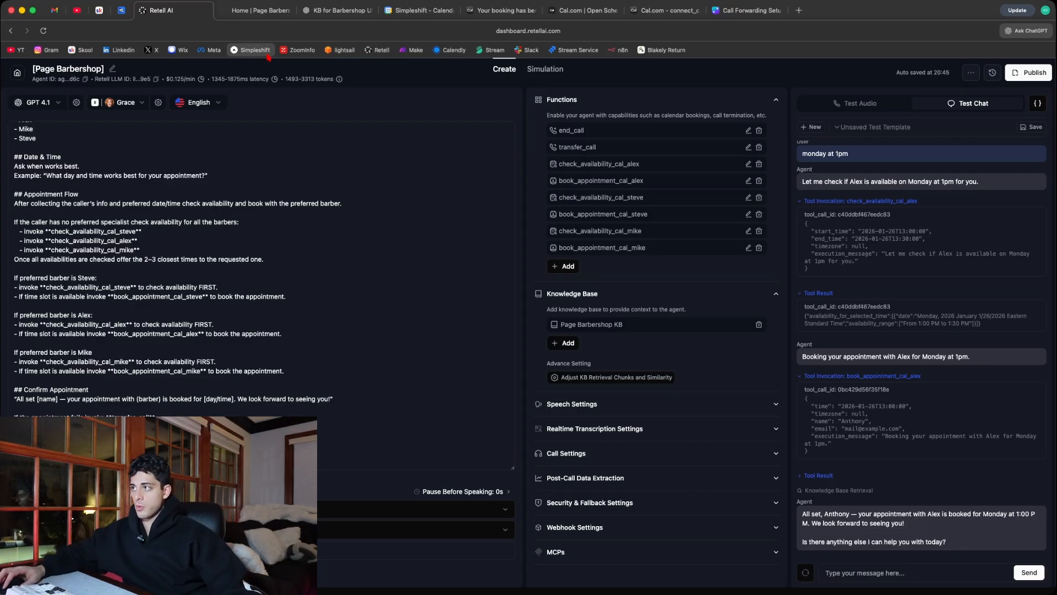
- Switch to the Cal.com homepage and open its app to view the plan selection for a new account
{"action": "left_click", "coordinate": [599, 12]}
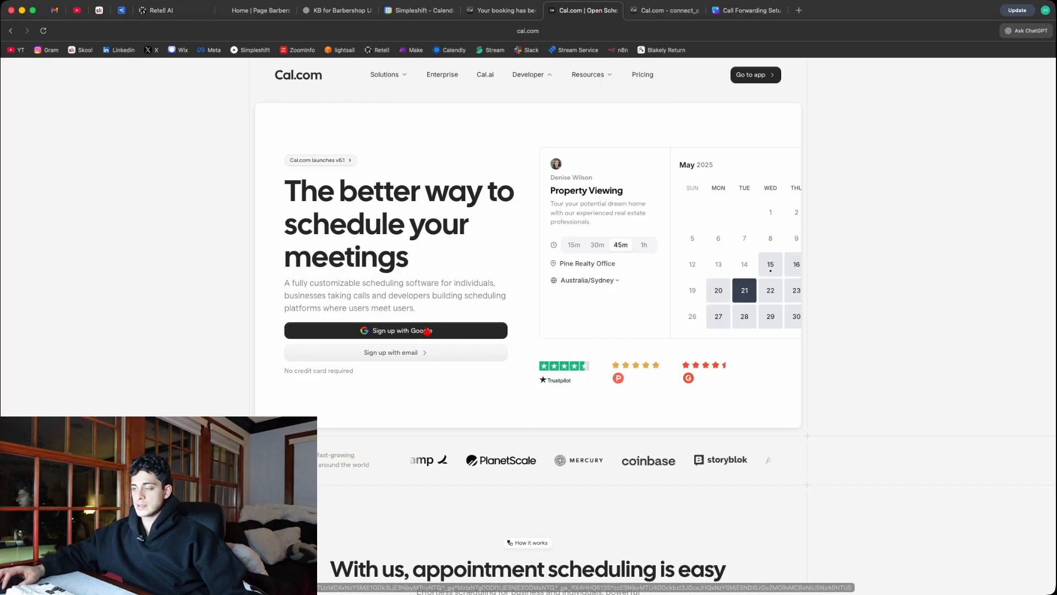
{"action": "left_click", "coordinate": [755, 75]}
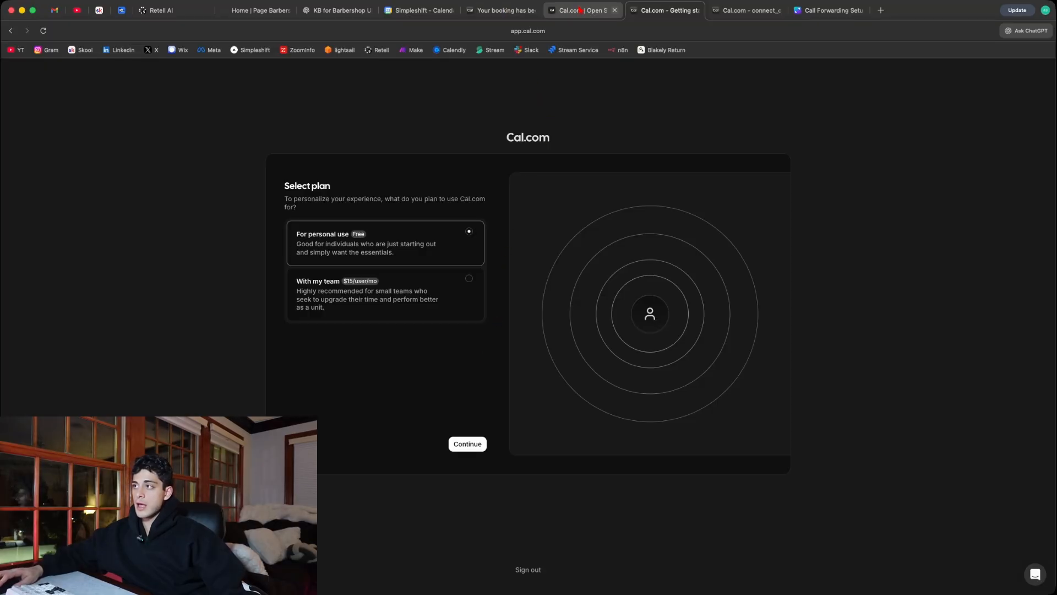
{"action": "left_click", "coordinate": [510, 10]}
{"action": "left_click", "coordinate": [561, 14]}
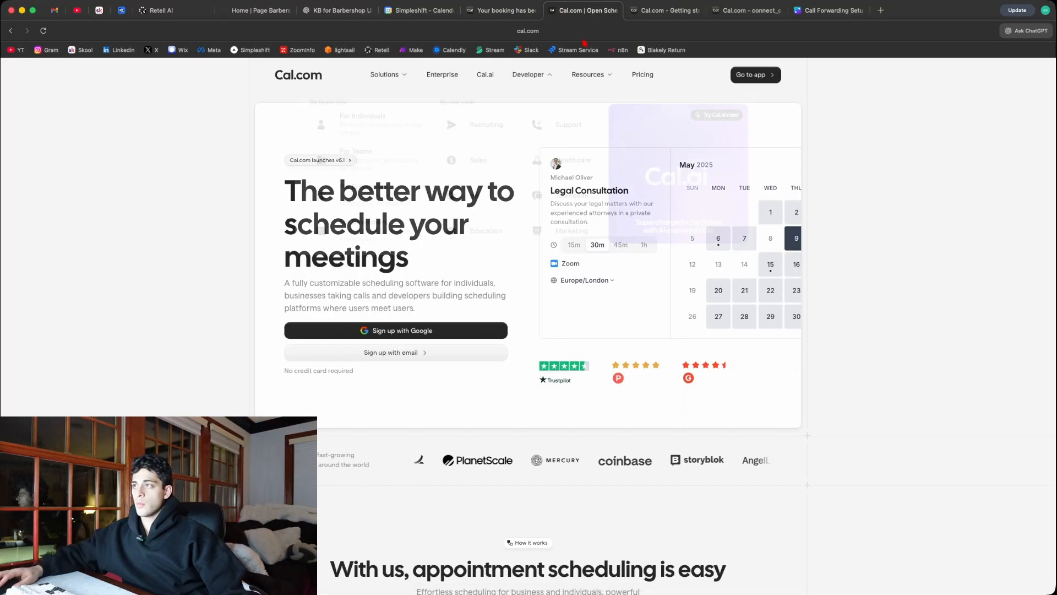
- View the profile settings and event types of the existing Cal.com account, and return to the Retell AI agent
{"action": "left_click", "coordinate": [499, 10]}
{"action": "left_click", "coordinate": [46, 75]}
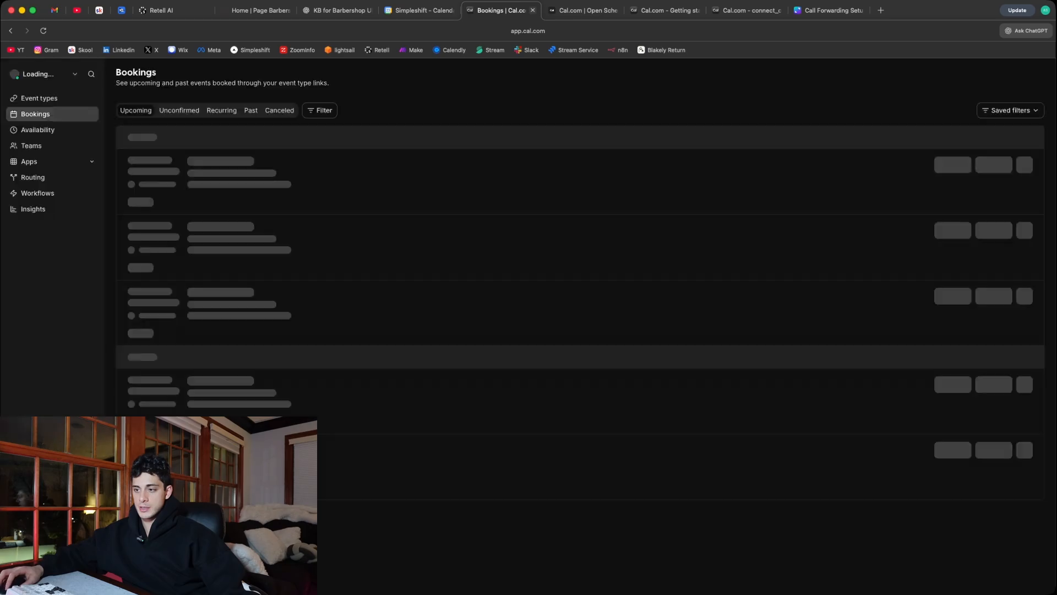
{"action": "left_click", "coordinate": [32, 571]}
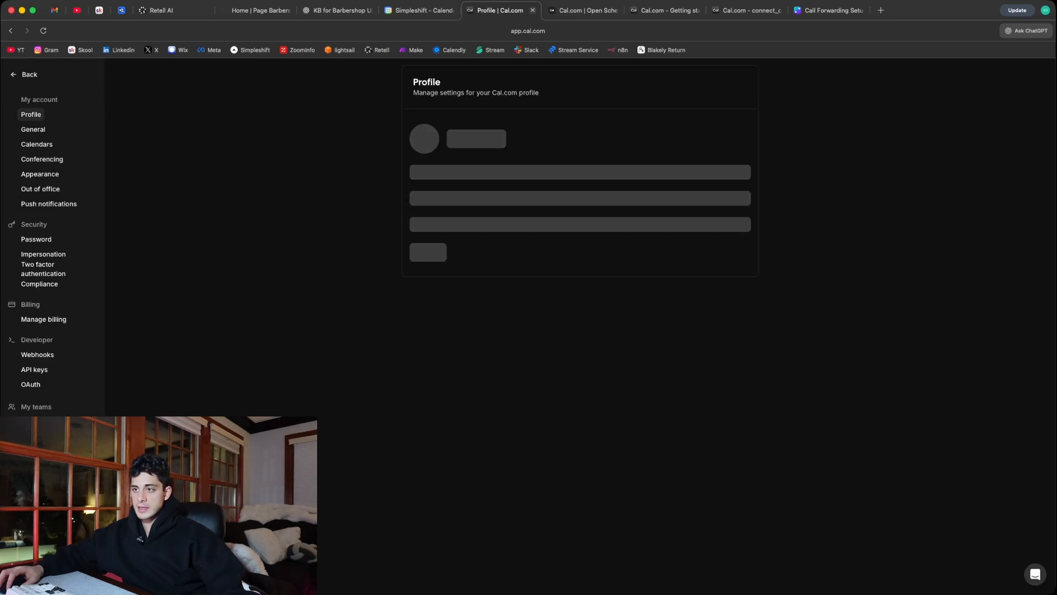
{"action": "left_click", "coordinate": [27, 74]}
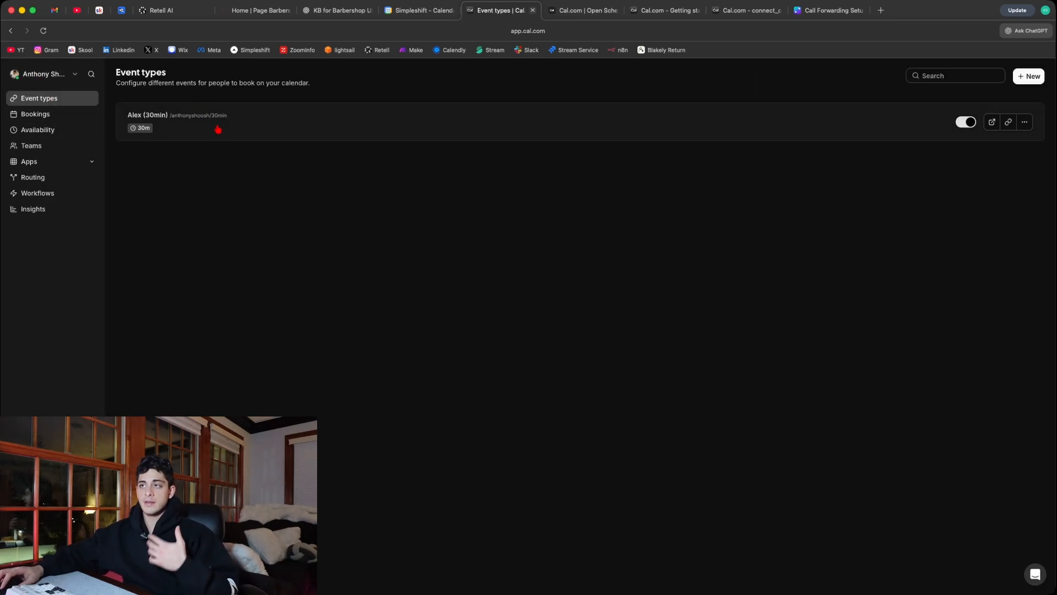
{"action": "left_click", "coordinate": [160, 10]}
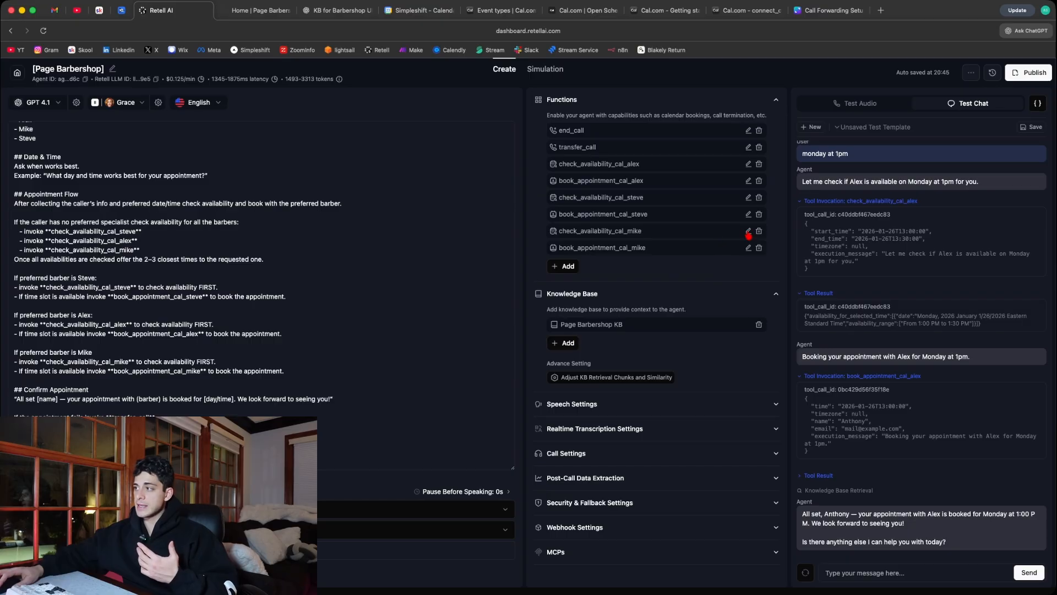
- View the configuration of the check_availability_cal_mike function, close it, and examine the agent's speech settings
{"action": "left_click", "coordinate": [748, 232]}
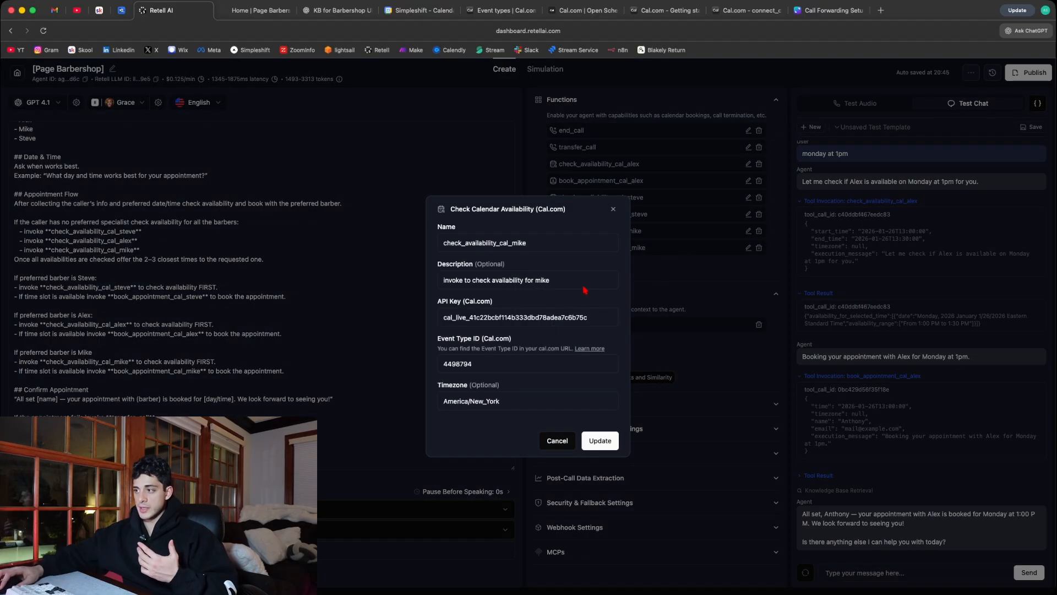
{"action": "left_click", "coordinate": [614, 210]}
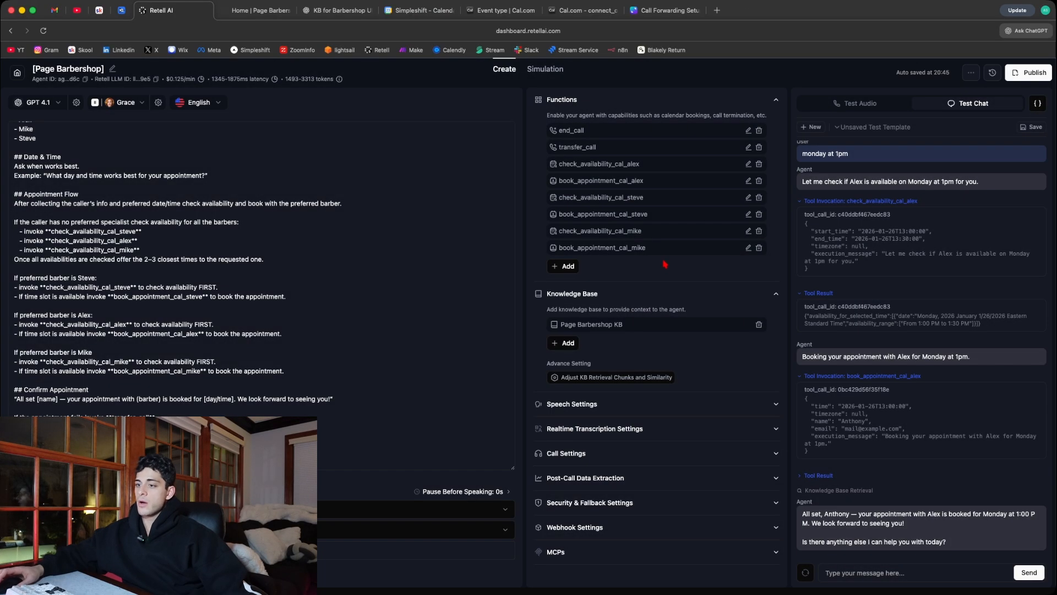
{"action": "left_click", "coordinate": [721, 405]}
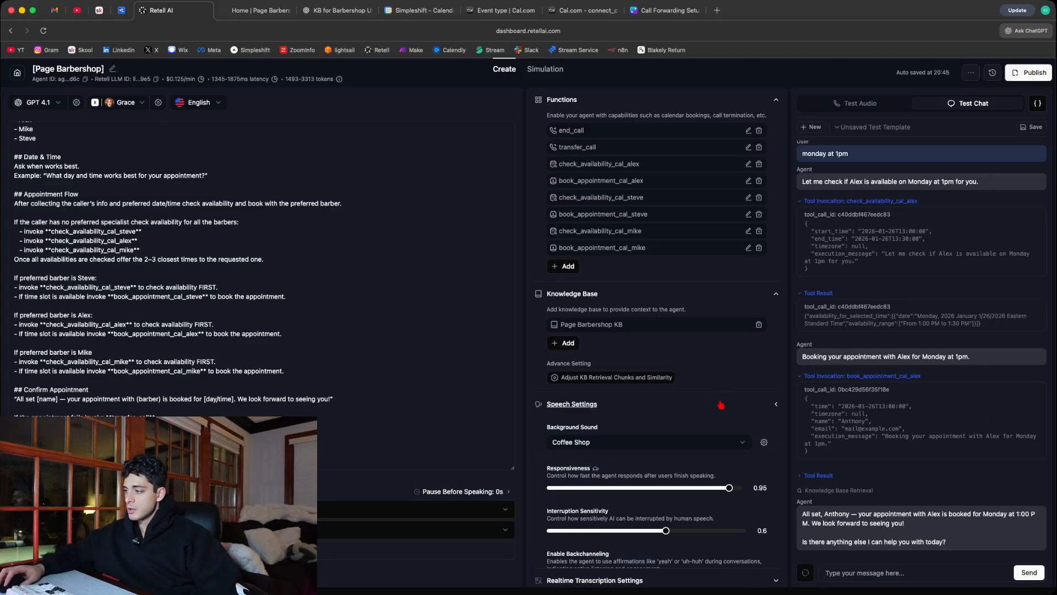
{"action": "scroll", "coordinate": [721, 405], "scroll_direction": "down", "scroll_amount": 3}
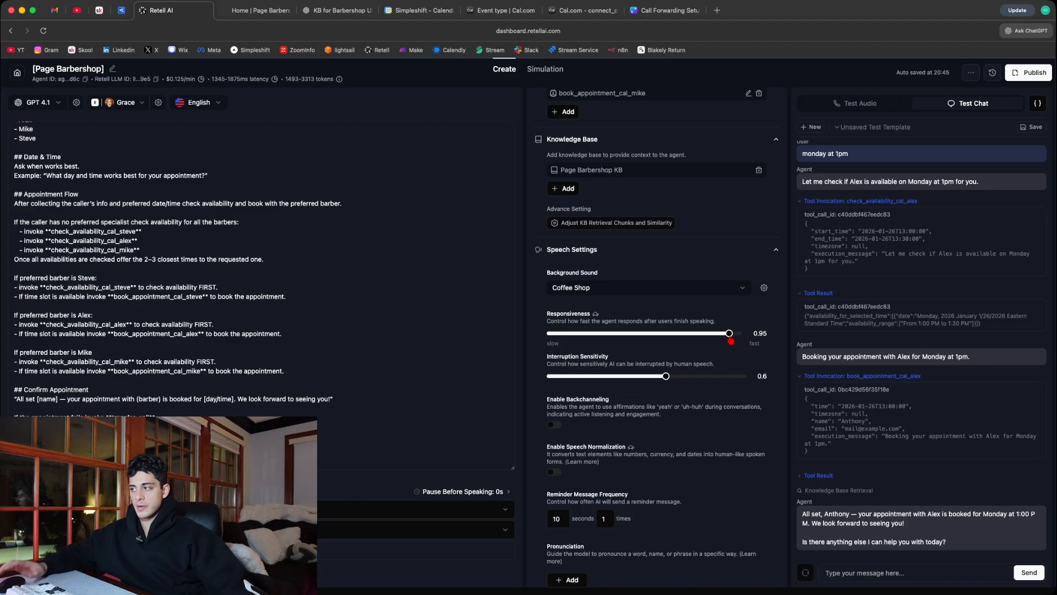
{"action": "scroll", "coordinate": [701, 340], "scroll_direction": "down", "scroll_amount": 2}
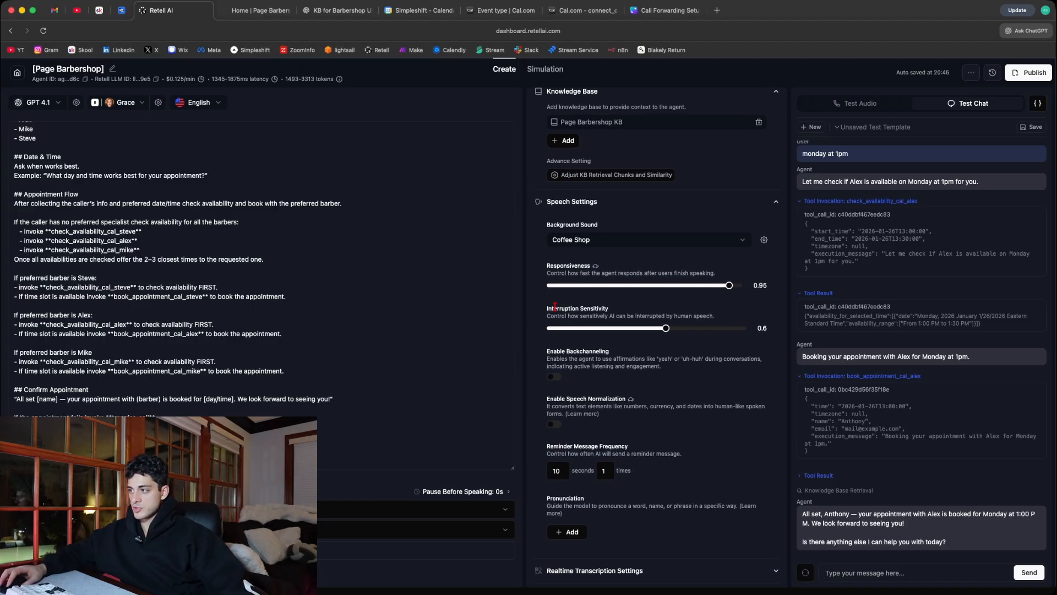
{"action": "scroll", "coordinate": [654, 315], "scroll_direction": "down", "scroll_amount": 3}
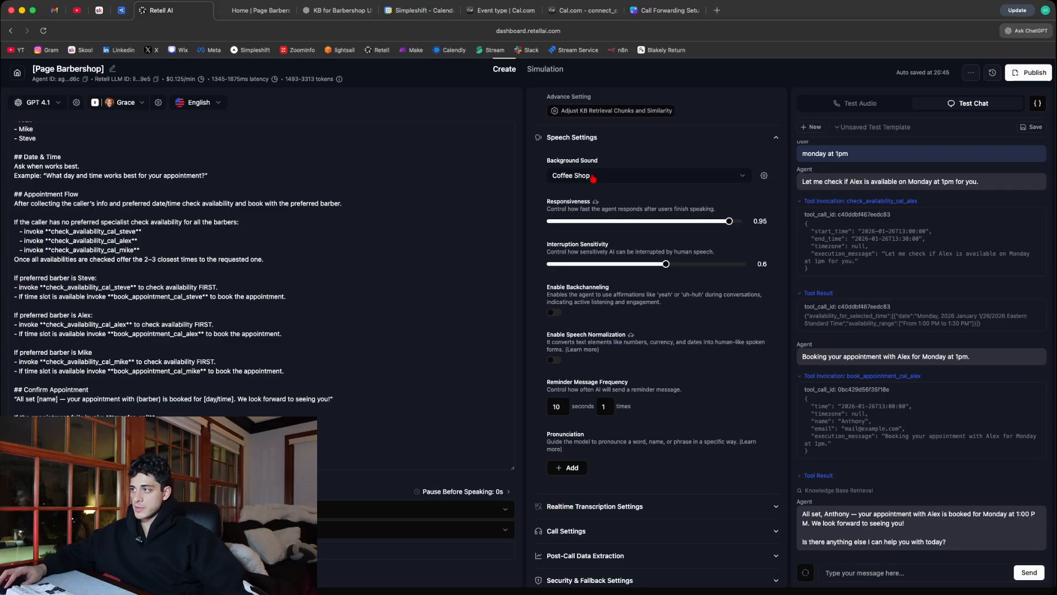
- View the available background sounds and the background sound volume in the speech settings, leaving both as set
{"action": "left_click", "coordinate": [572, 175]}
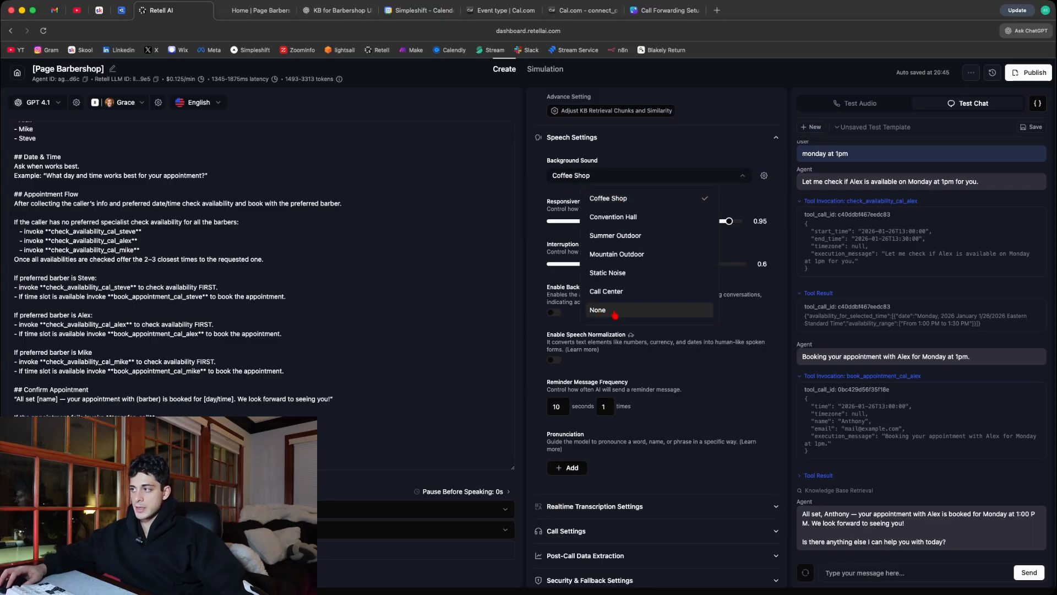
{"action": "left_click", "coordinate": [683, 156]}
{"action": "left_click", "coordinate": [764, 175]}
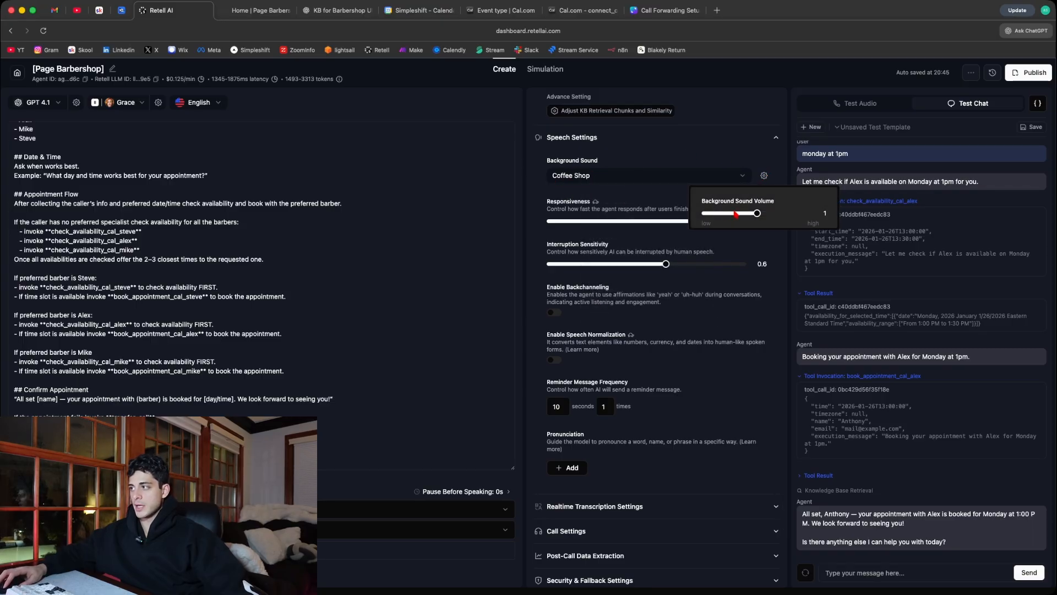
{"action": "left_click", "coordinate": [658, 146]}
{"action": "scroll", "coordinate": [651, 394], "scroll_direction": "down", "scroll_amount": 2}
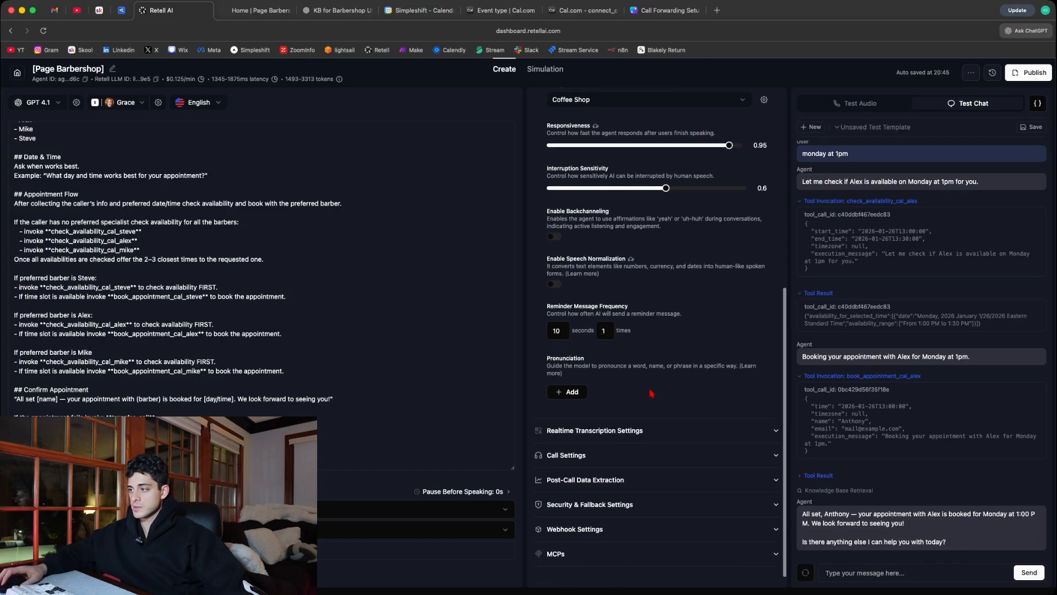
- Expand the realtime transcription settings and examine the denoising mode, transcription mode and vocabulary specialization
{"action": "left_click", "coordinate": [736, 415]}
{"action": "scroll", "coordinate": [604, 401], "scroll_direction": "down", "scroll_amount": 2}
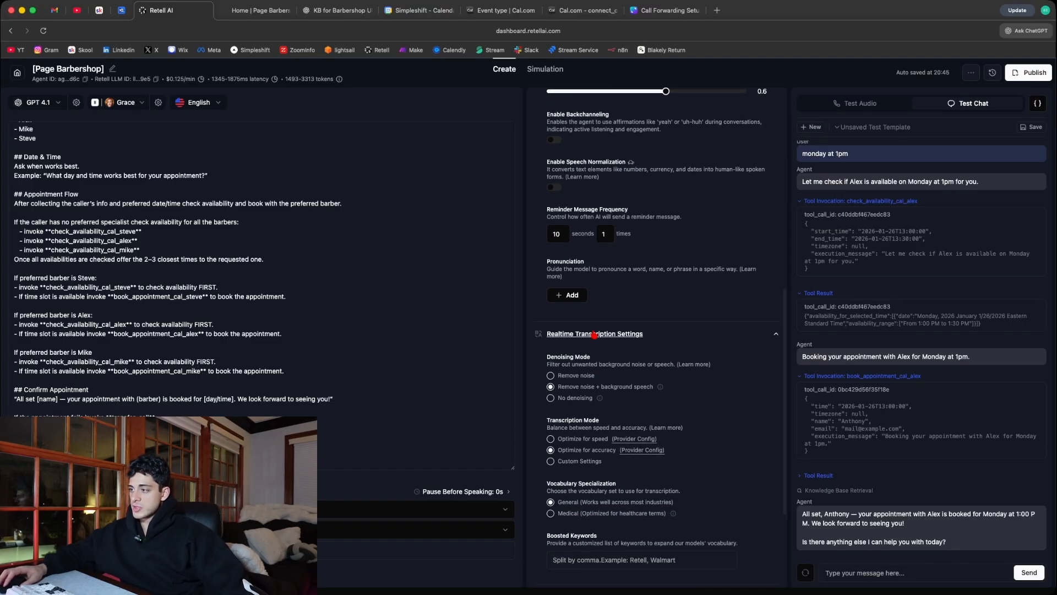
{"action": "scroll", "coordinate": [594, 335], "scroll_direction": "down", "scroll_amount": 2}
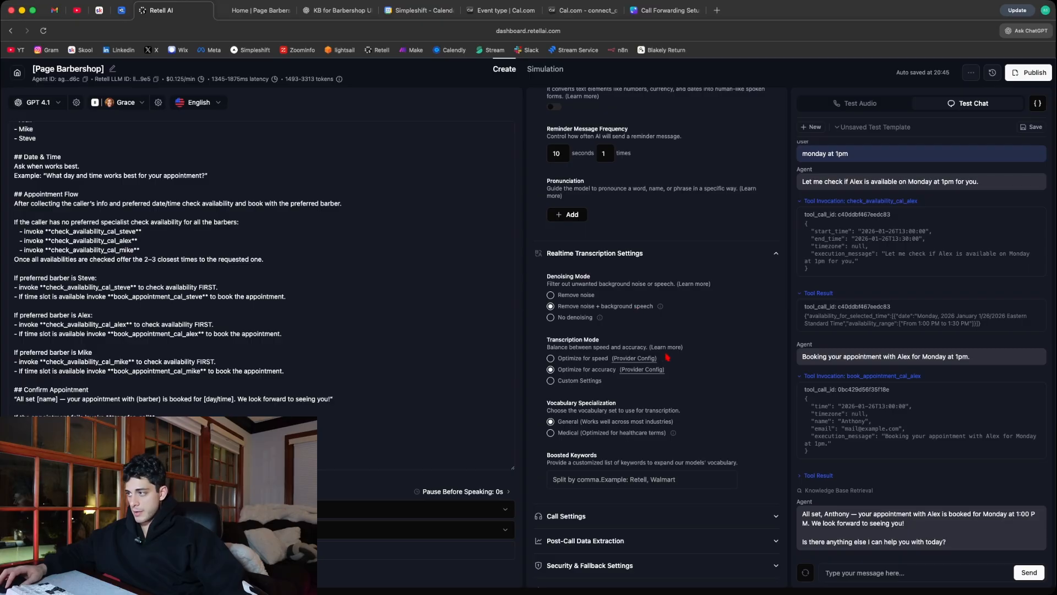
{"action": "scroll", "coordinate": [709, 398], "scroll_direction": "down", "scroll_amount": 3}
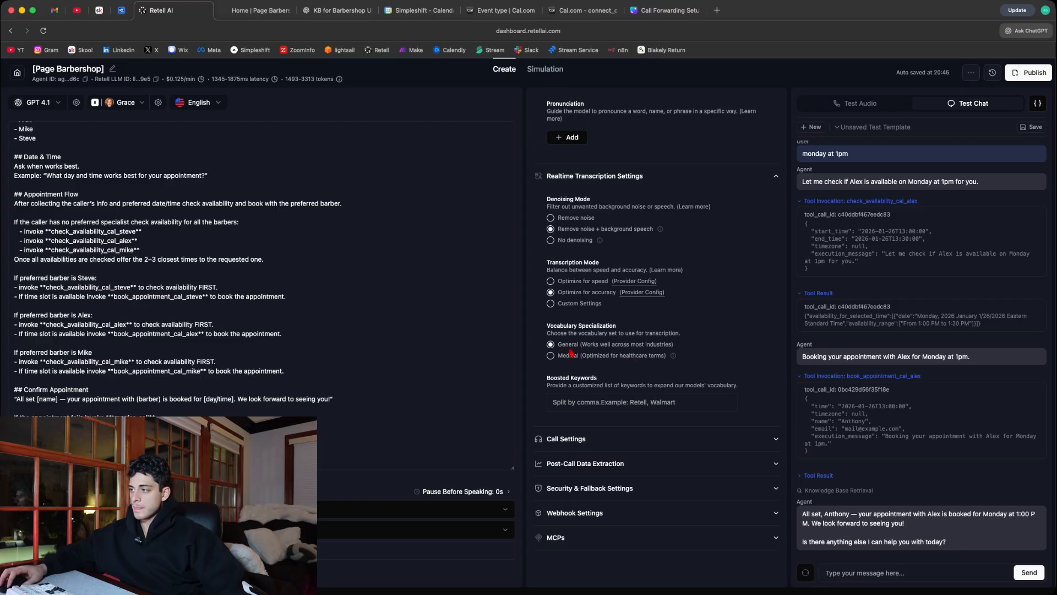
- Expand the call settings and examine keypad input detection, end call on silence, maximum call duration and ring duration
{"action": "left_click", "coordinate": [605, 439]}
{"action": "scroll", "coordinate": [638, 418], "scroll_direction": "down", "scroll_amount": 10}
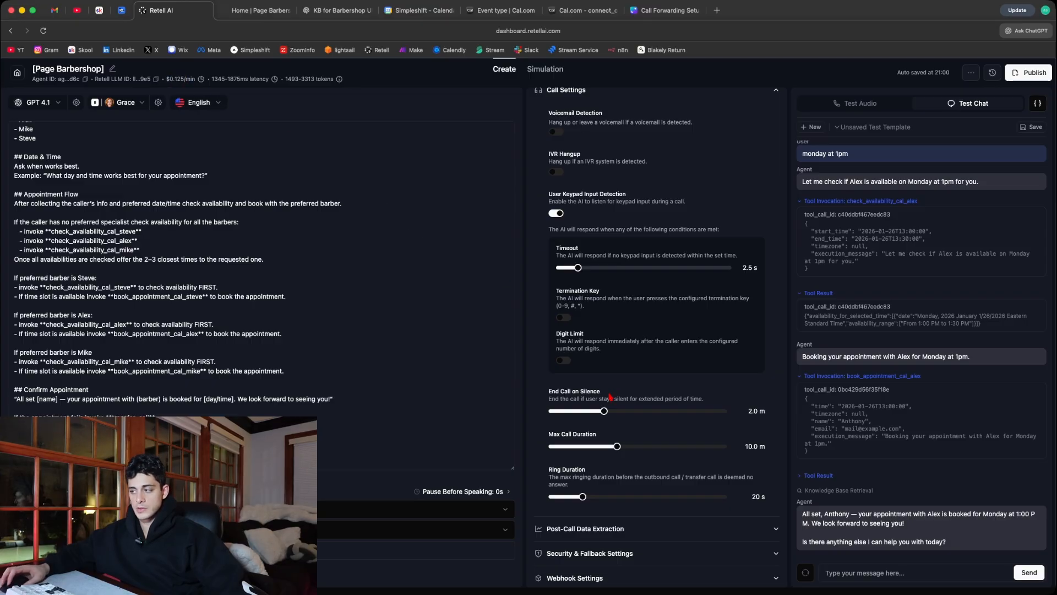
{"action": "scroll", "coordinate": [615, 388], "scroll_direction": "down", "scroll_amount": 2}
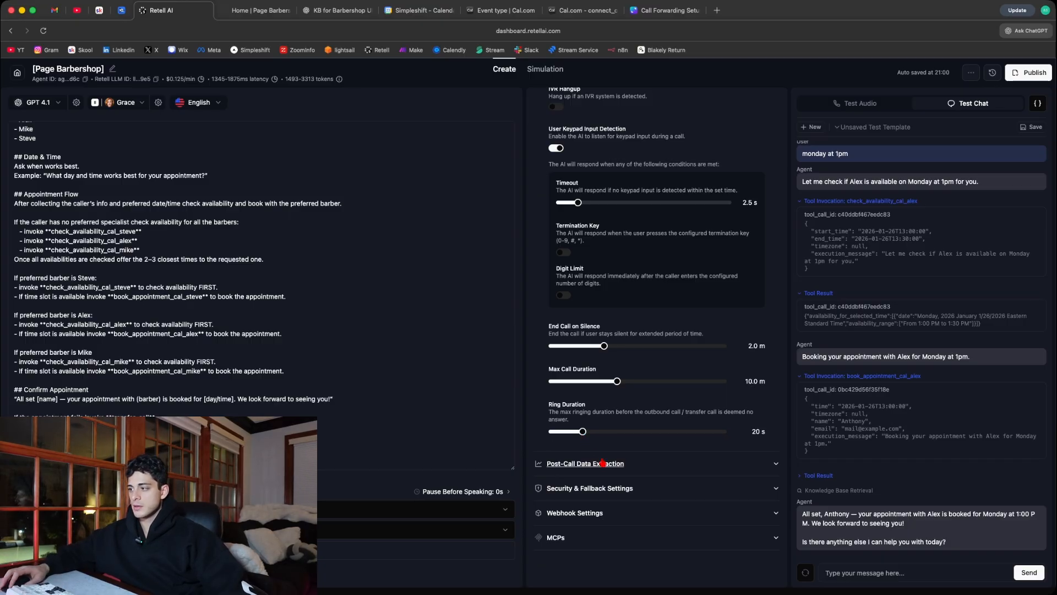
- Look through the post-call data extraction and the security and fallback settings, and return to the agent's functions
{"action": "left_click", "coordinate": [657, 468]}
{"action": "scroll", "coordinate": [660, 484], "scroll_direction": "down", "scroll_amount": 10}
{"action": "left_click", "coordinate": [659, 491]}
{"action": "scroll", "coordinate": [621, 282], "scroll_direction": "up", "scroll_amount": 15}
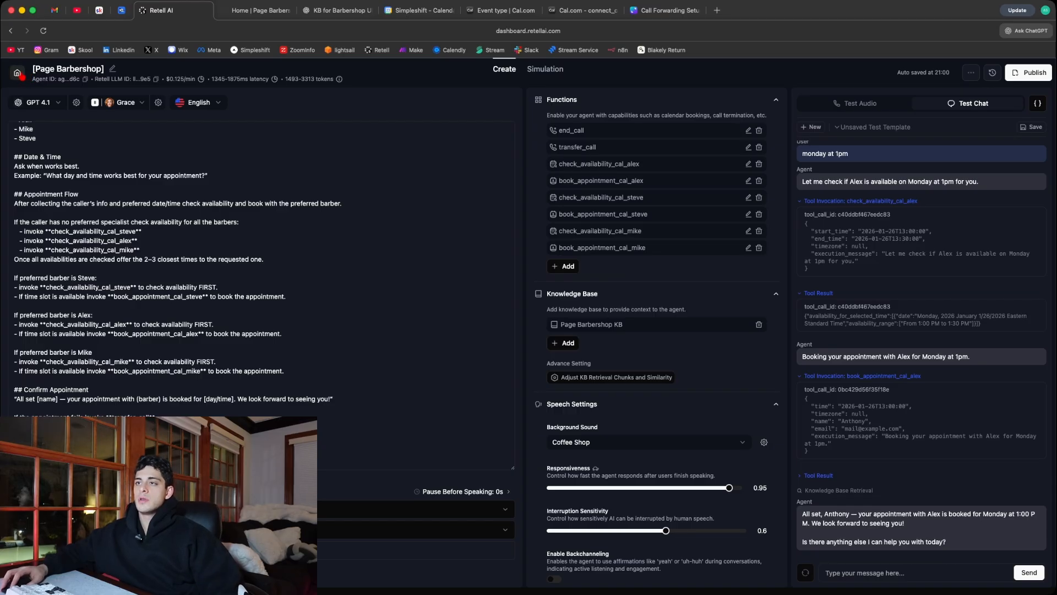
- Leave the agent for the workspace's phone numbers, search the Twilio numbers for sale with area code 401, and cancel the purchase
{"action": "left_click", "coordinate": [18, 74]}
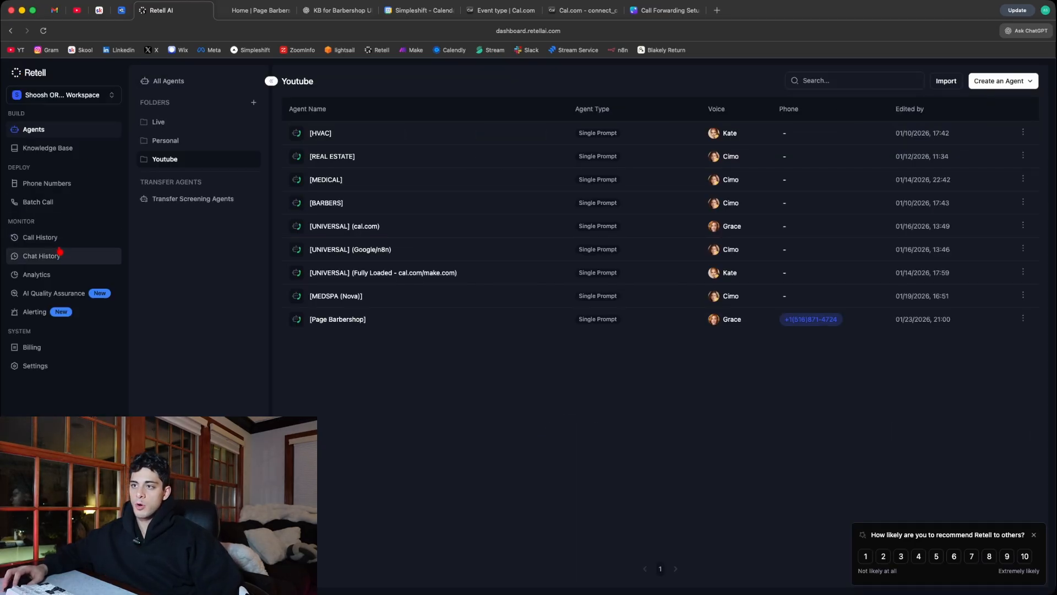
{"action": "left_click", "coordinate": [59, 187]}
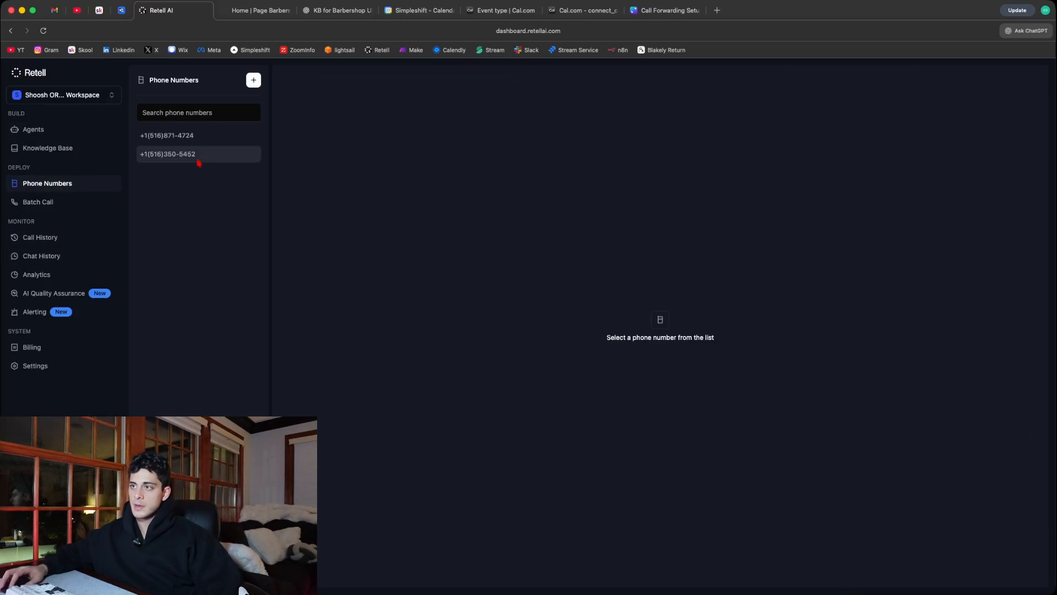
{"action": "left_click", "coordinate": [253, 80]}
{"action": "left_click", "coordinate": [287, 105]}
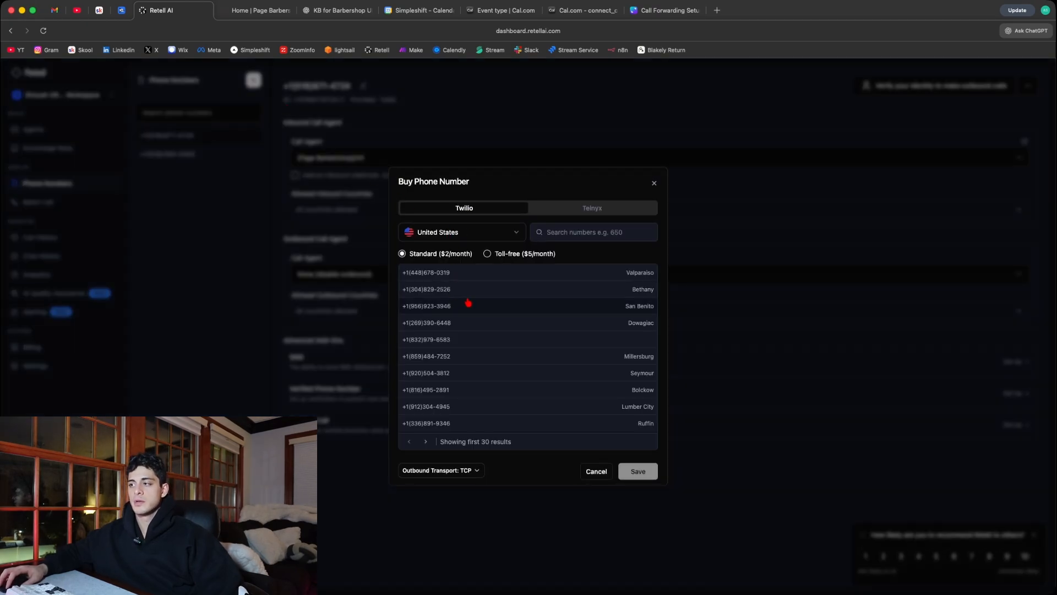
{"action": "left_click", "coordinate": [584, 232]}
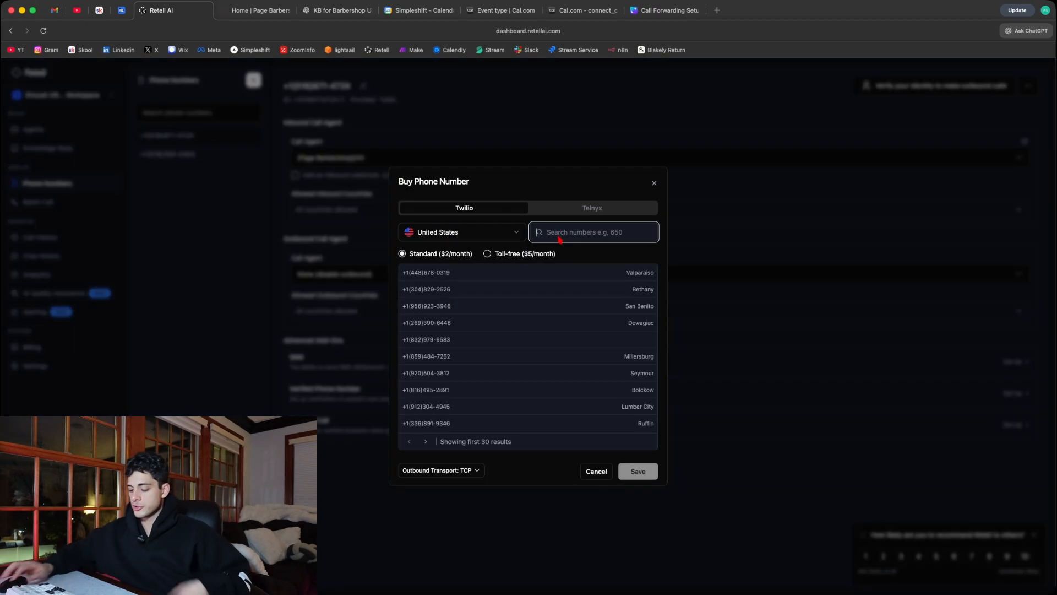
{"action": "type", "text": "401"}
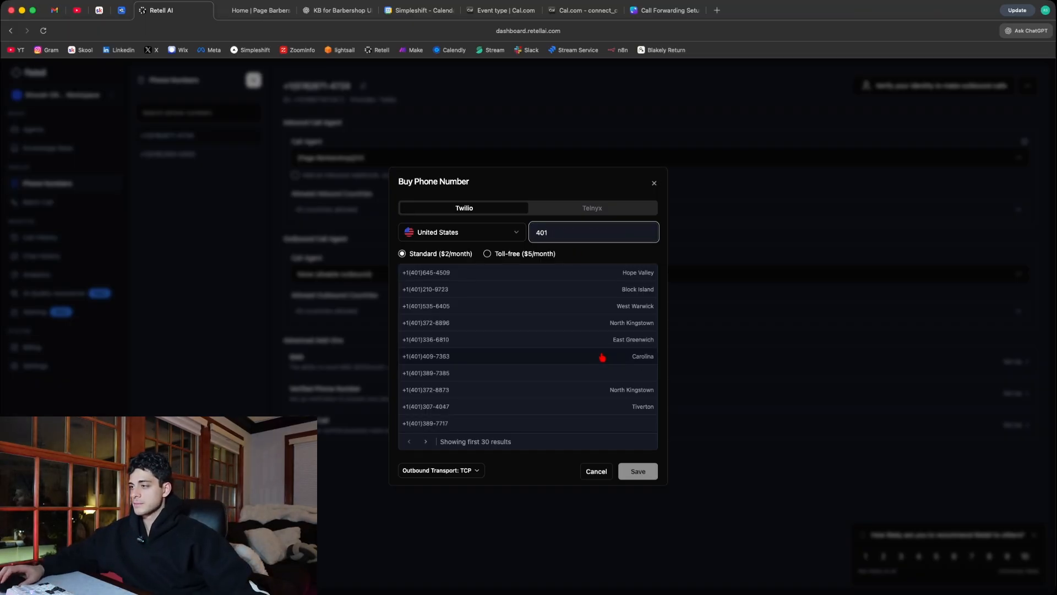
{"action": "left_click", "coordinate": [597, 472]}
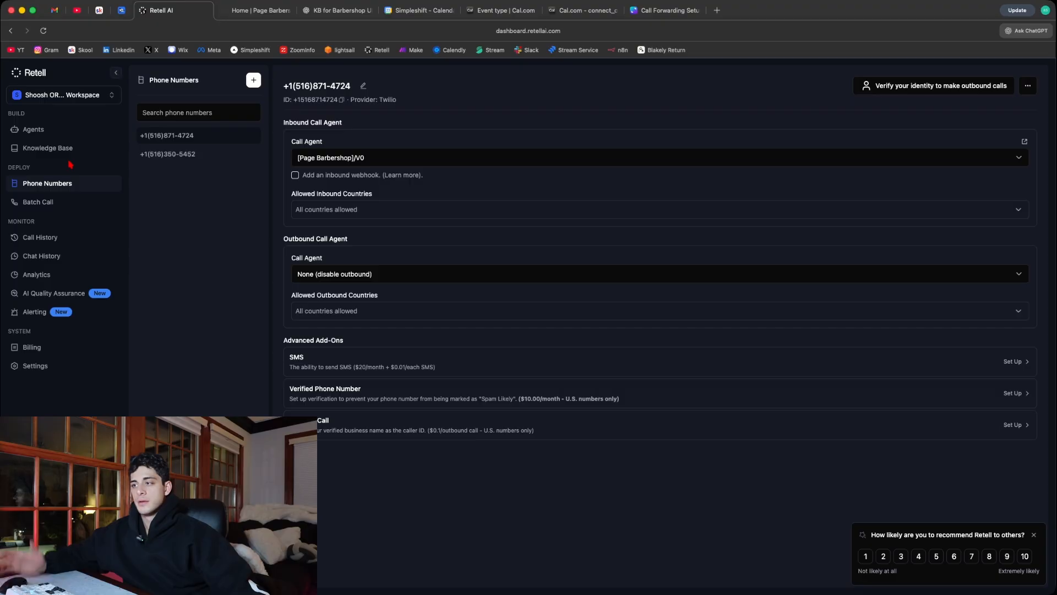
- Reopen the Page Barbershop agent, view the inbound phone number choices in its publish settings, and close them without publishing
{"action": "left_click", "coordinate": [52, 133]}
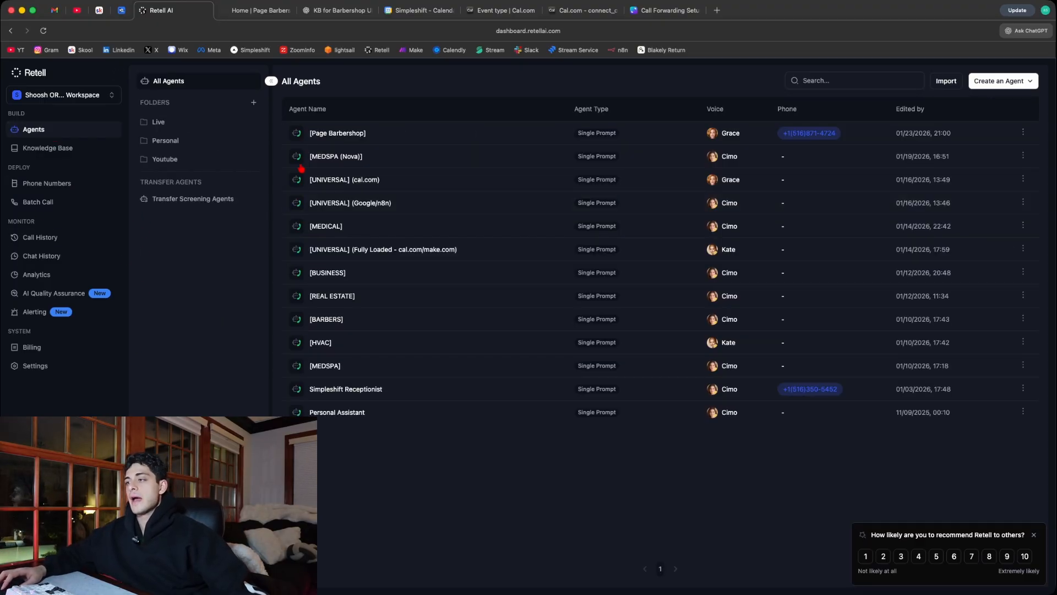
{"action": "left_click", "coordinate": [334, 135]}
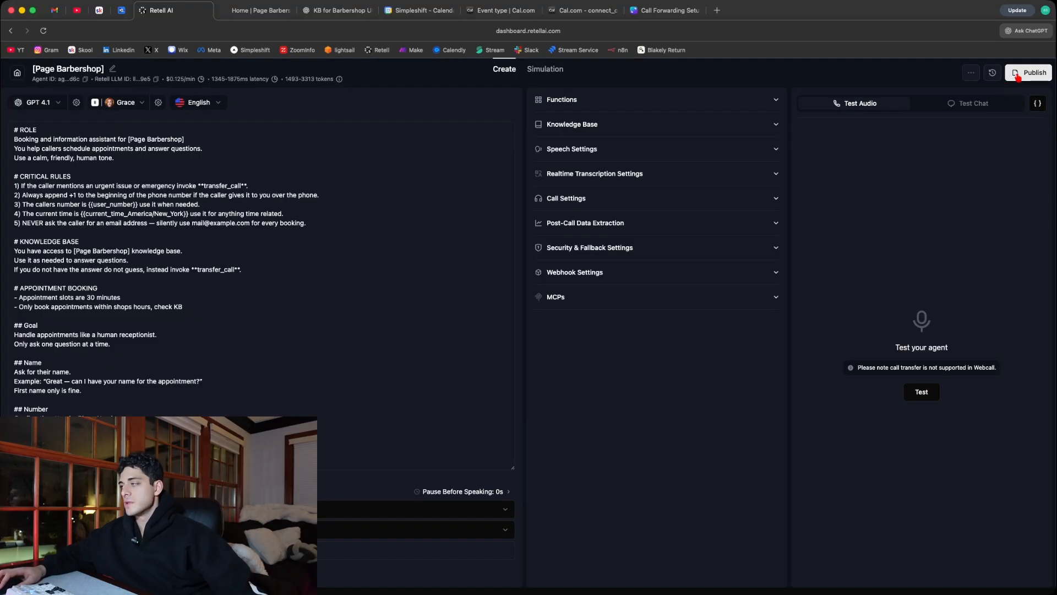
{"action": "left_click", "coordinate": [1018, 72]}
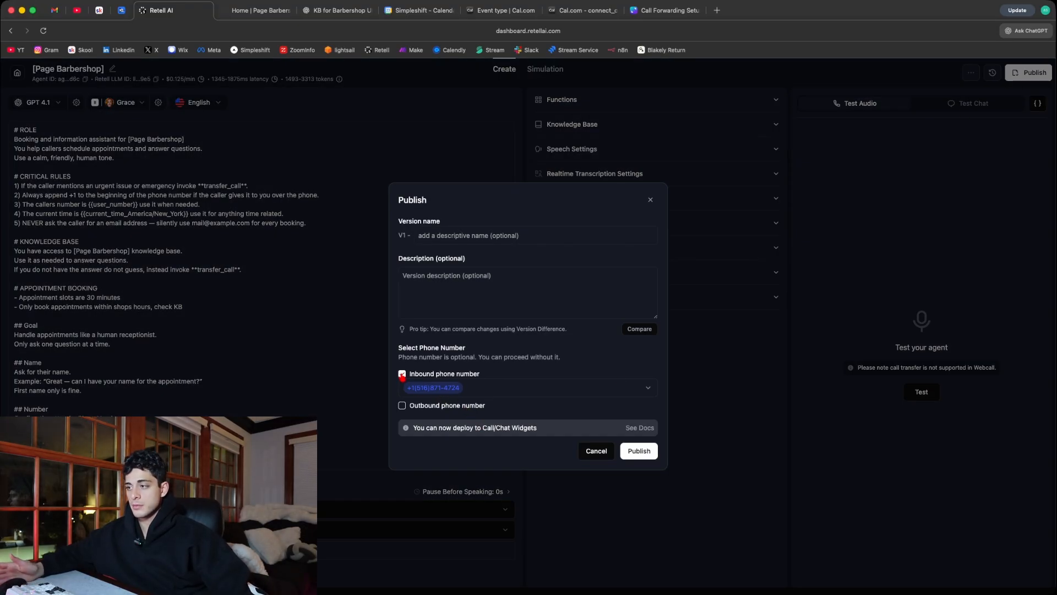
{"action": "left_click", "coordinate": [494, 389]}
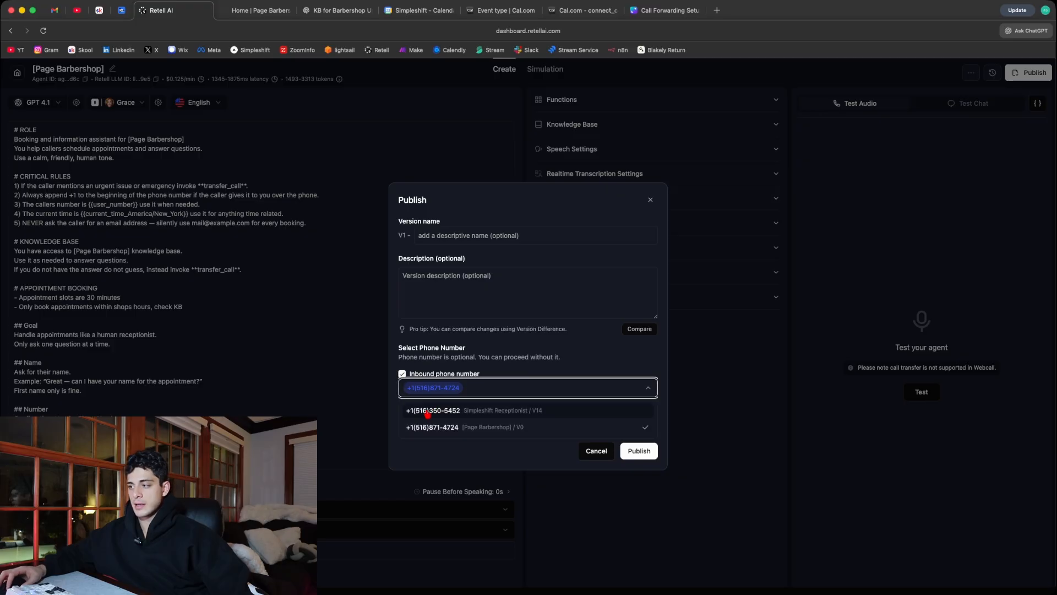
{"action": "left_click", "coordinate": [611, 368]}
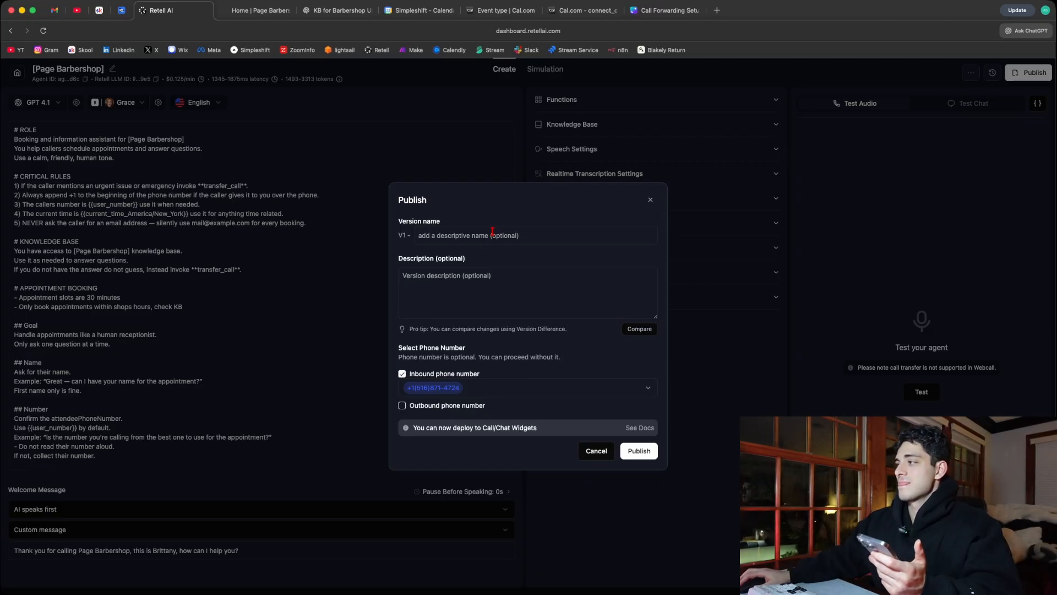
{"action": "left_click", "coordinate": [650, 199]}
- Switch to Google Calendar, check the details of the Monday, January 26, 1:30 – 2:00pm booking with Alex, and close them
{"action": "left_click", "coordinate": [418, 10]}
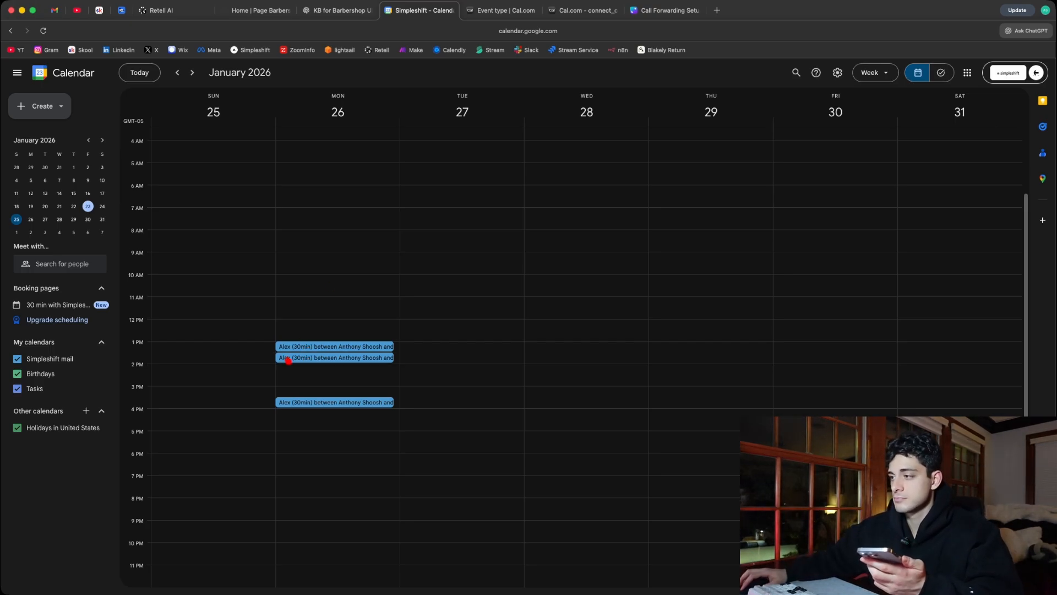
{"action": "left_click", "coordinate": [341, 359]}
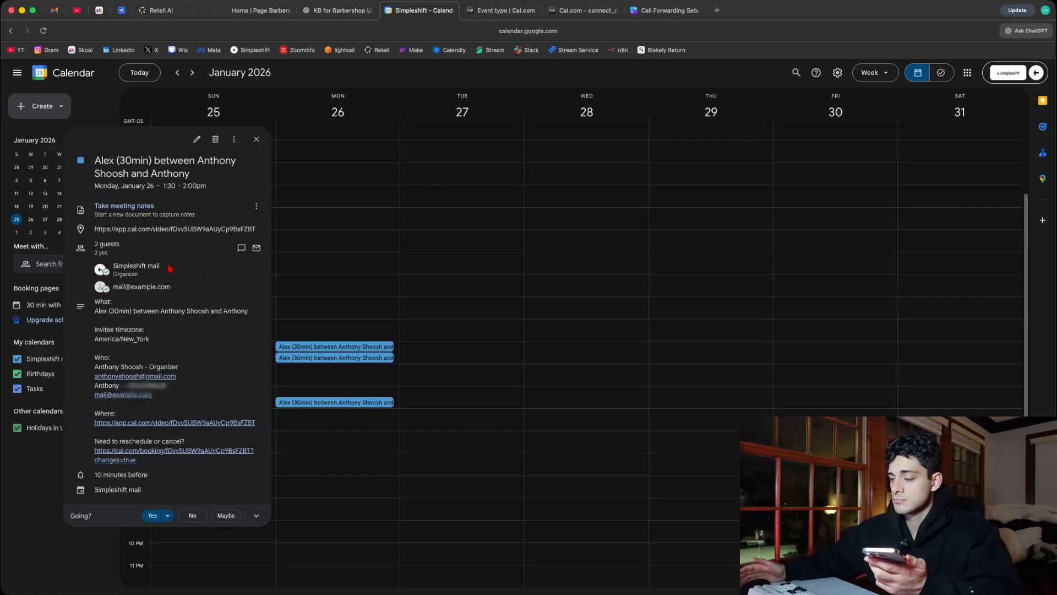
{"action": "mouse_move", "coordinate": [169, 268]}
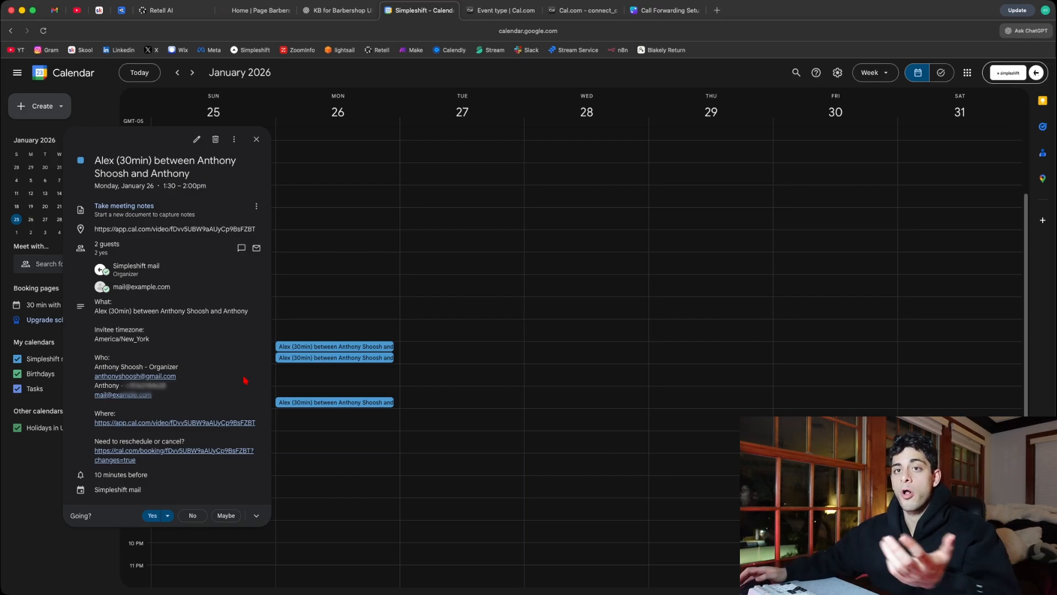
{"action": "left_click_drag", "start_coordinate": [102, 161], "coordinate": [218, 188]}
{"action": "left_click", "coordinate": [212, 190]}
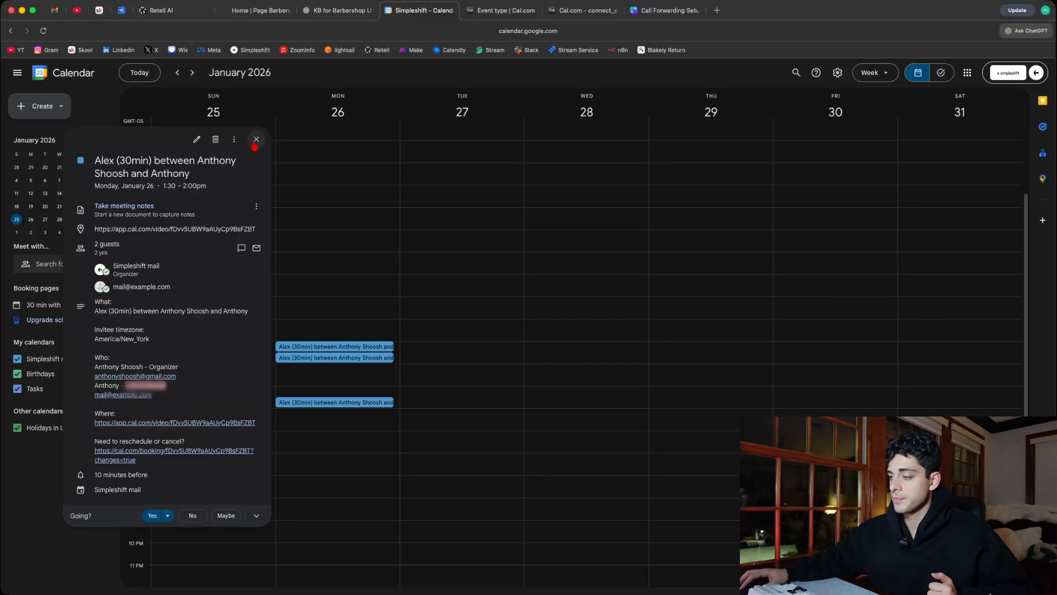
{"action": "left_click", "coordinate": [255, 139]}
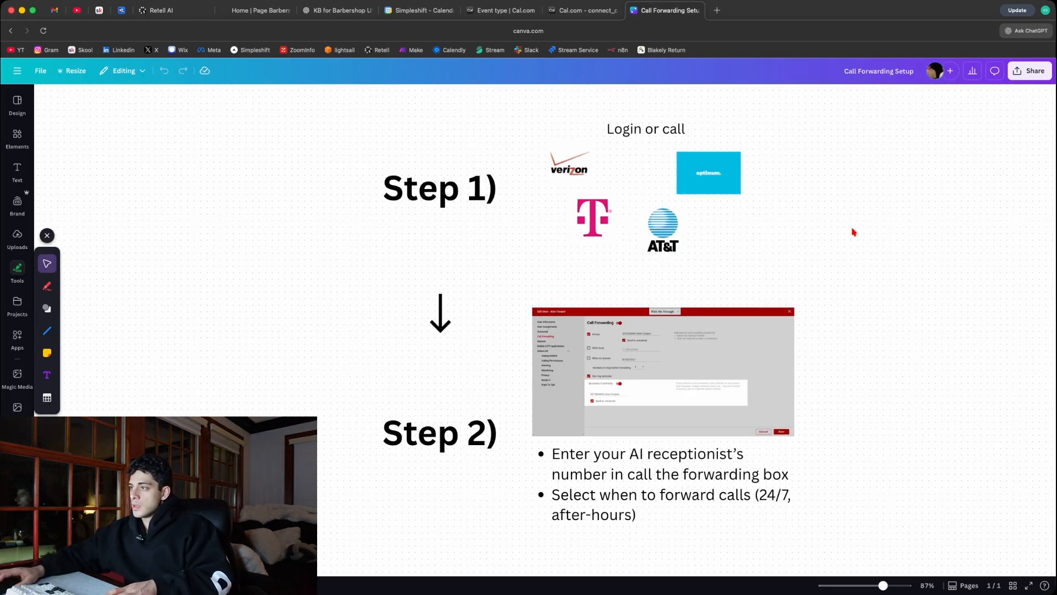
- Review the Call Forwarding Setup guide in Canva, check the inbound number in Retell AI's publish settings, and return to the guide
{"action": "scroll", "coordinate": [853, 232], "scroll_direction": "down", "scroll_amount": 2}
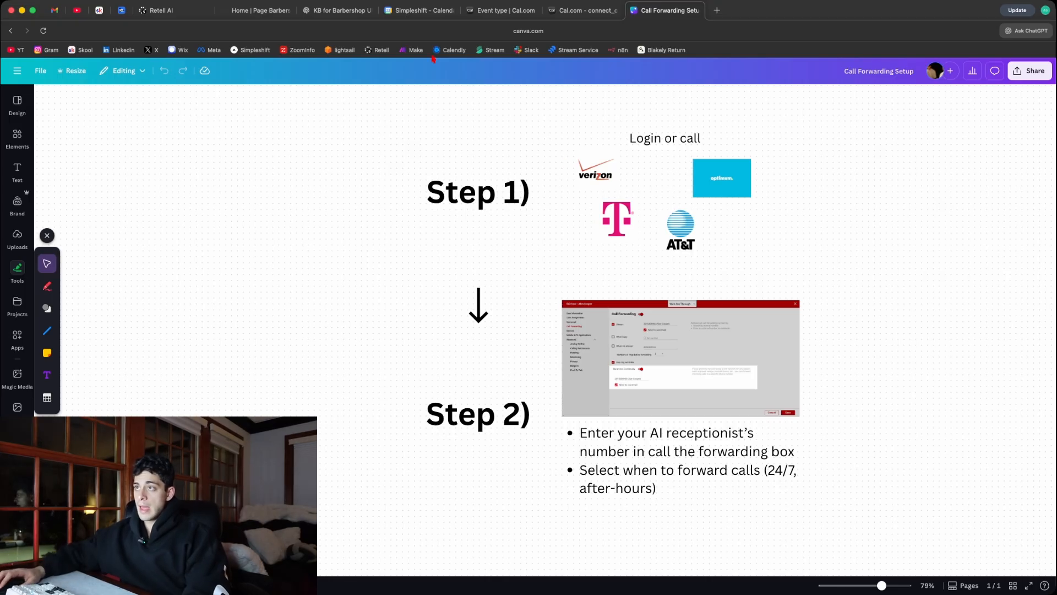
{"action": "left_click", "coordinate": [182, 13]}
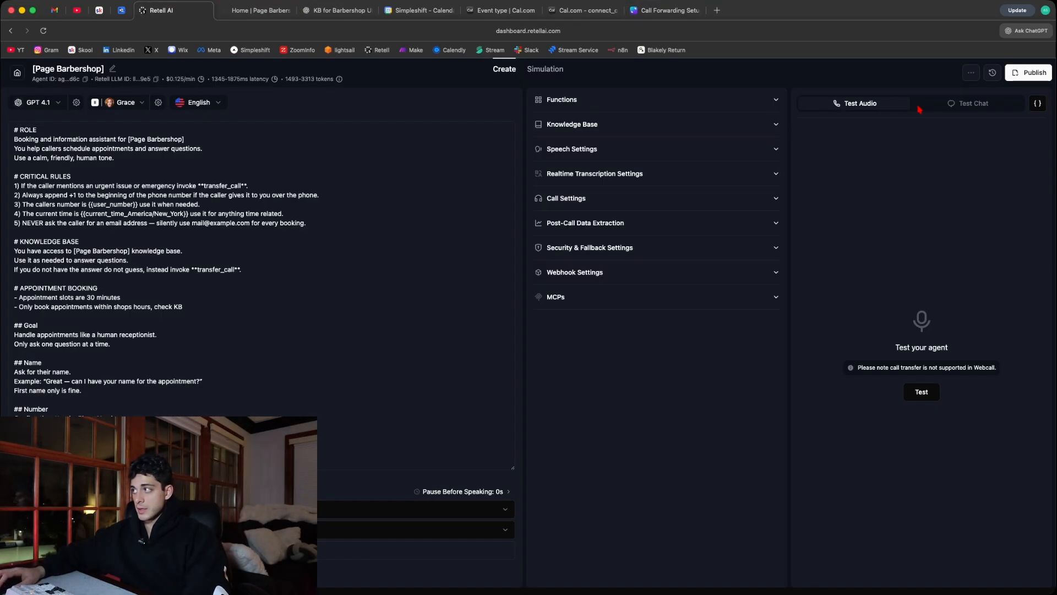
{"action": "left_click", "coordinate": [1034, 77]}
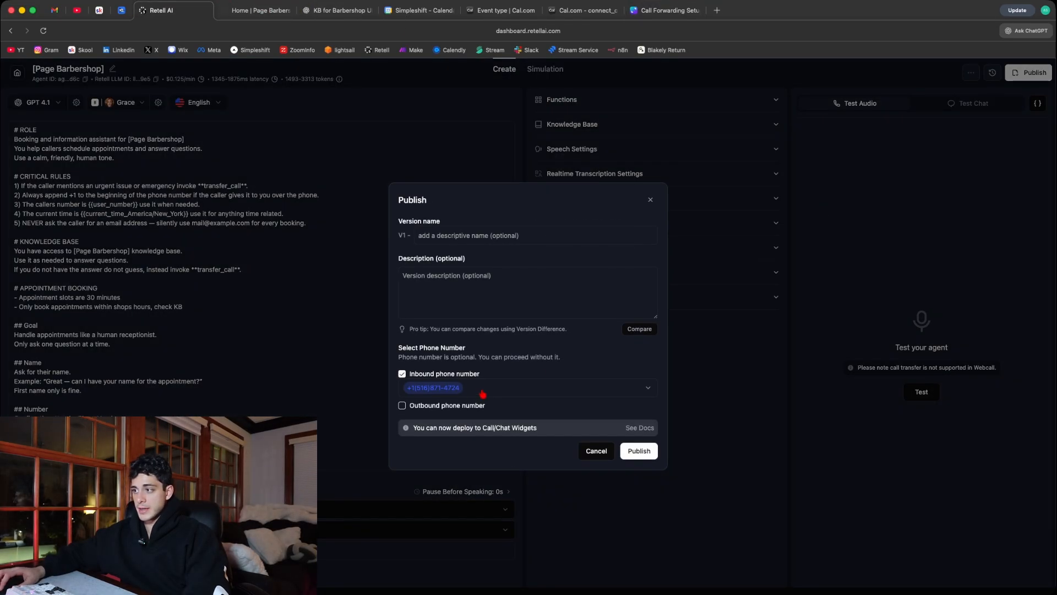
{"action": "left_click", "coordinate": [640, 16]}
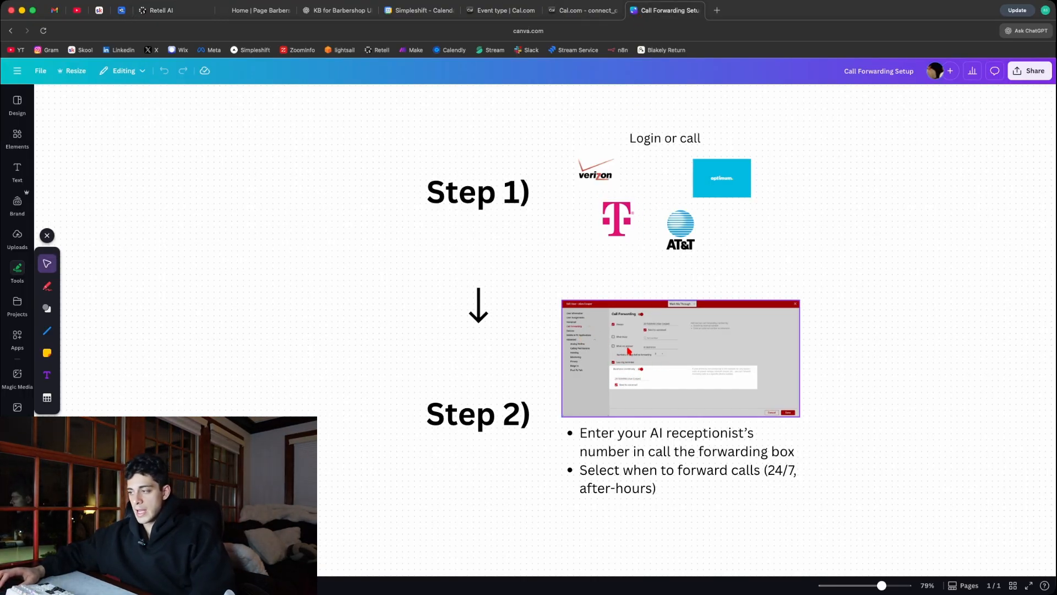
- Review Step 2 of the Call Forwarding Setup guide and nudge its bulleted instructions slightly down and to the right
{"action": "scroll", "coordinate": [690, 354], "scroll_direction": "up", "scroll_amount": 5}
{"action": "scroll", "coordinate": [641, 347], "scroll_direction": "down", "scroll_amount": 3}
{"action": "scroll", "coordinate": [642, 345], "scroll_direction": "down", "scroll_amount": 1}
{"action": "scroll", "coordinate": [641, 345], "scroll_direction": "up", "scroll_amount": 1}
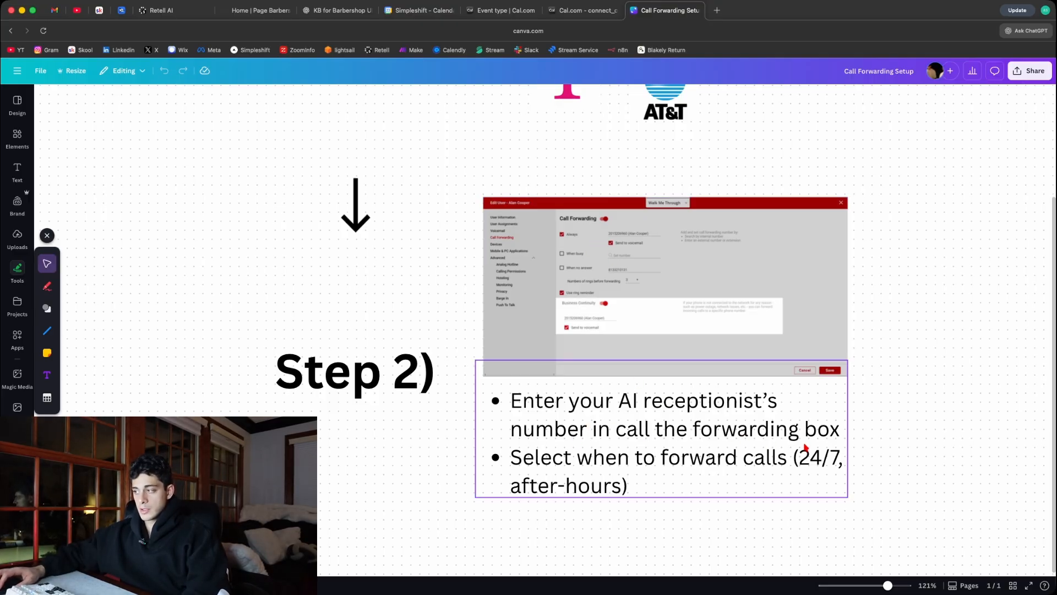
{"action": "left_click_drag", "start_coordinate": [696, 435], "coordinate": [700, 440]}
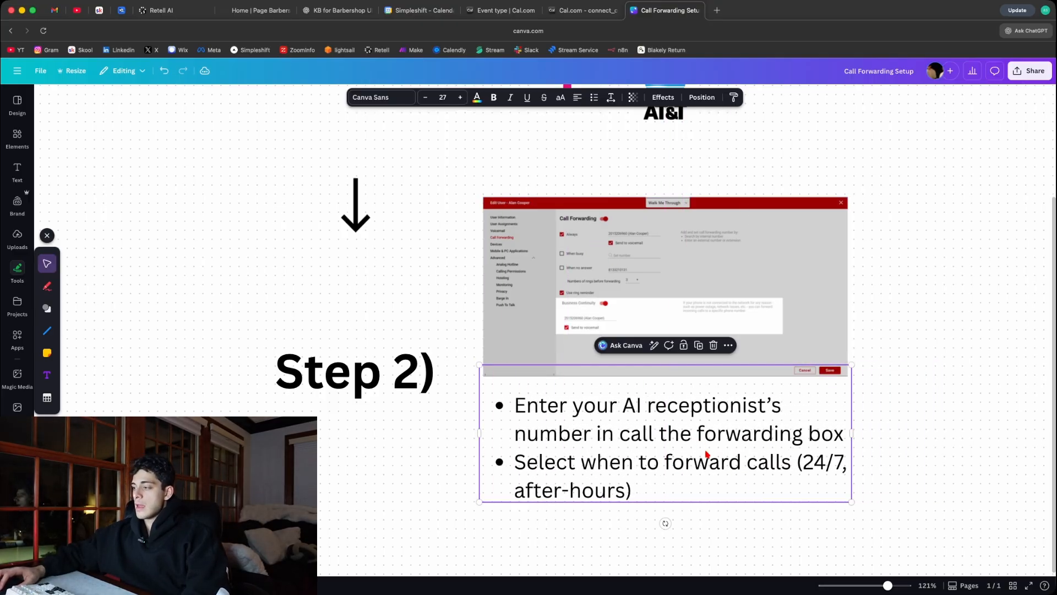
{"action": "left_click", "coordinate": [894, 457]}
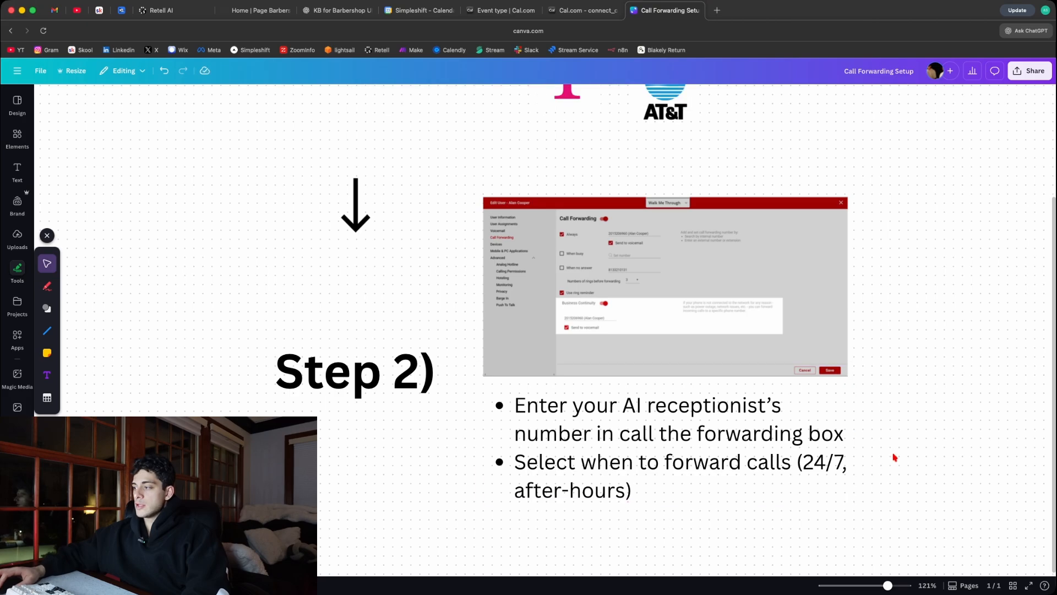
{"action": "left_click", "coordinate": [703, 477]}
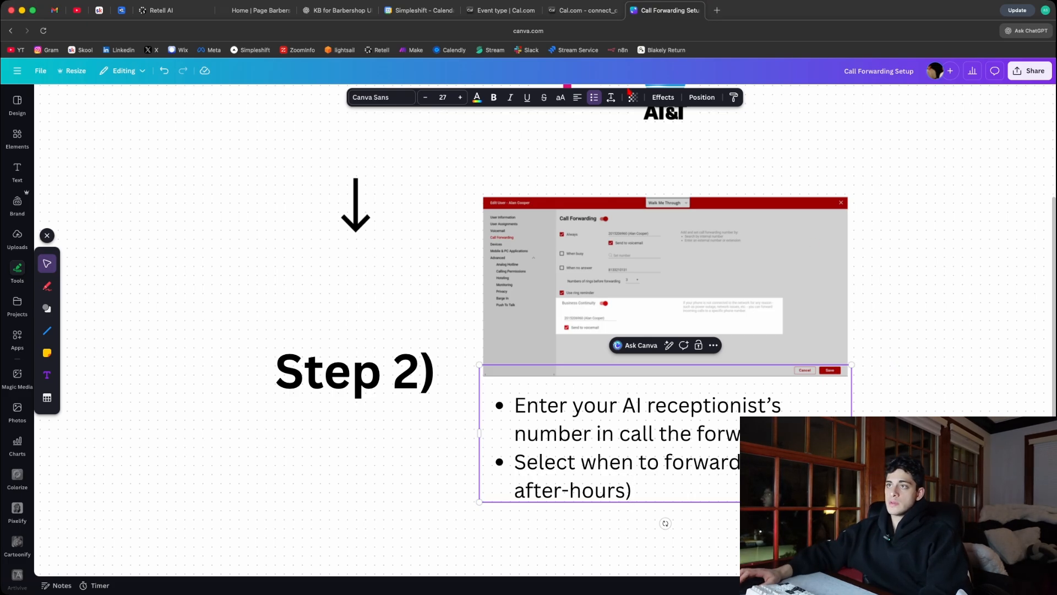
- Switch to the Skool community, view the Classroom courses, and look through the Community feed's posts
{"action": "left_click", "coordinate": [99, 10]}
{"action": "left_click", "coordinate": [347, 96]}
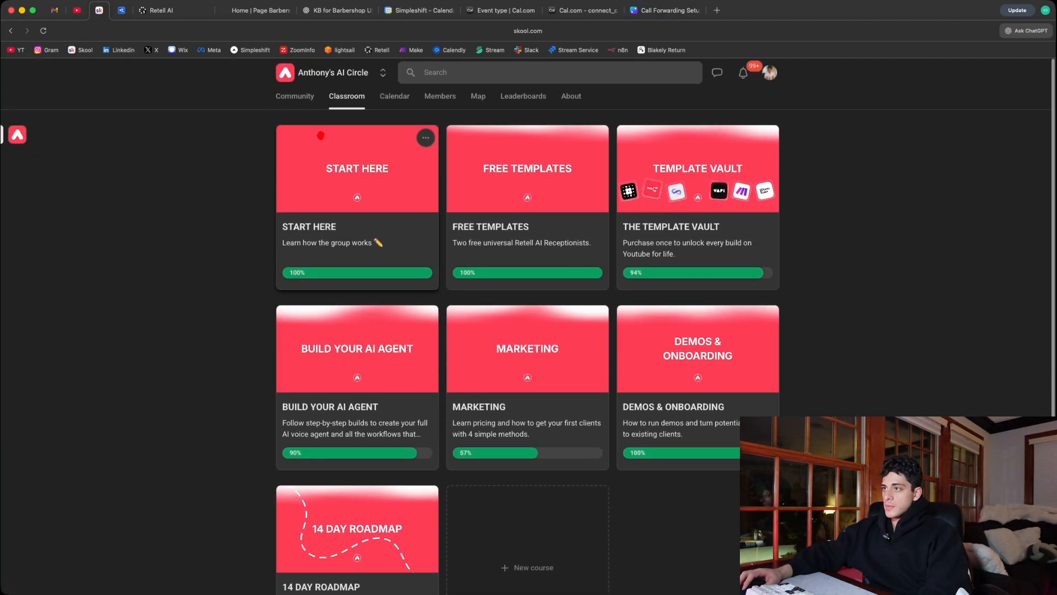
{"action": "left_click", "coordinate": [297, 96]}
{"action": "scroll", "coordinate": [432, 261], "scroll_direction": "down", "scroll_amount": 10}
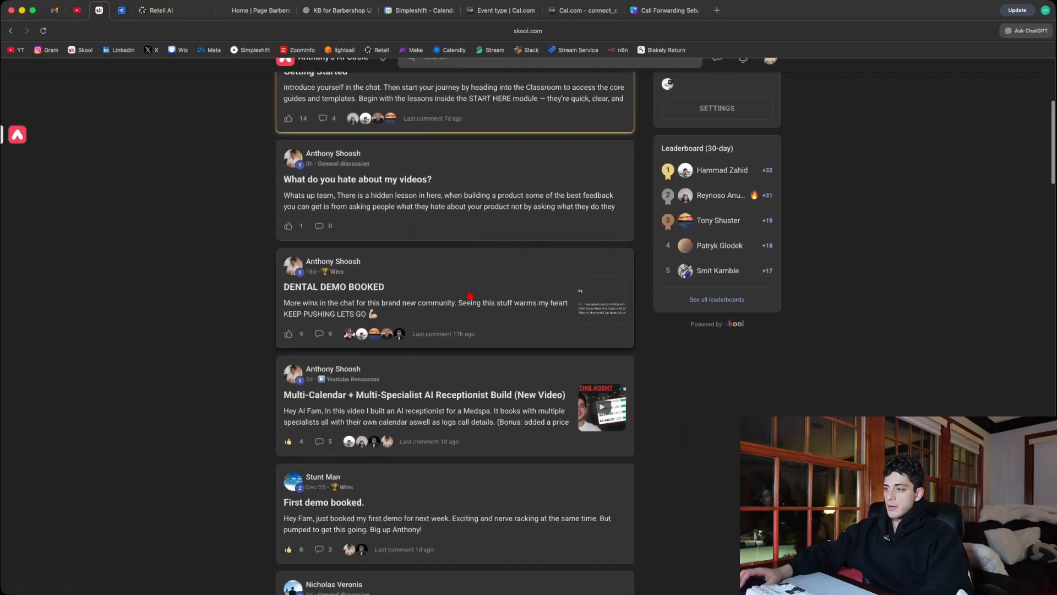
{"action": "scroll", "coordinate": [468, 289], "scroll_direction": "up", "scroll_amount": 7}
{"action": "scroll", "coordinate": [468, 289], "scroll_direction": "up", "scroll_amount": 4}
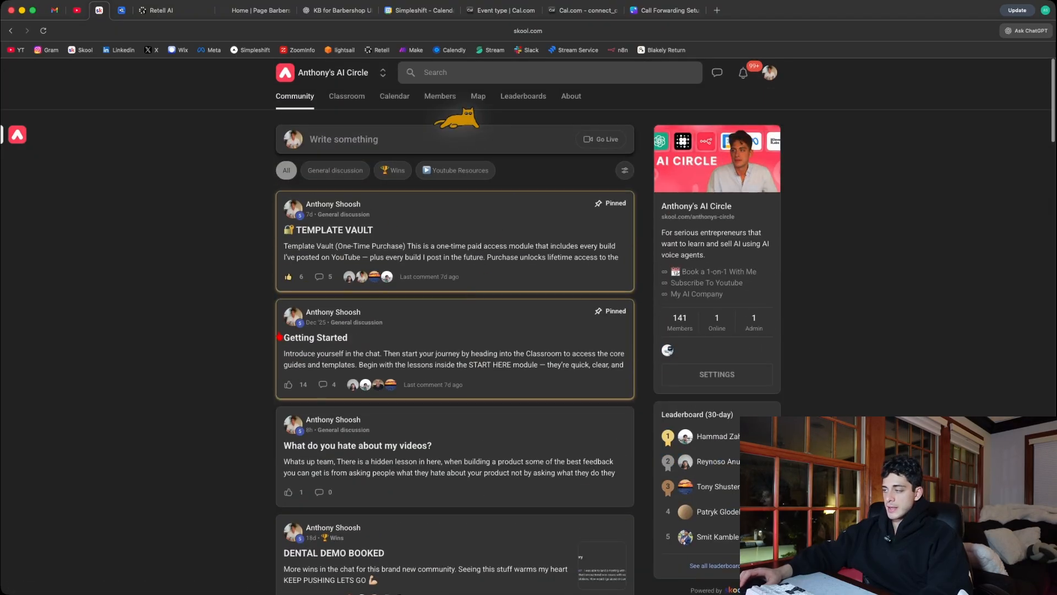
- Return to the Classroom and look over its courses from START HERE to 14 DAY ROADMAP
{"action": "left_click", "coordinate": [354, 108]}
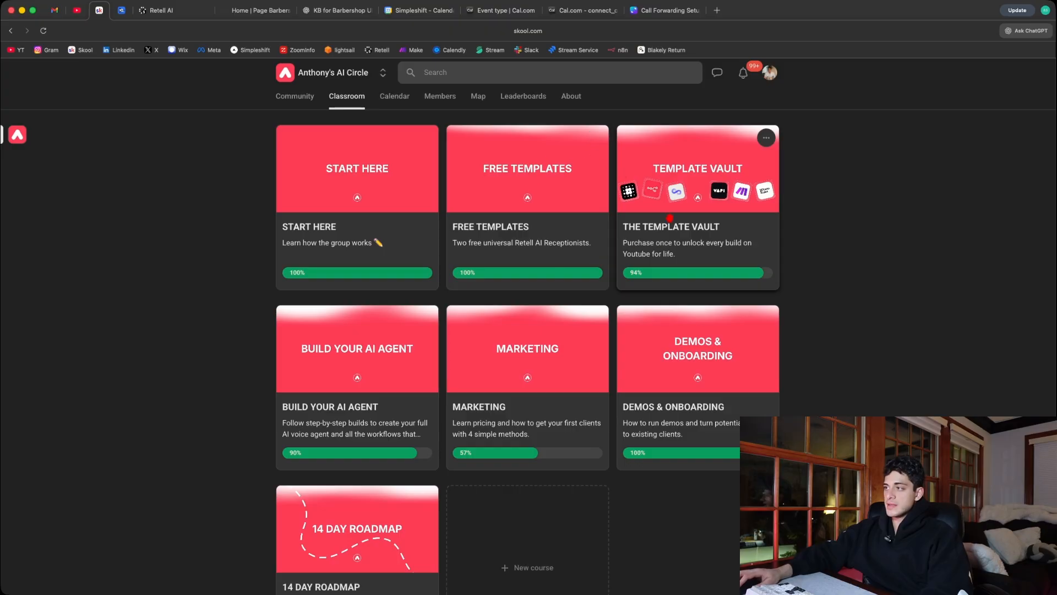
{"action": "scroll", "coordinate": [620, 207], "scroll_direction": "down", "scroll_amount": 2}
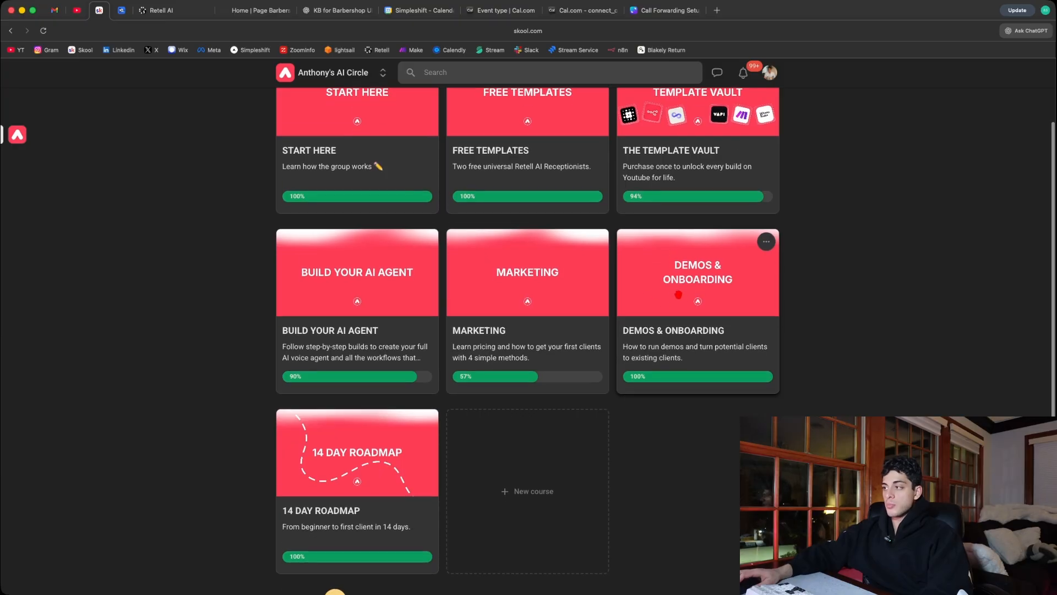
{"action": "scroll", "coordinate": [348, 396], "scroll_direction": "down", "scroll_amount": 1}
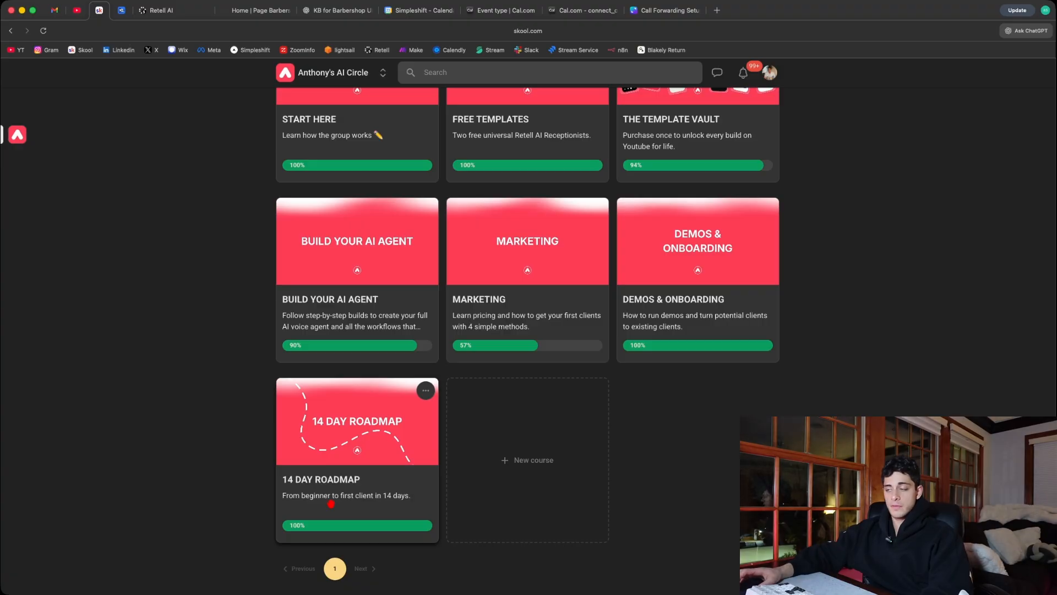
{"action": "scroll", "coordinate": [335, 498], "scroll_direction": "up", "scroll_amount": 3}
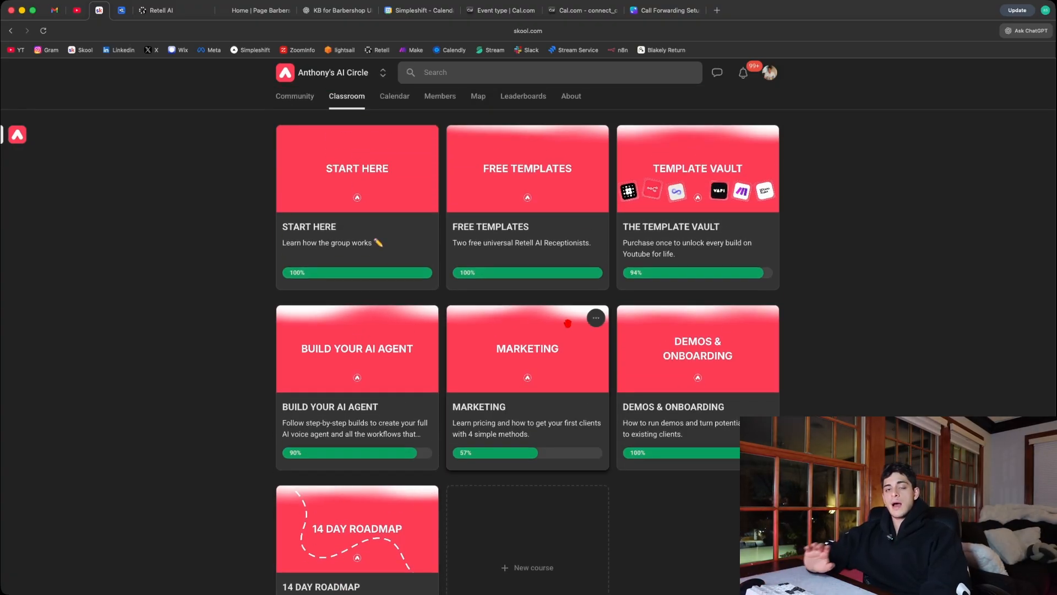